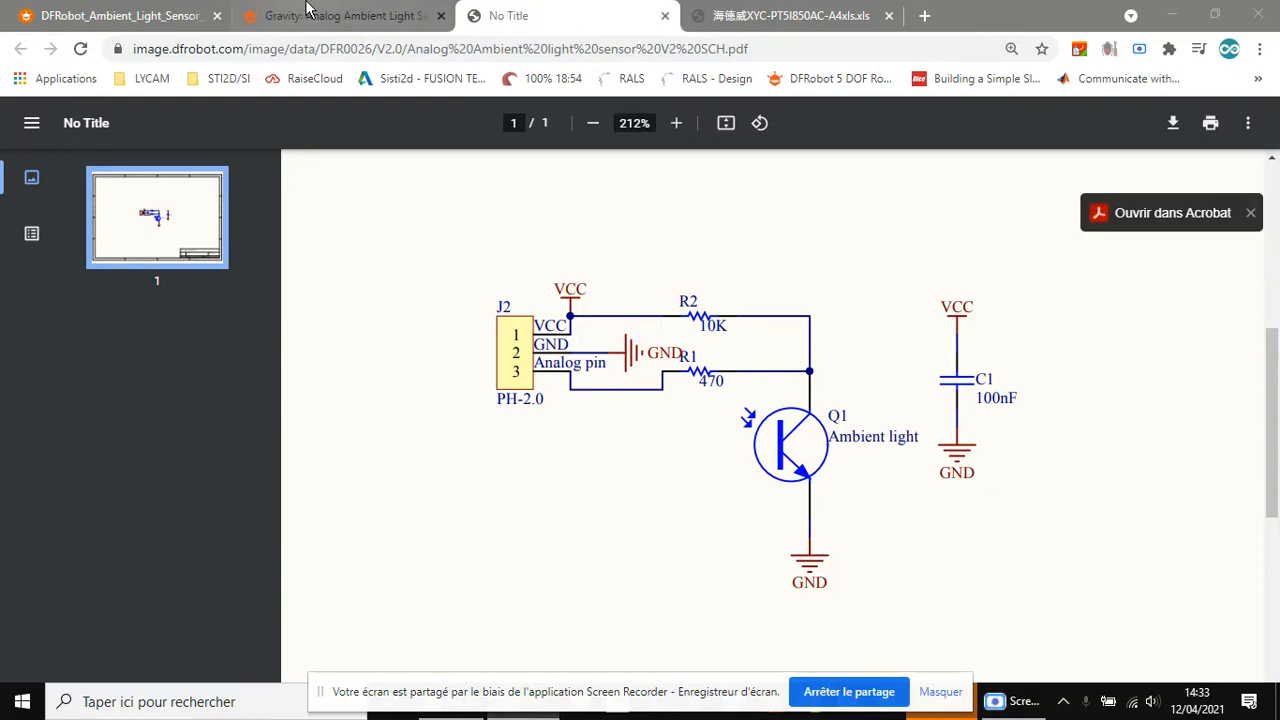
Examine the ambient light sensor's product page, its dimension photo, the PT550 datasheet and the circuit schematic around resistor R2
click(345, 15)
scroll(616, 314, up, 10)
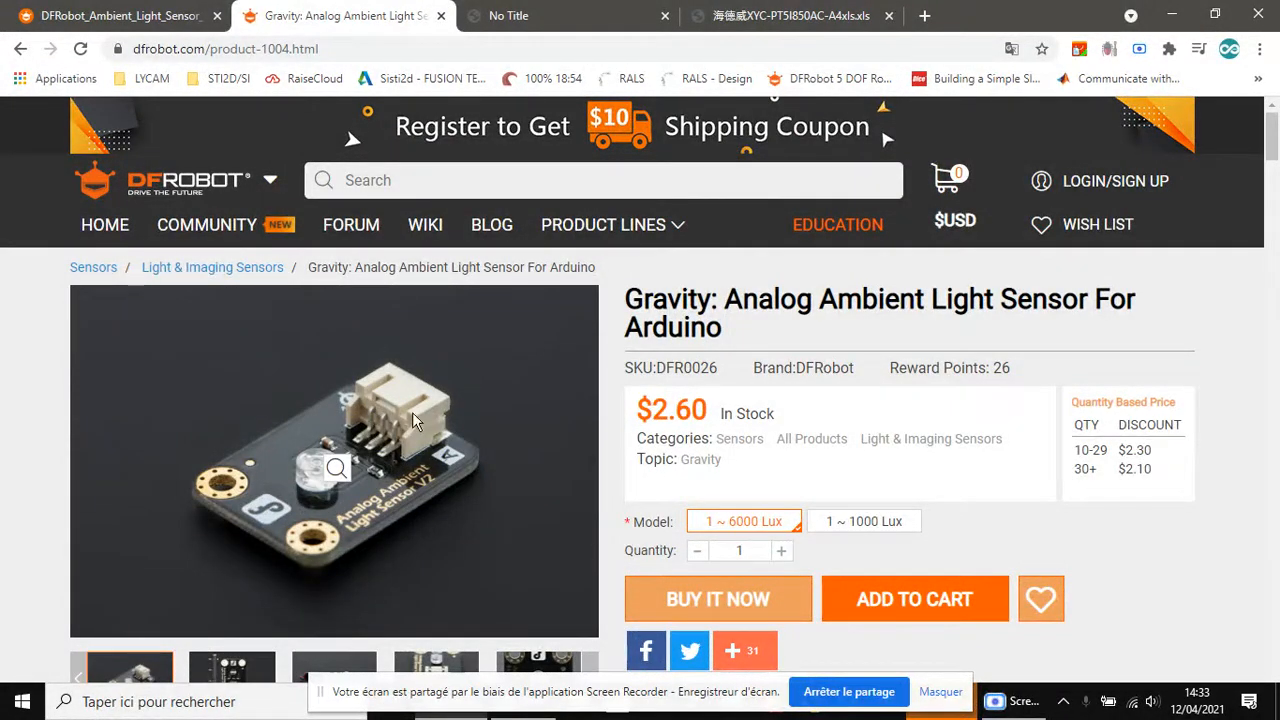
scroll(445, 402, down, 1)
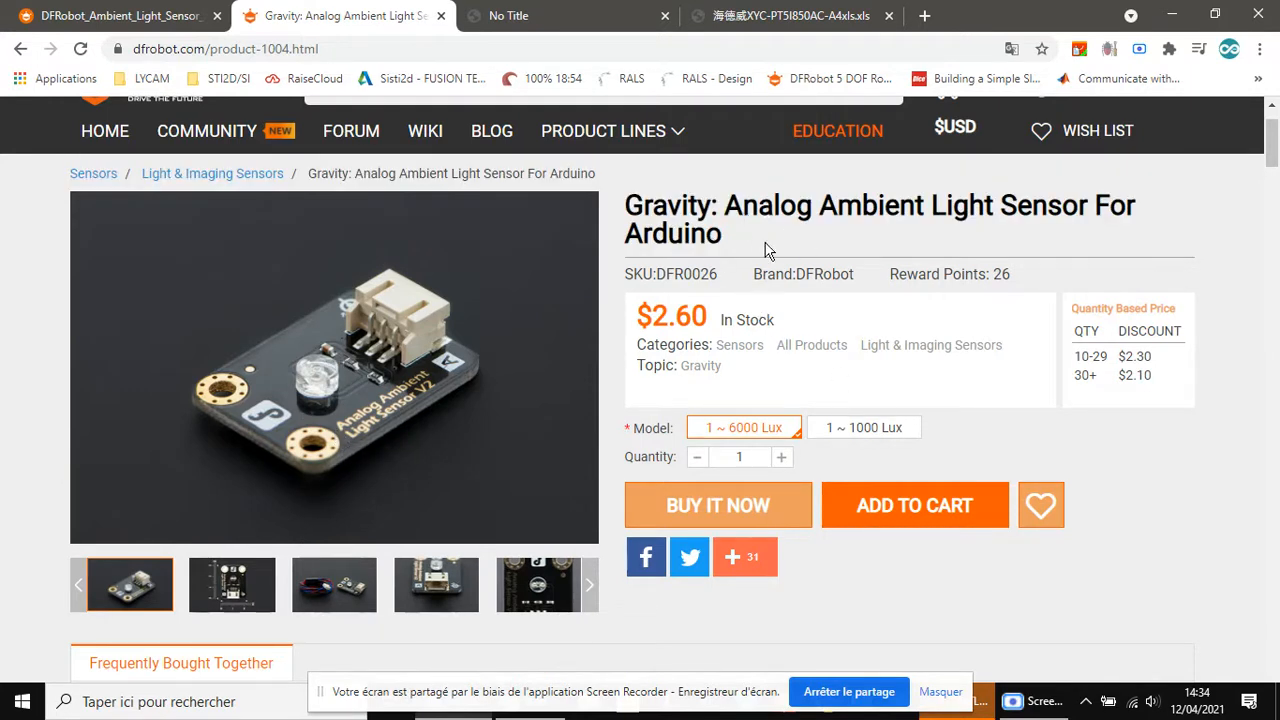
click(730, 12)
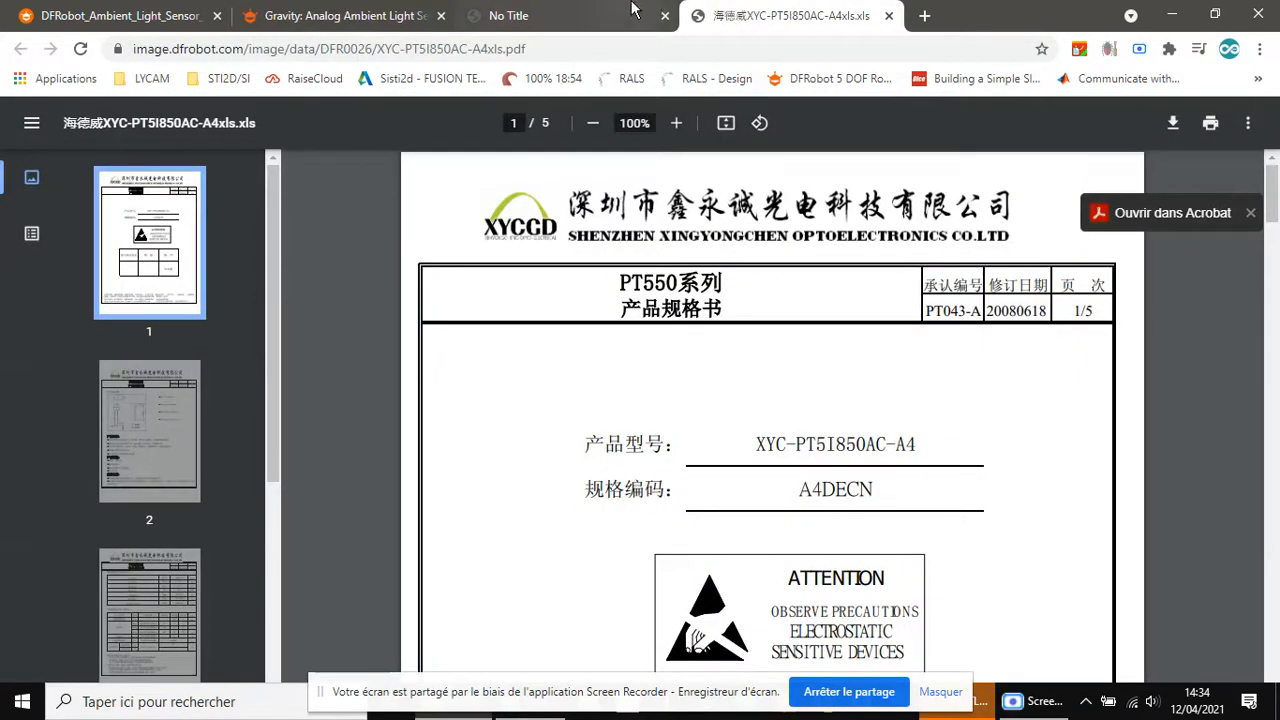
click(600, 15)
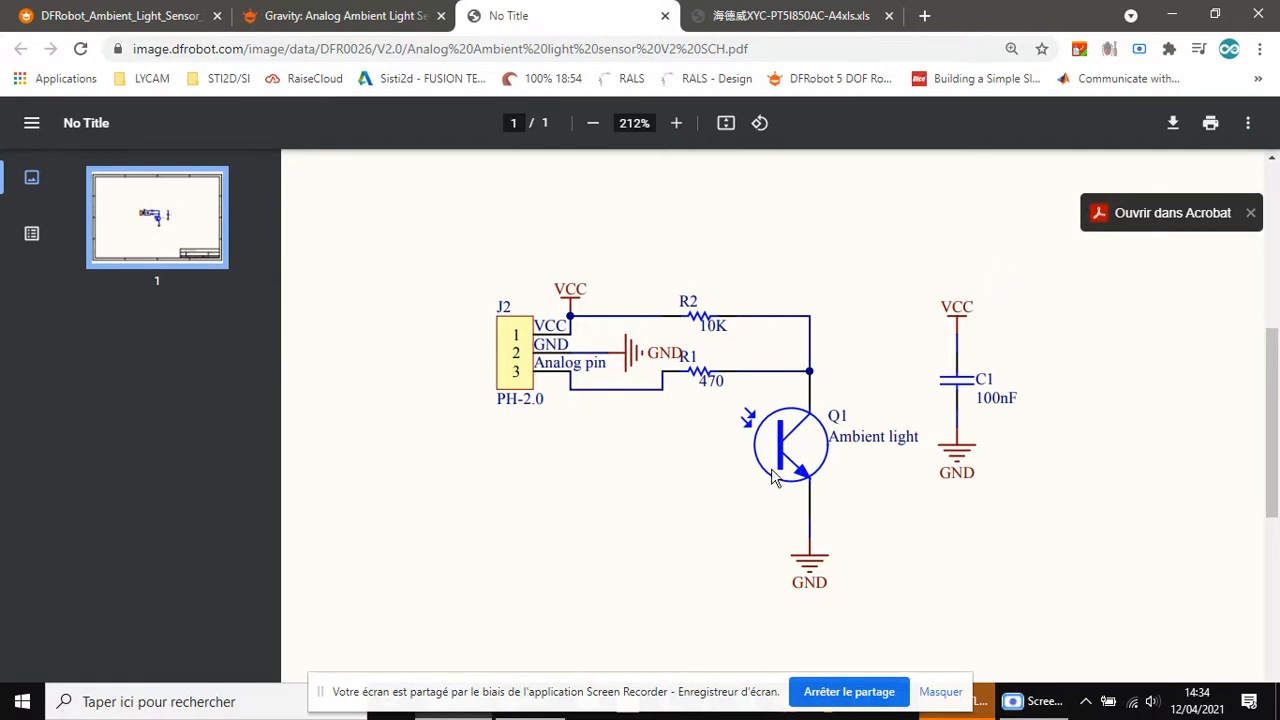
click(380, 12)
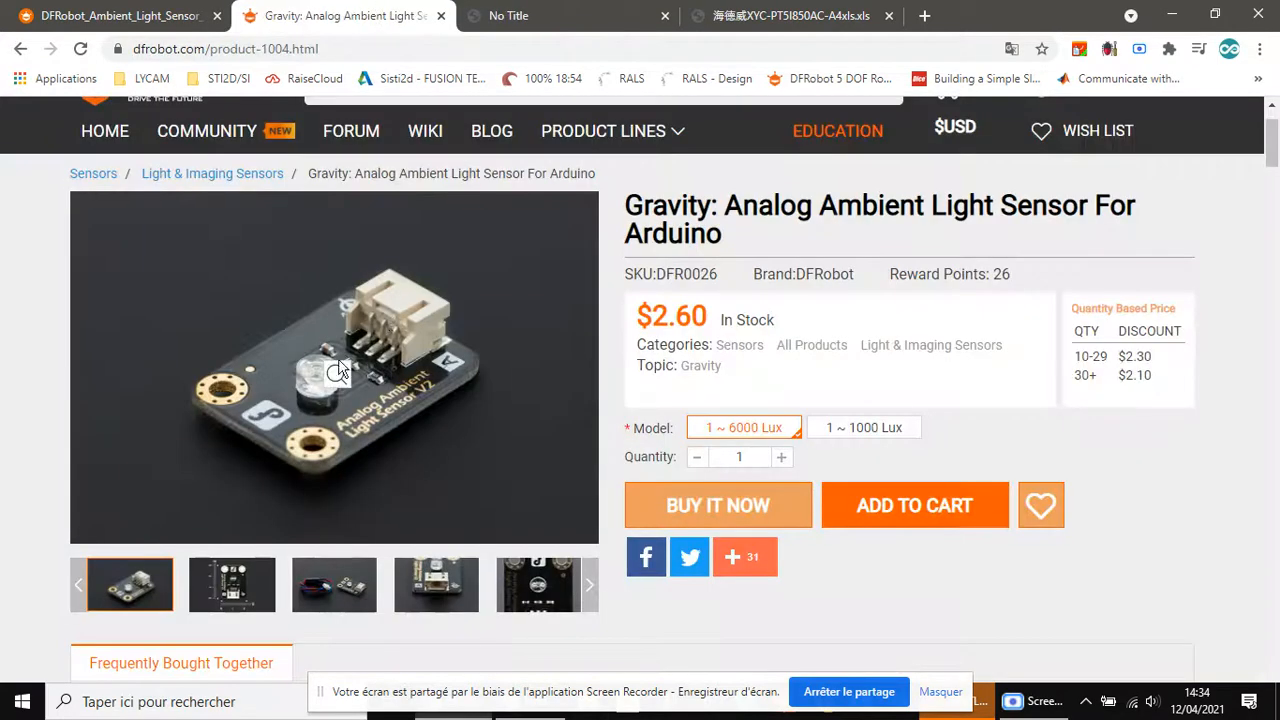
click(240, 612)
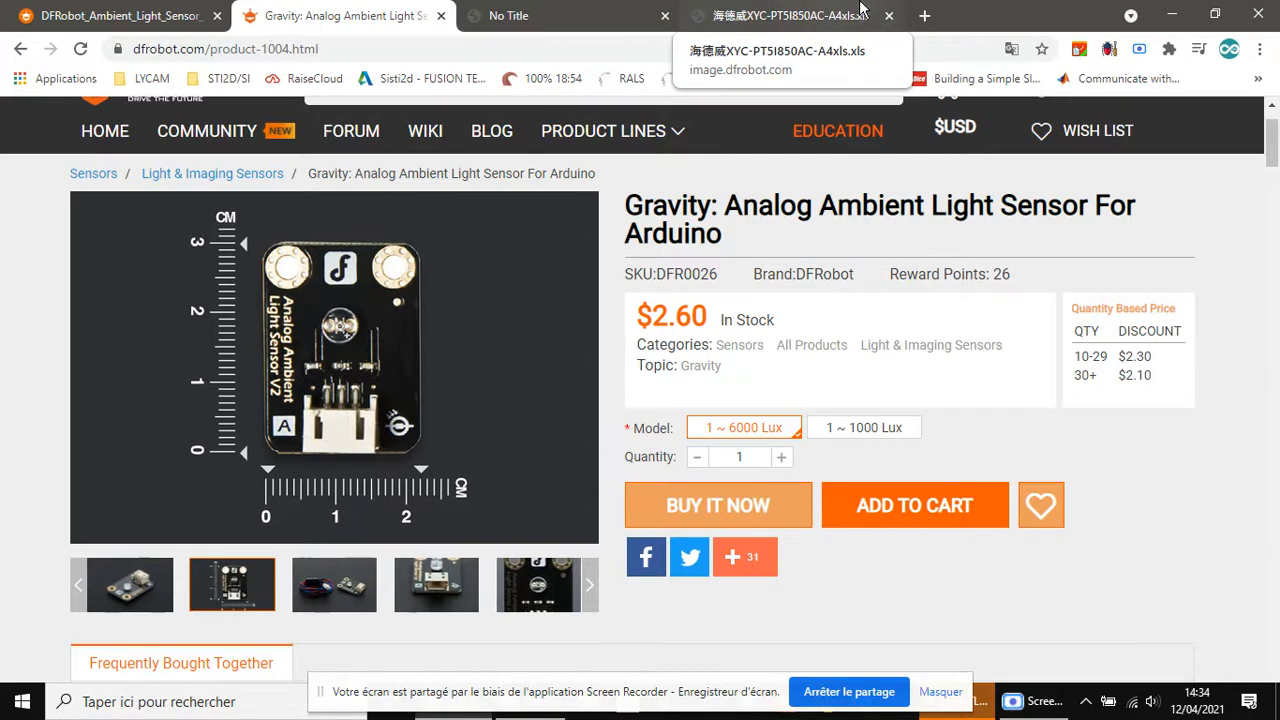
click(610, 10)
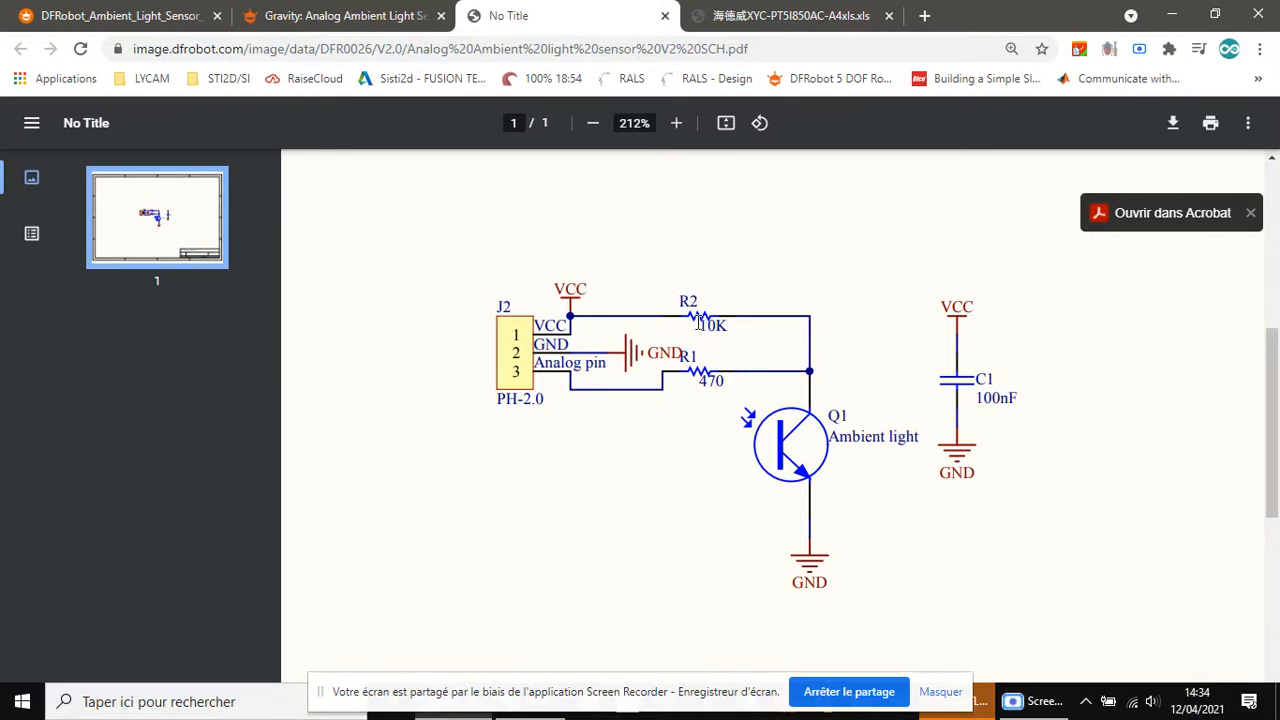
mouse_move(710, 323)
mouse_down()
mouse_move(722, 321)
mouse_move(709, 314)
mouse_up()
Switch to MATLAB, start Simulink and create a blank model in a maximized window
click(1168, 14)
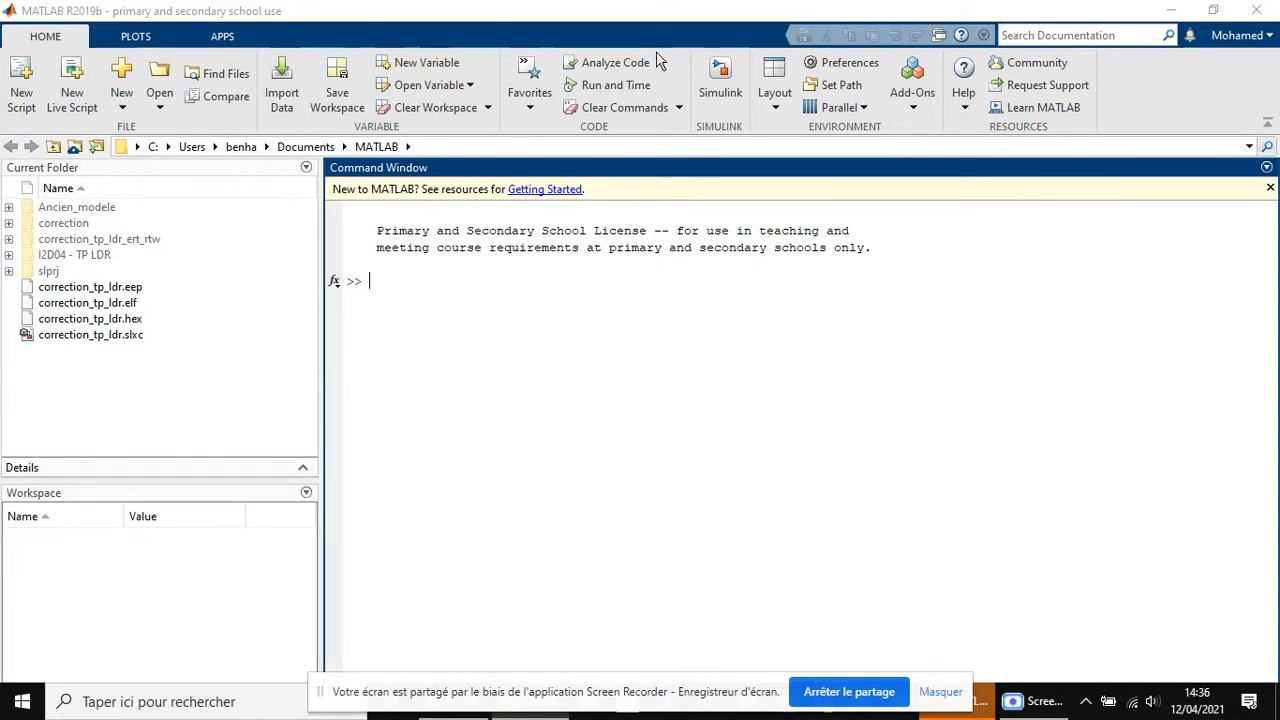
click(720, 82)
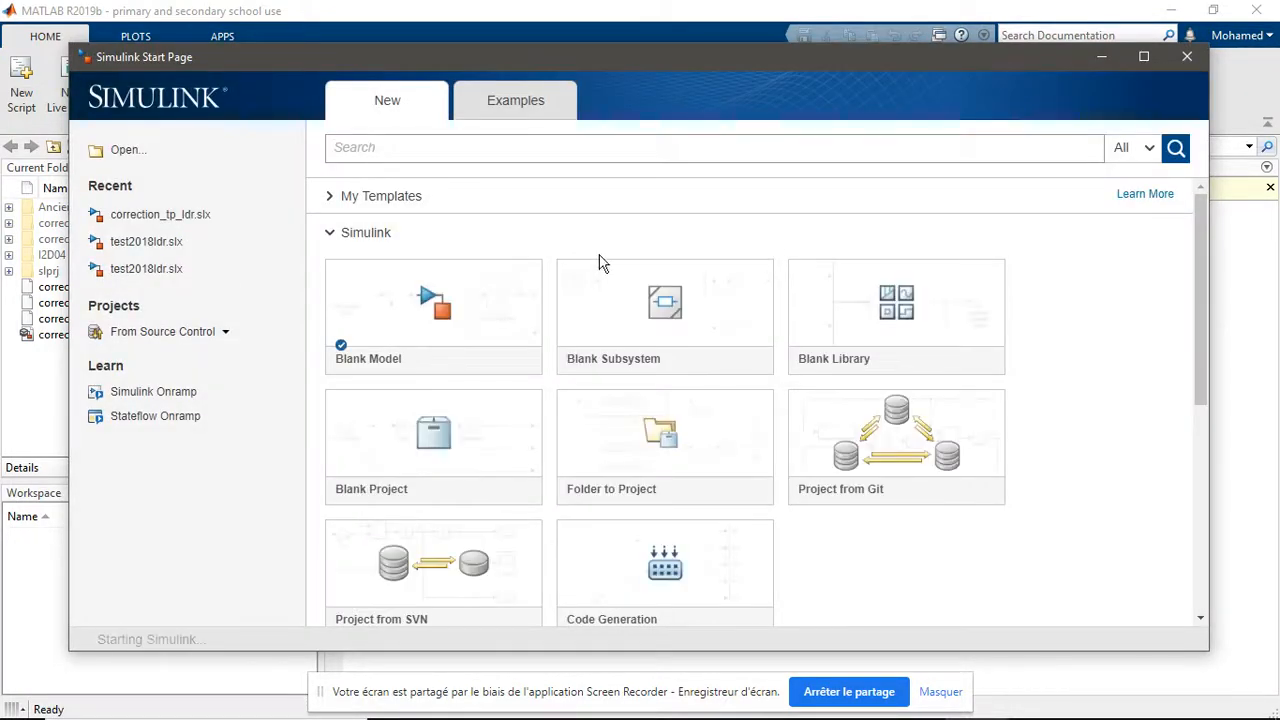
mouse_move(434, 314)
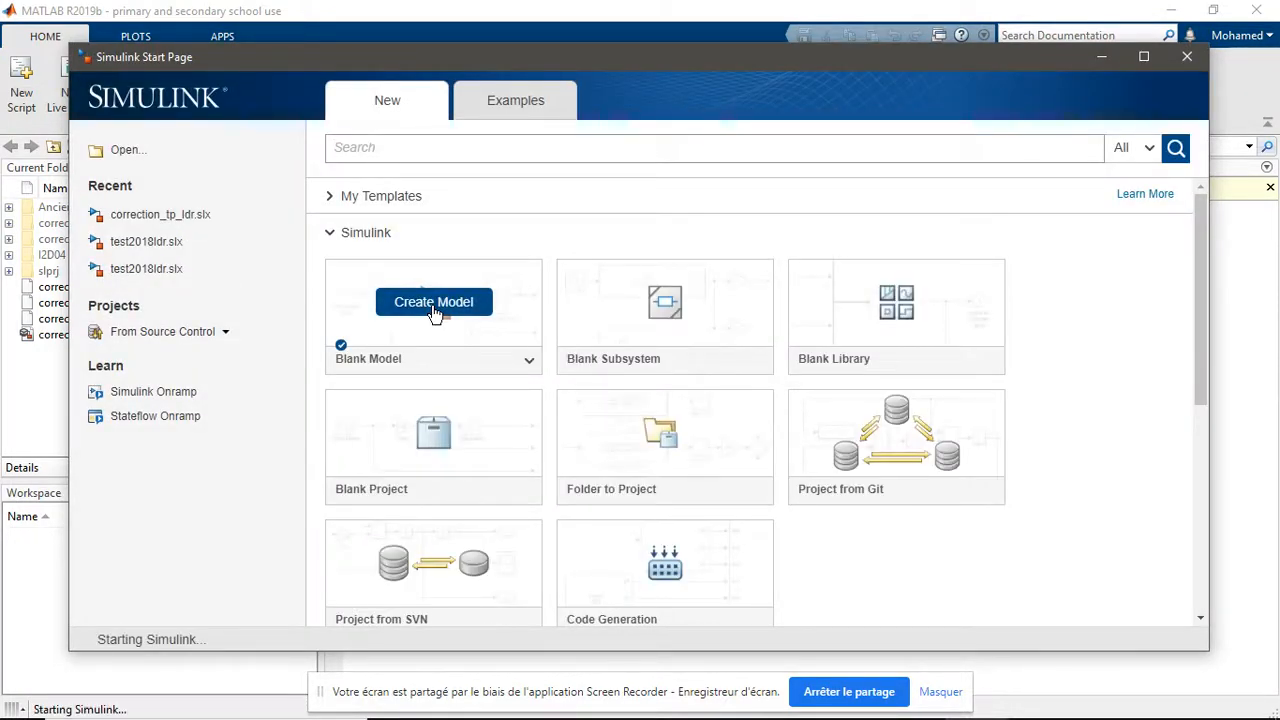
click(434, 304)
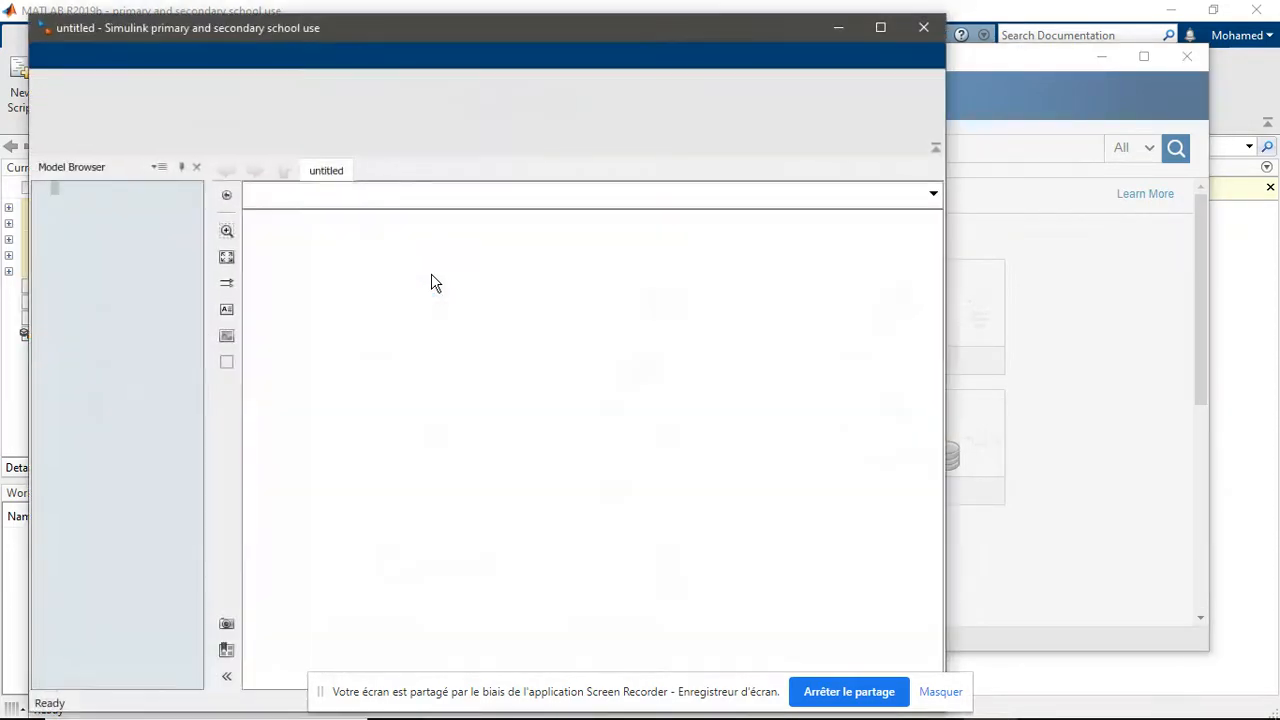
click(879, 30)
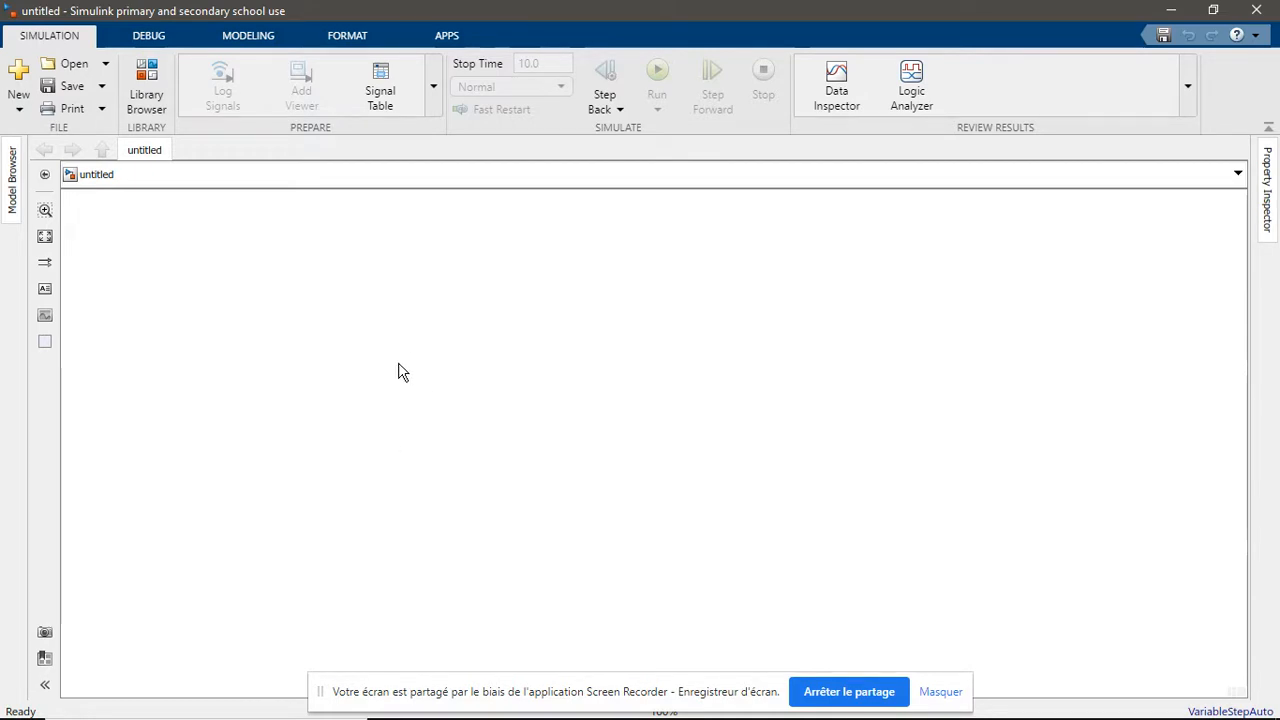
Add an Arduino Analog Input block to the model and set its pin number to 6
double_click(305, 405)
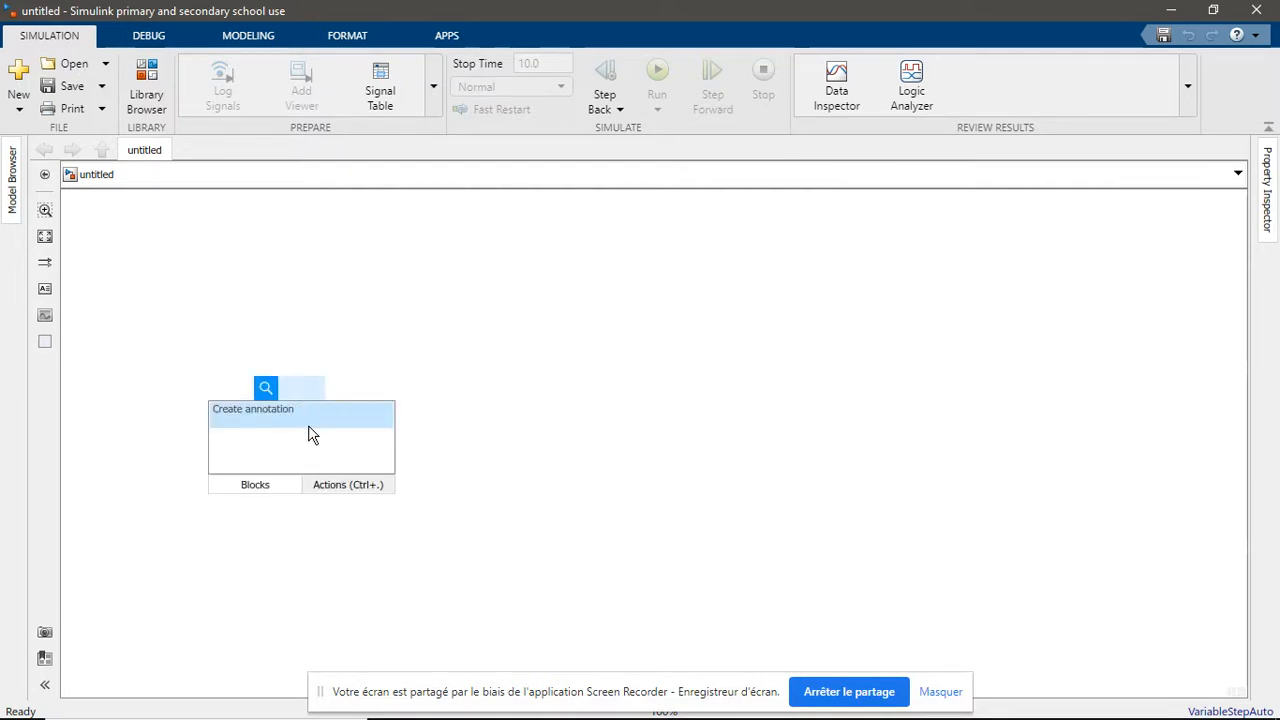
text(arduino)
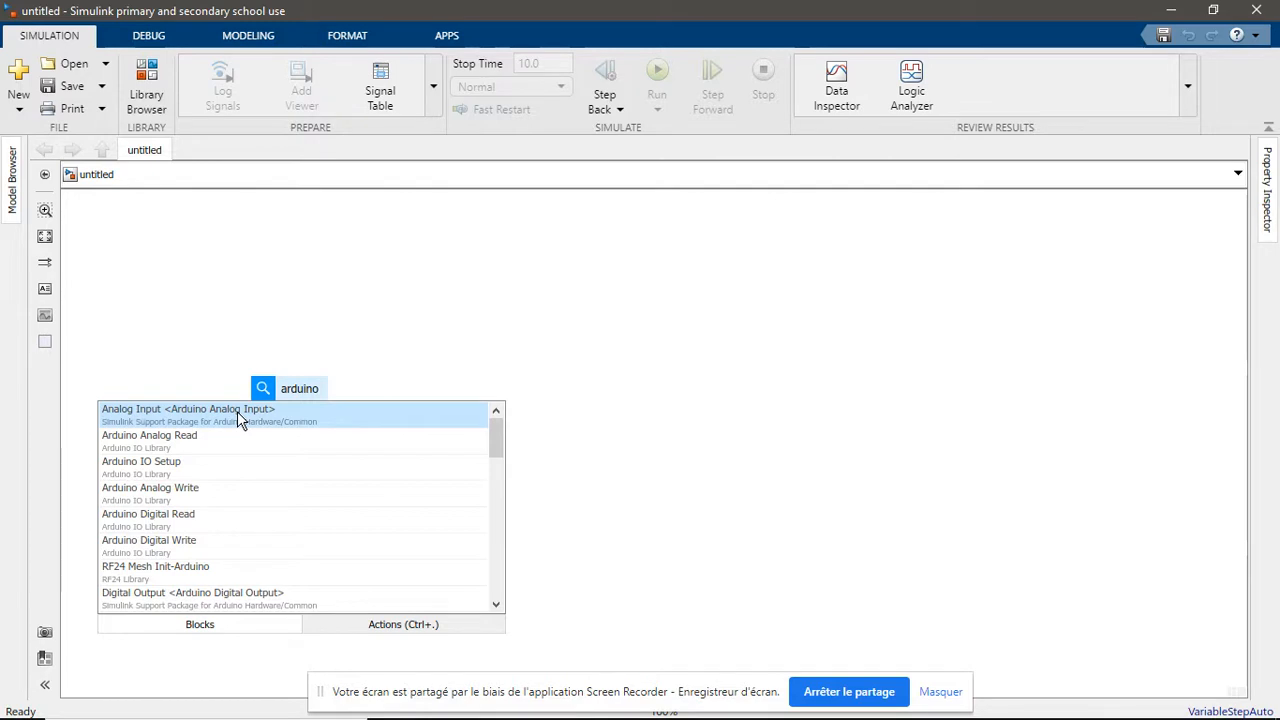
click(237, 413)
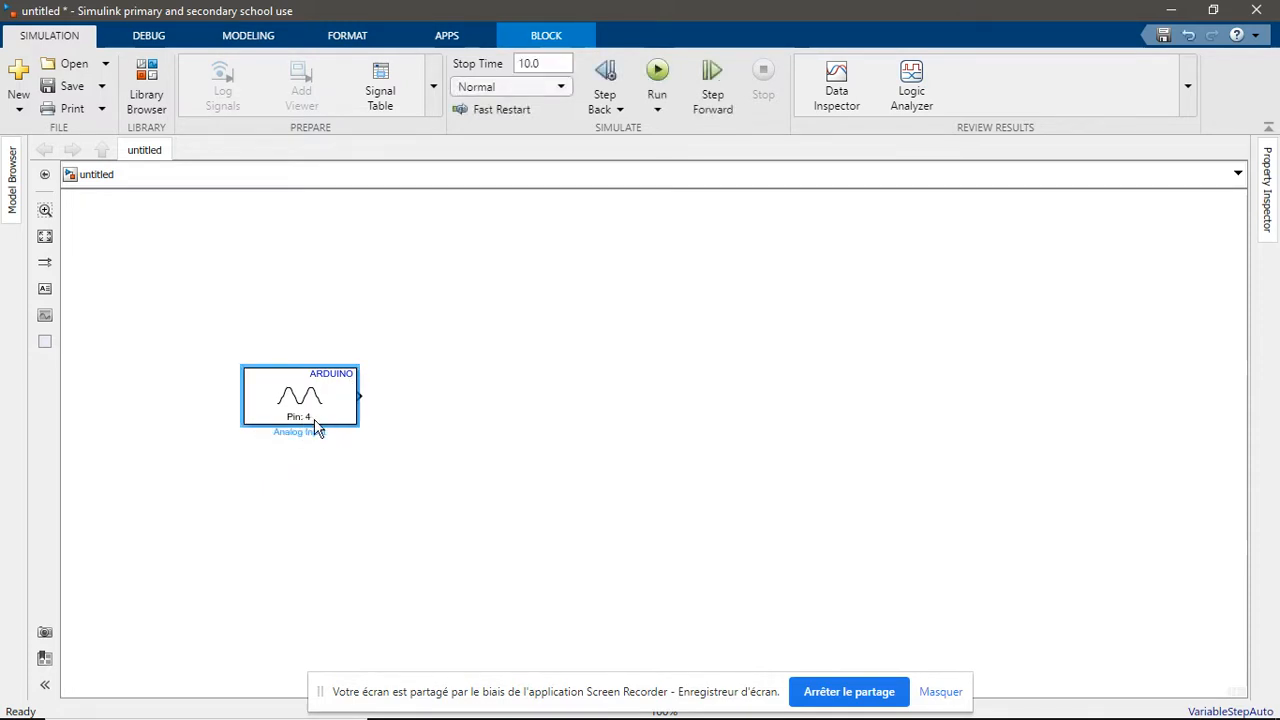
double_click(337, 381)
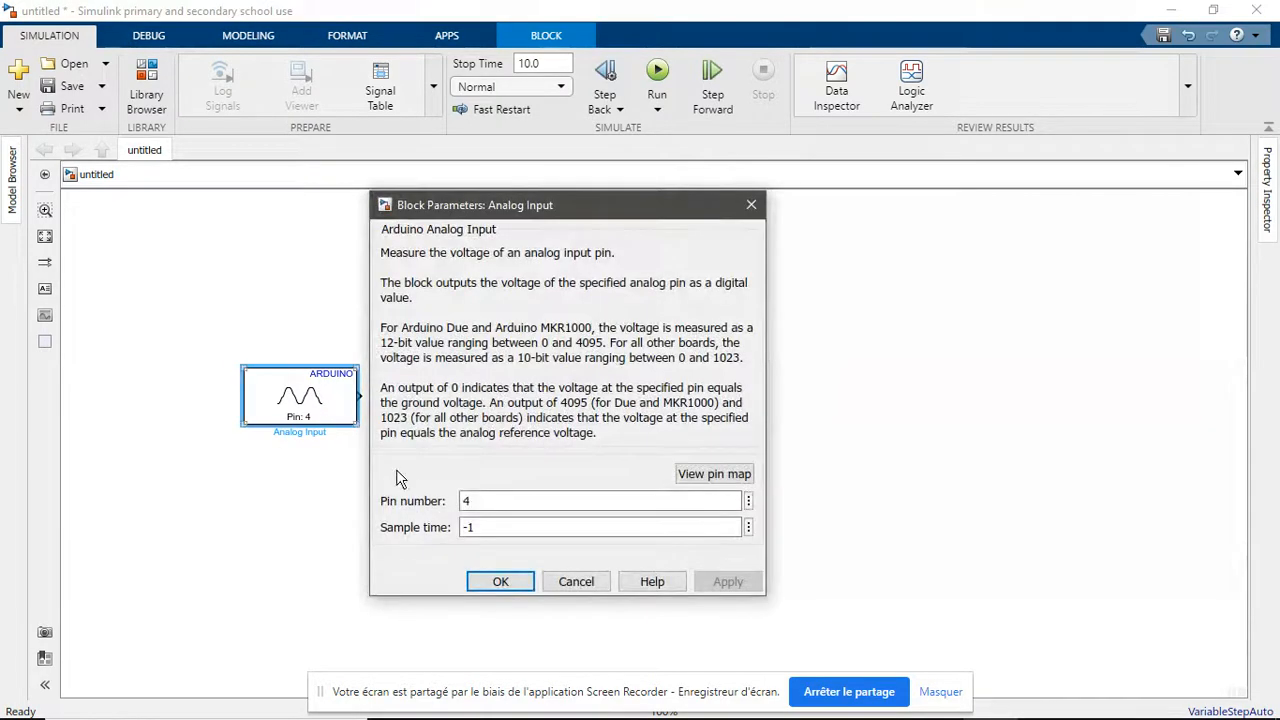
double_click(466, 500)
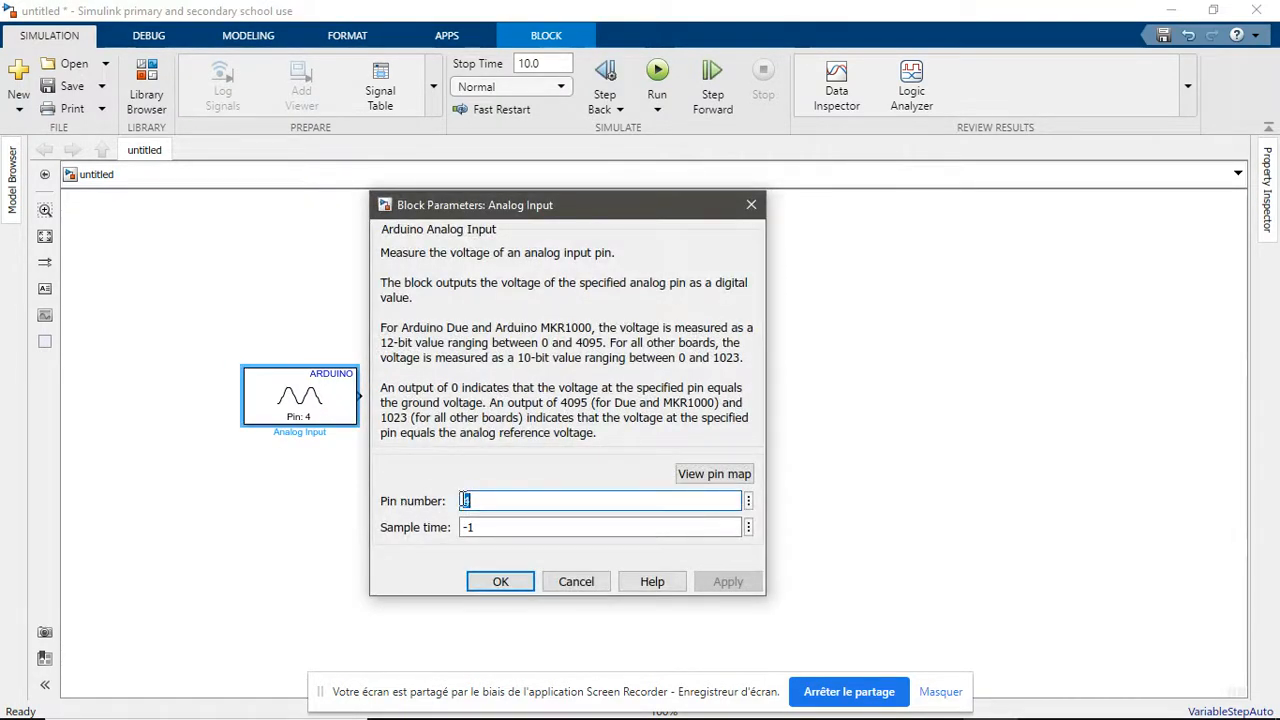
text(6)
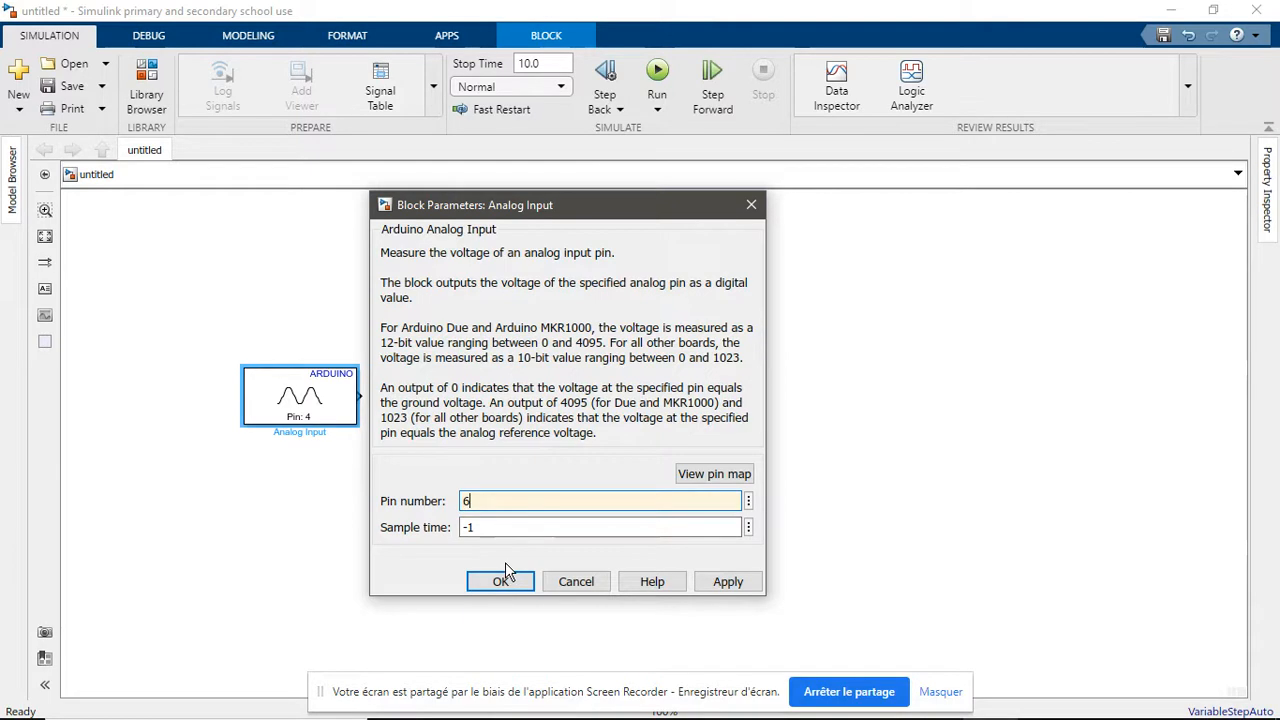
click(731, 582)
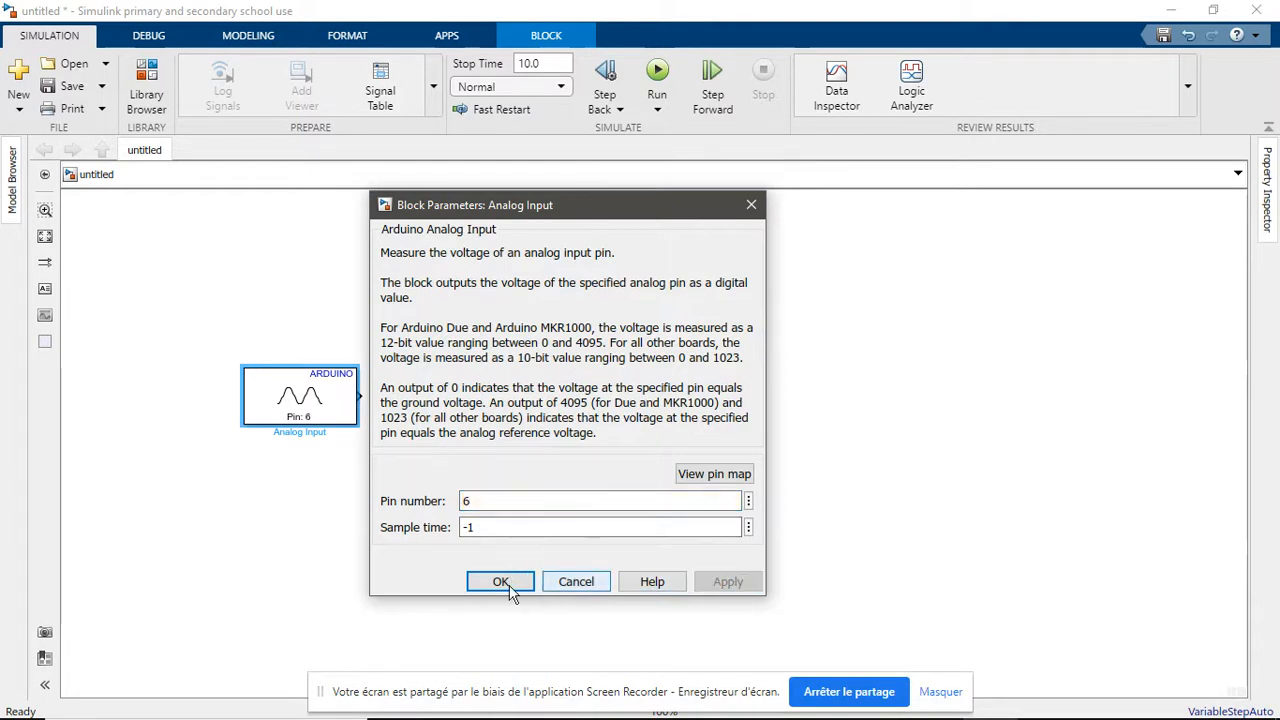
click(500, 582)
Add a Display block just above and beside the Analog Input block and connect it to that block's output
double_click(507, 449)
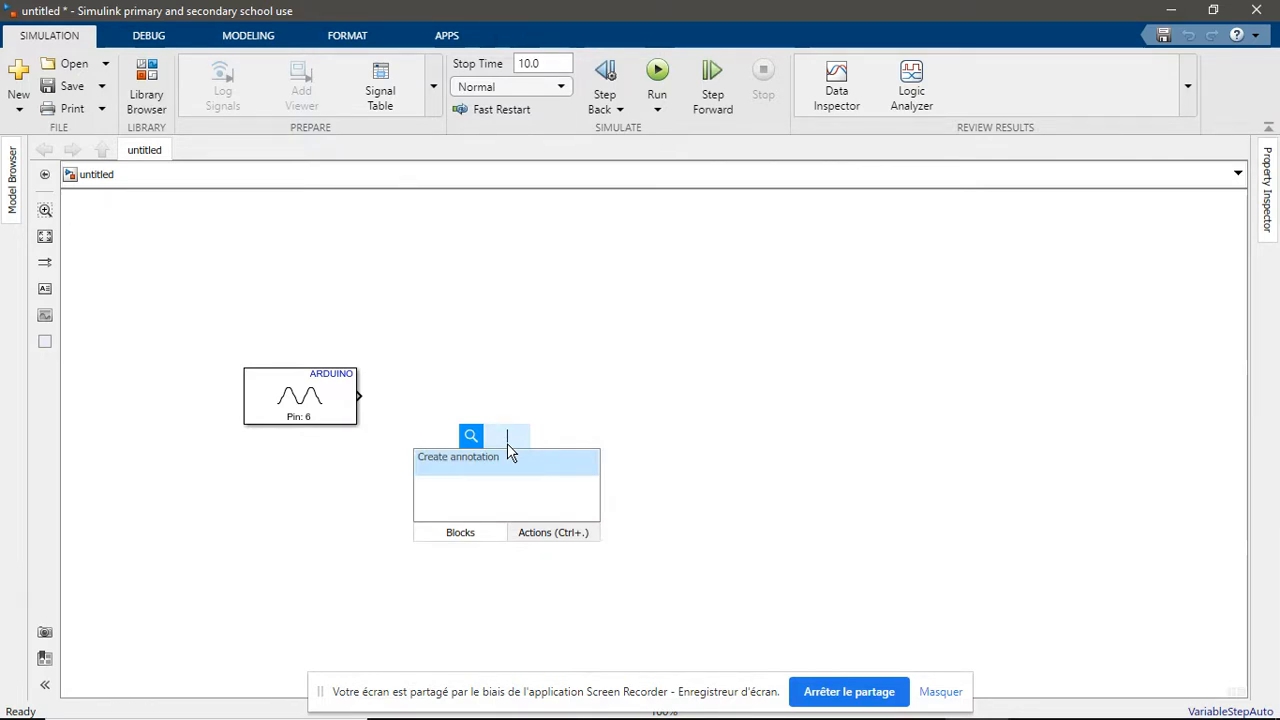
text(display)
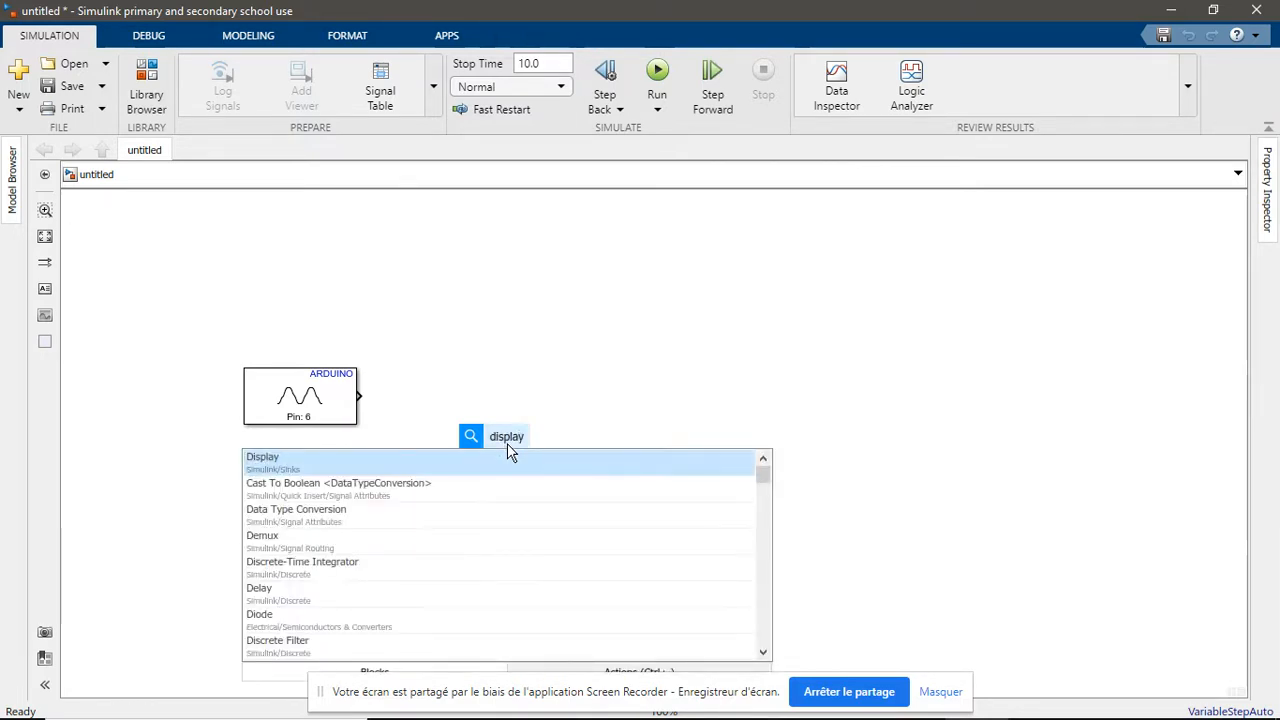
click(394, 462)
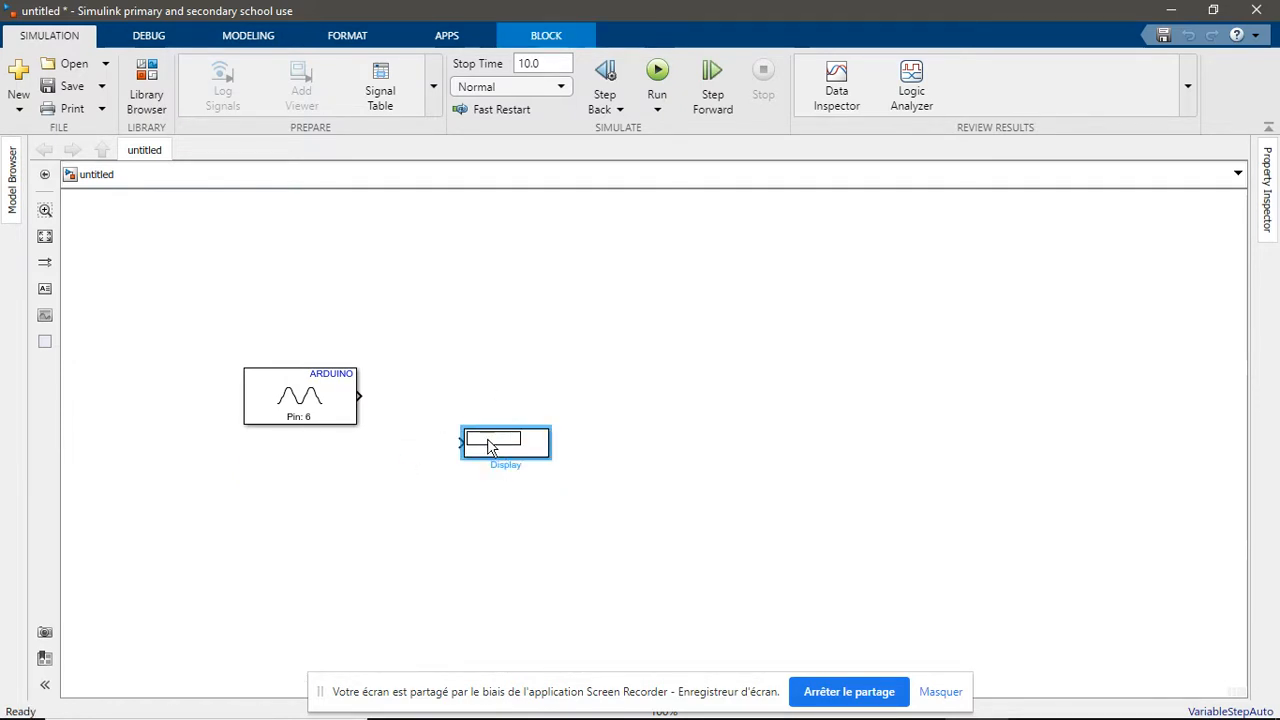
drag(490, 447, 453, 367)
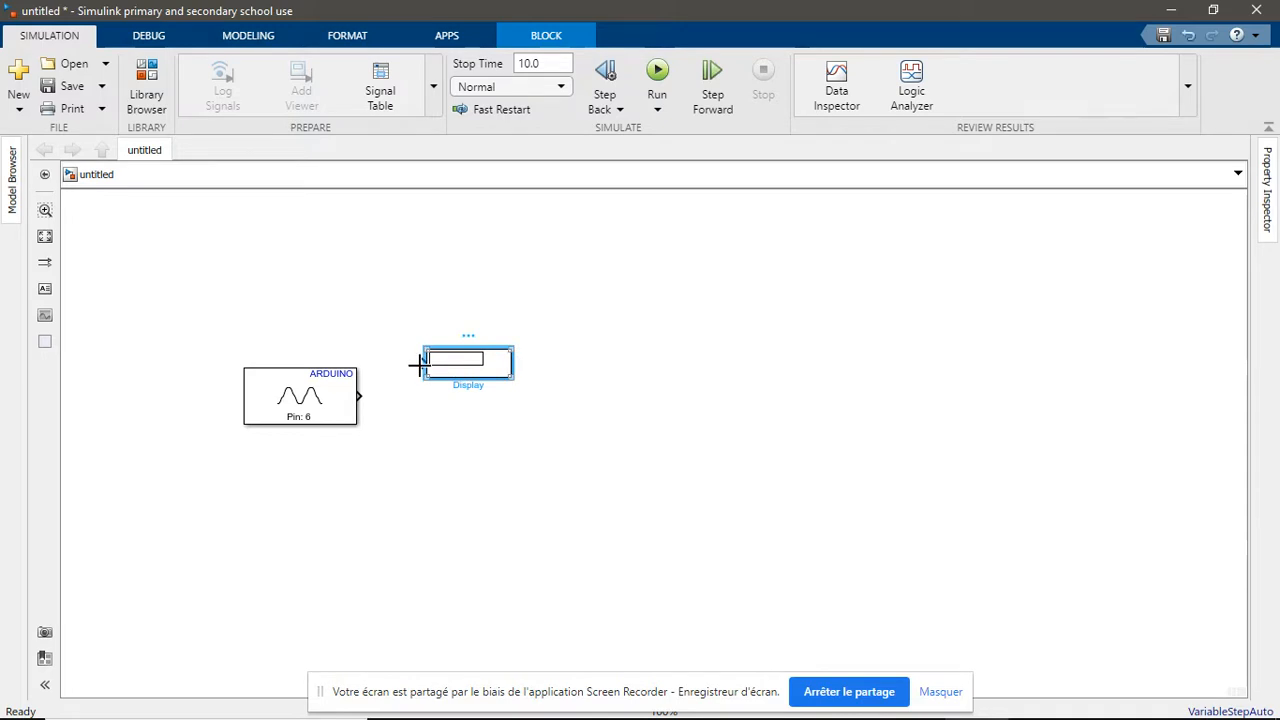
click(420, 365)
click(357, 396)
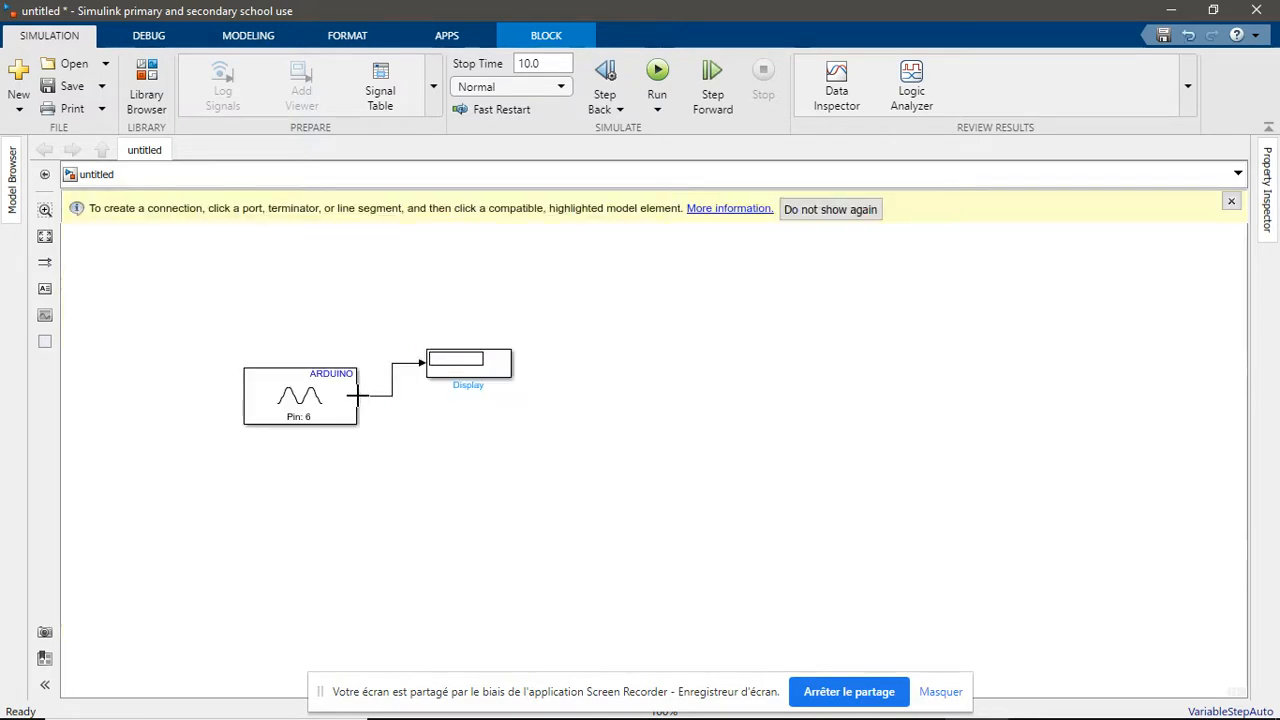
click(637, 391)
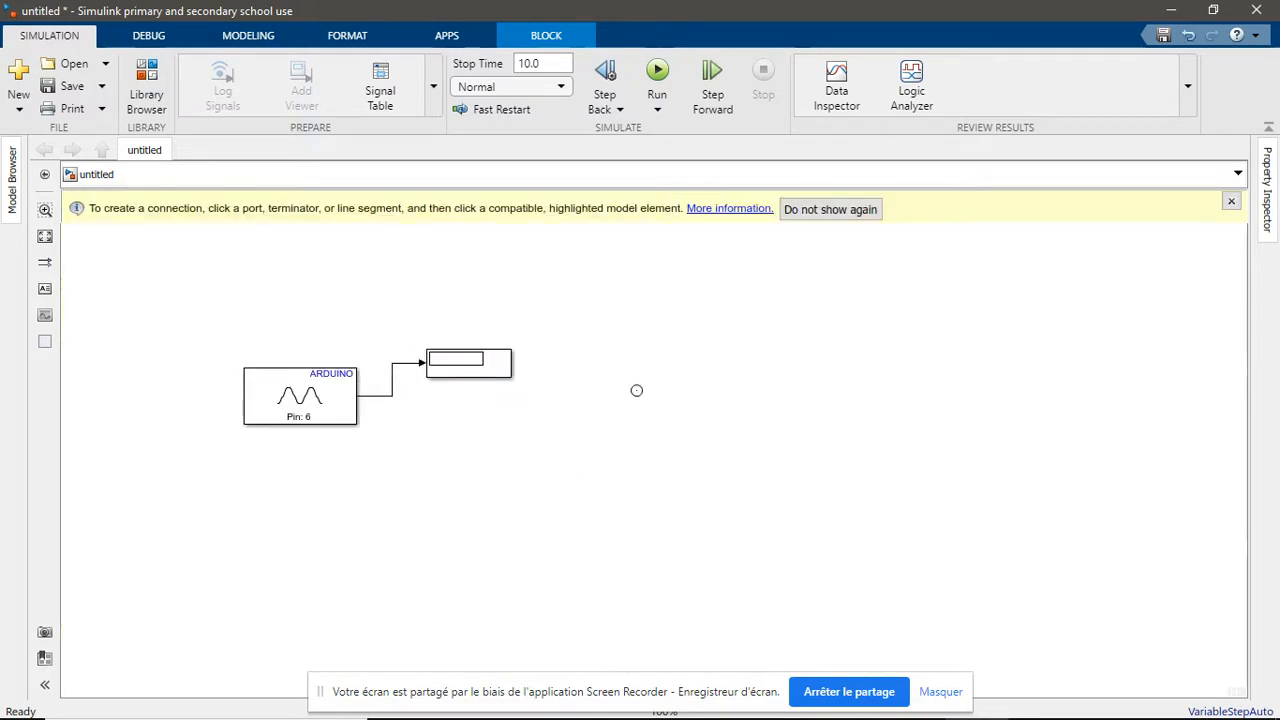
click(1231, 203)
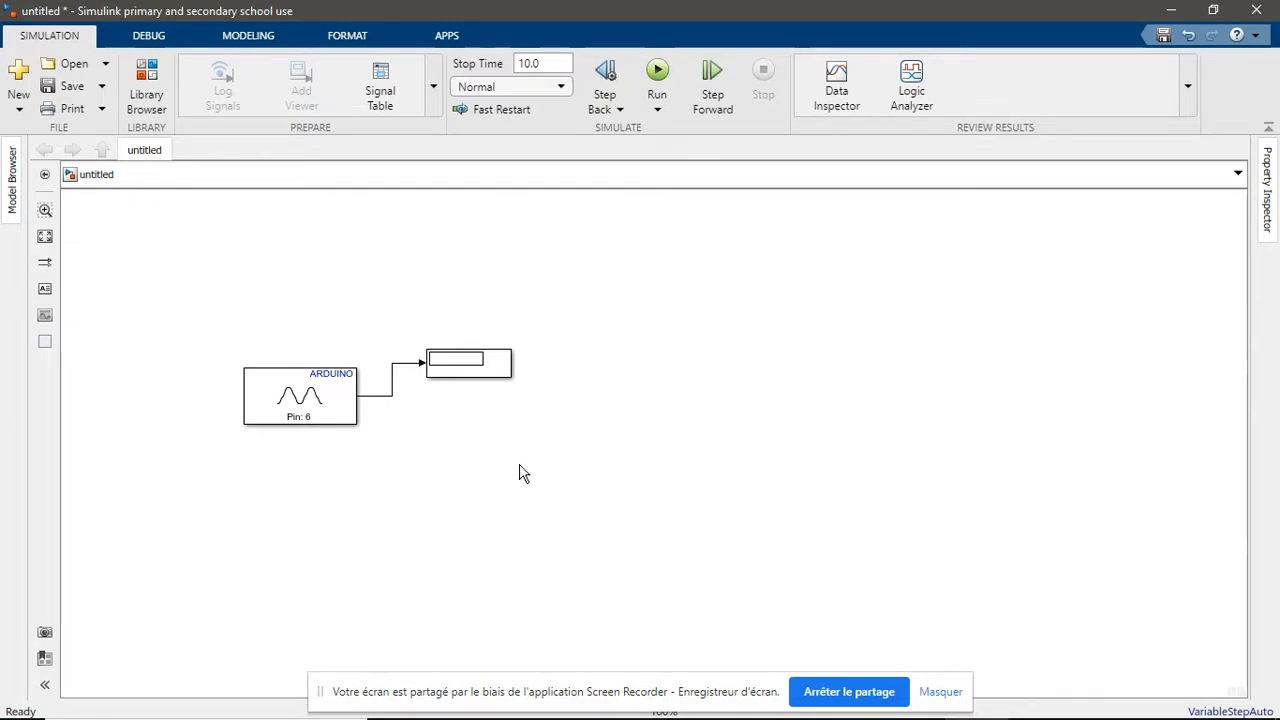
Add a Simulink Math Operations Gain block below the Display and enlarge it to about the Analog Input block's size
double_click(494, 419)
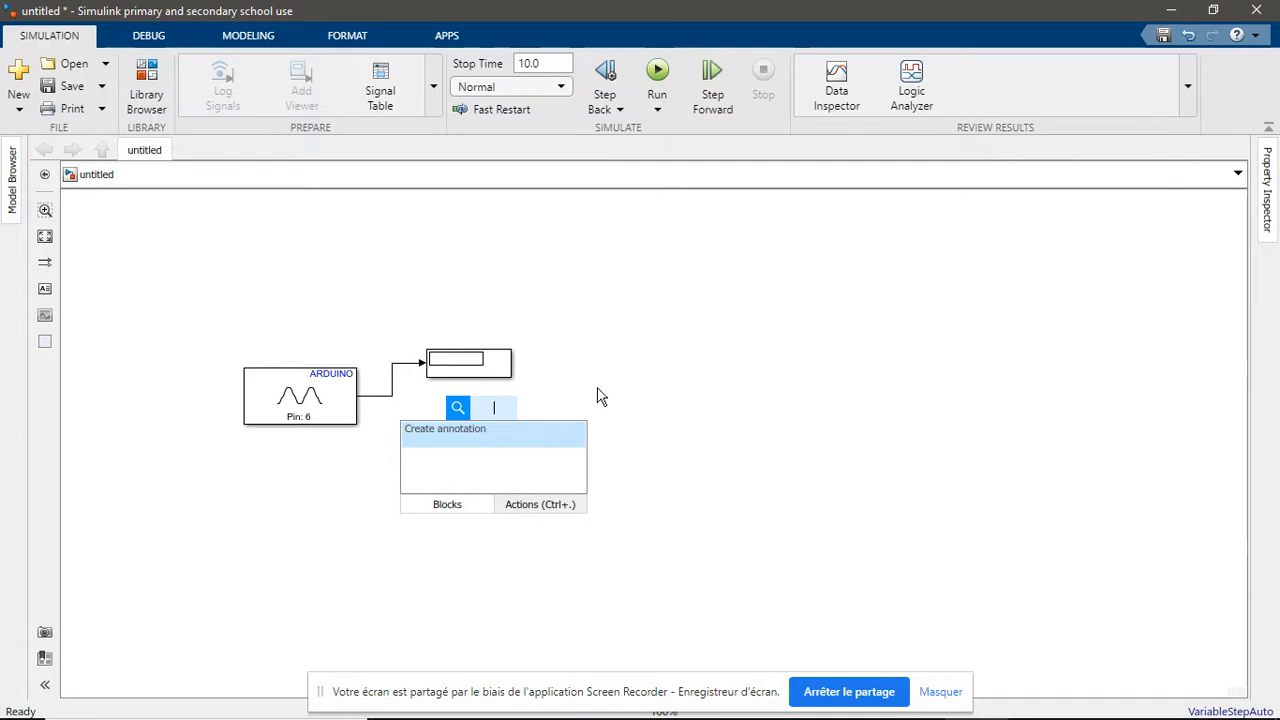
text(gain)
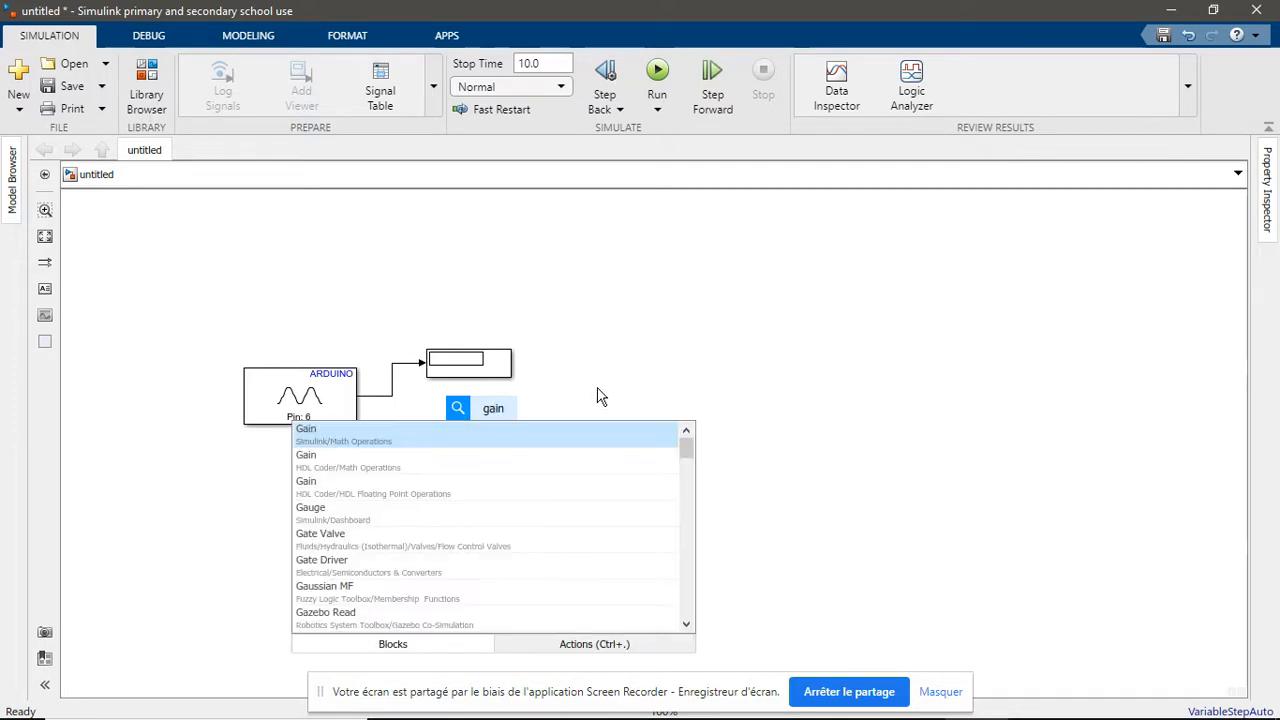
click(415, 435)
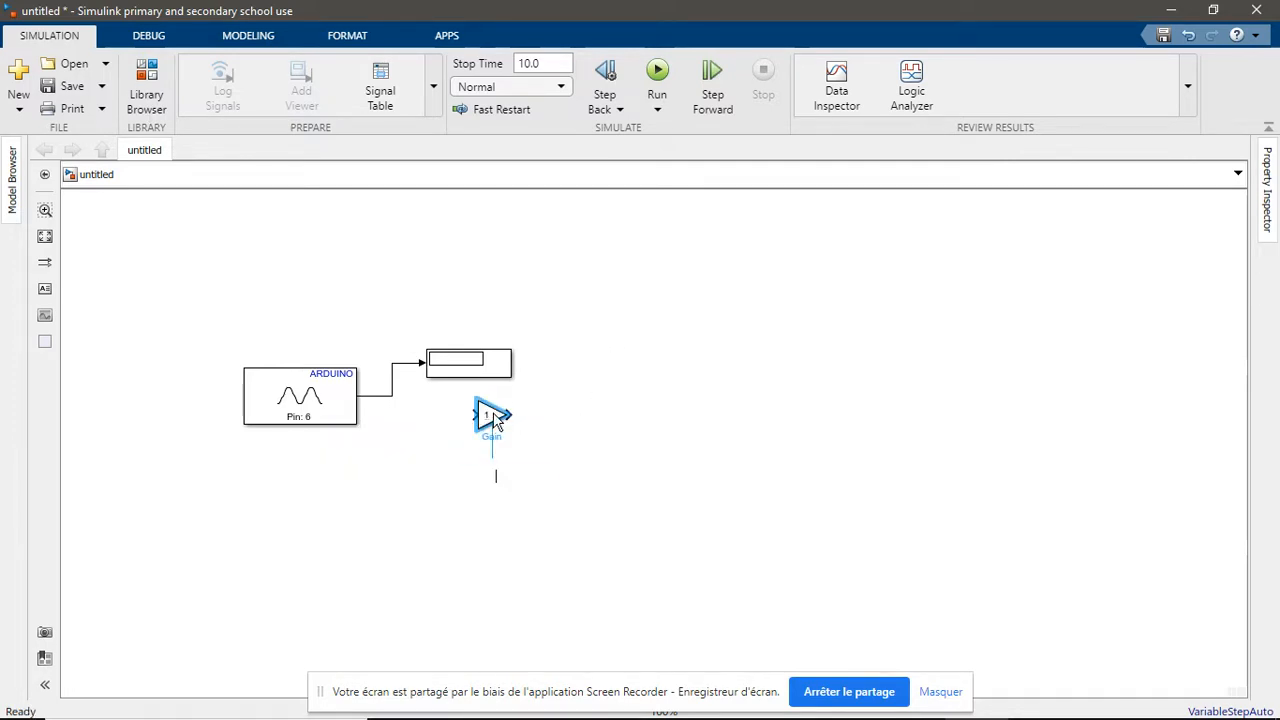
click(497, 471)
drag(509, 430, 590, 453)
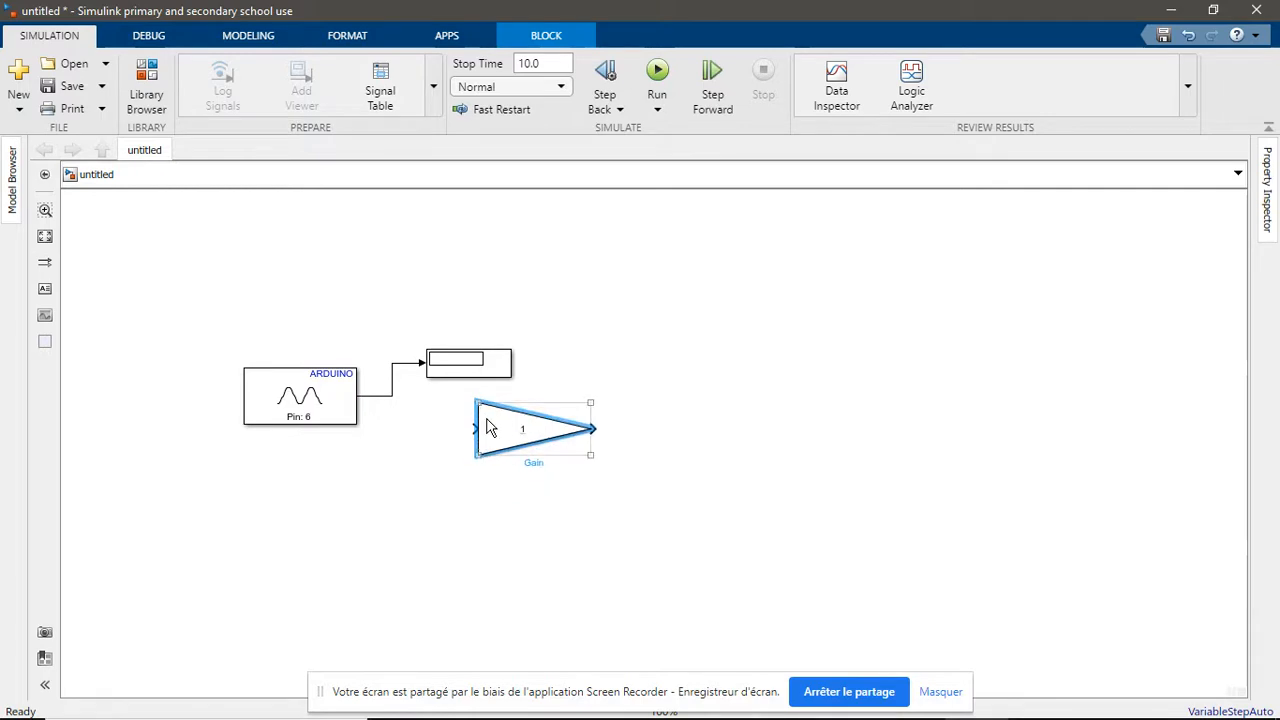
drag(506, 423, 504, 413)
Move the Display block higher and branch the Analog Input signal to the Gain block's input
click(476, 352)
drag(476, 352, 460, 312)
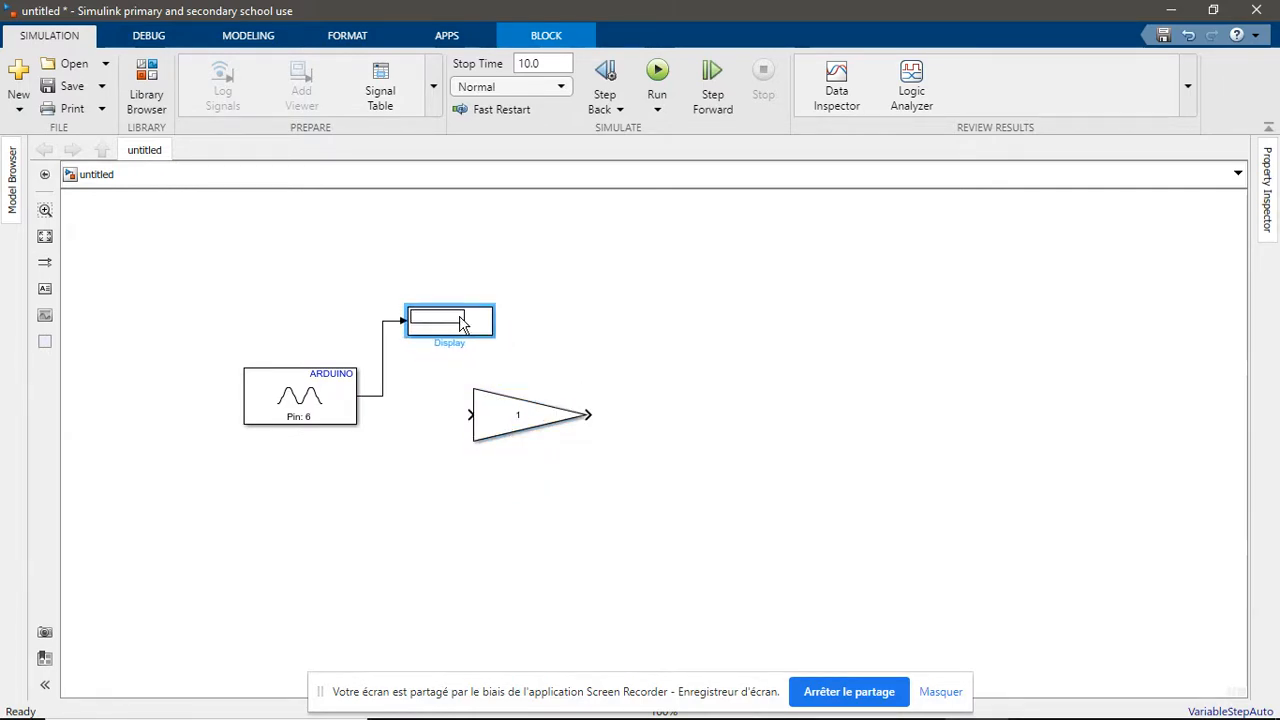
mouse_move(512, 425)
mouse_down()
mouse_move(430, 396)
mouse_move(383, 397)
mouse_up()
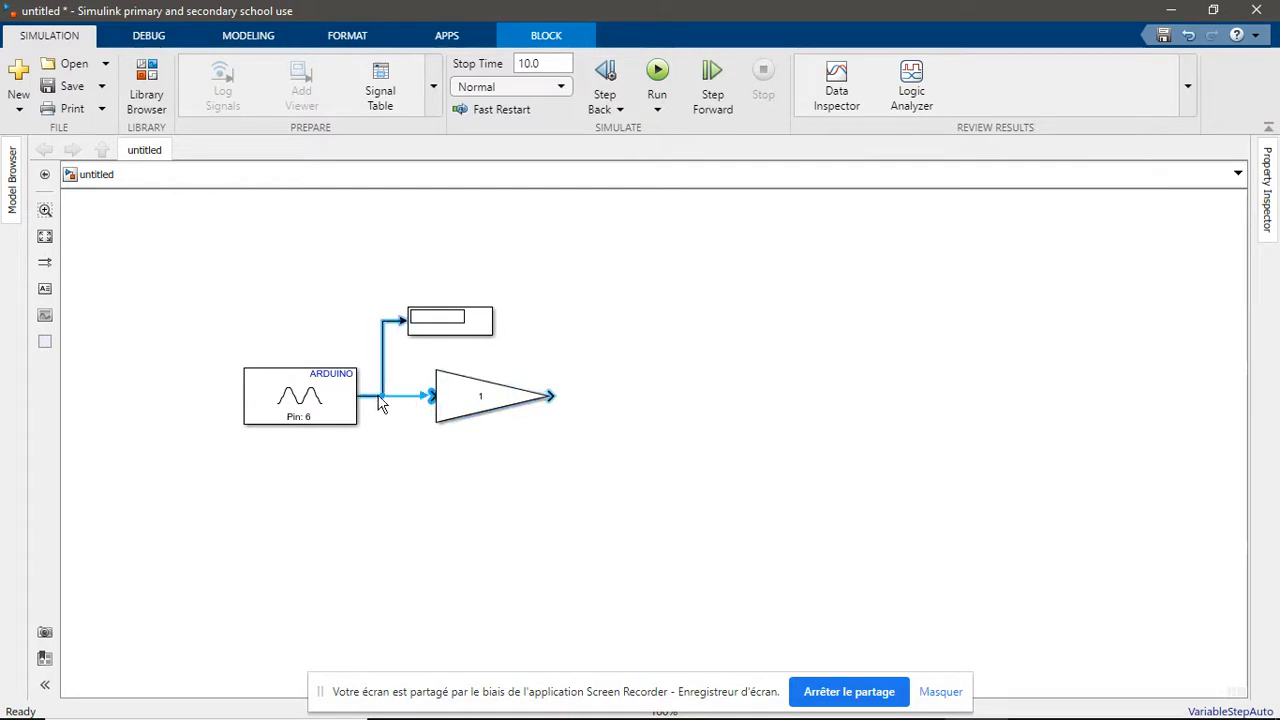
Set the Gain block's gain to 5.86
double_click(497, 400)
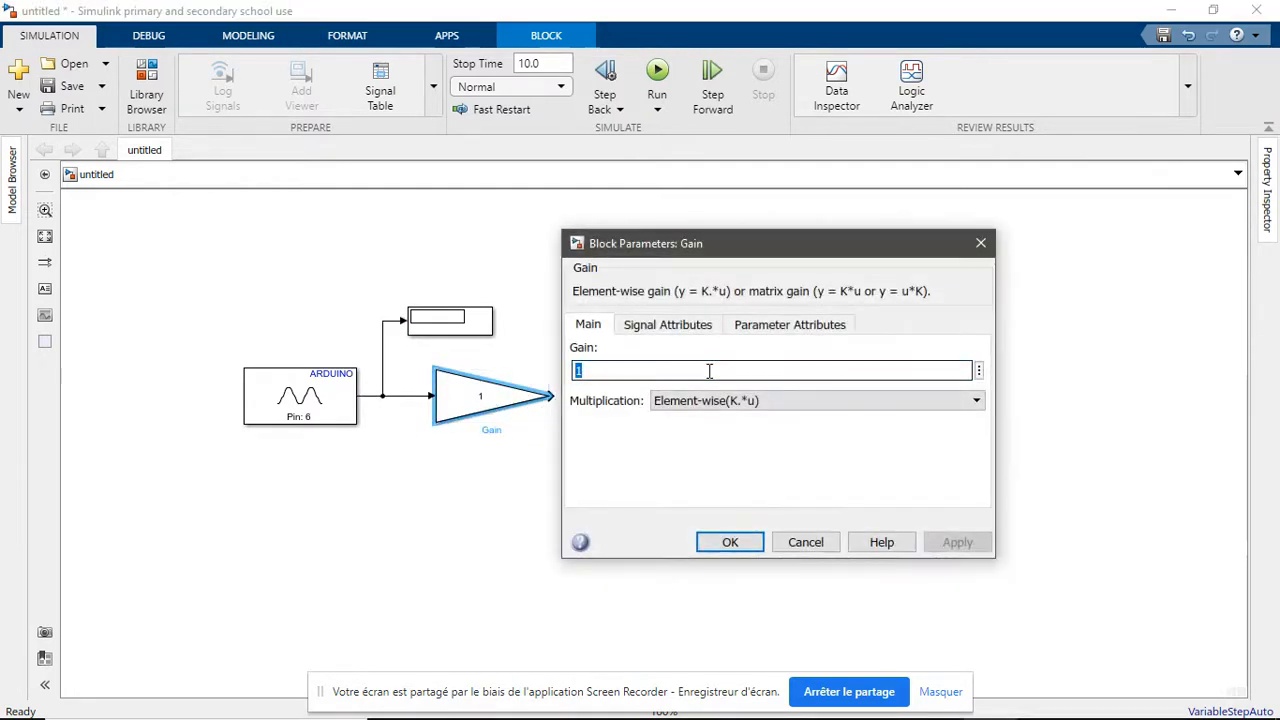
text(5.86)
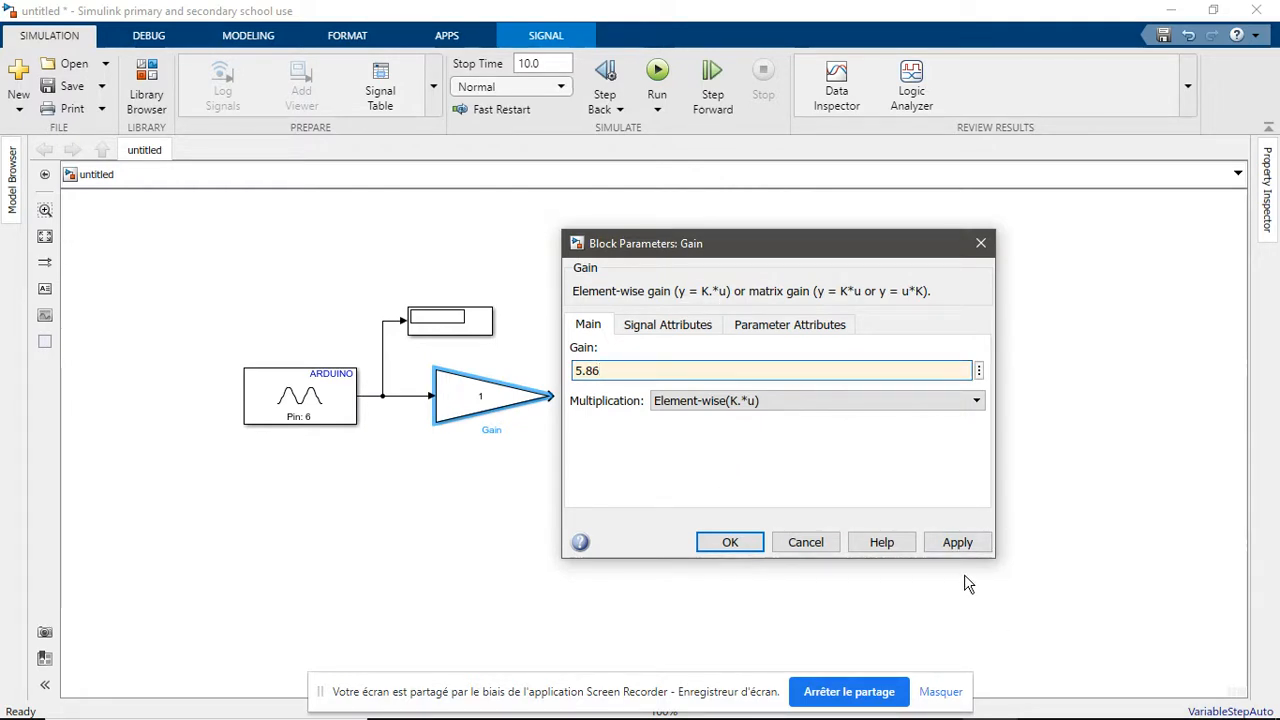
click(957, 544)
click(730, 547)
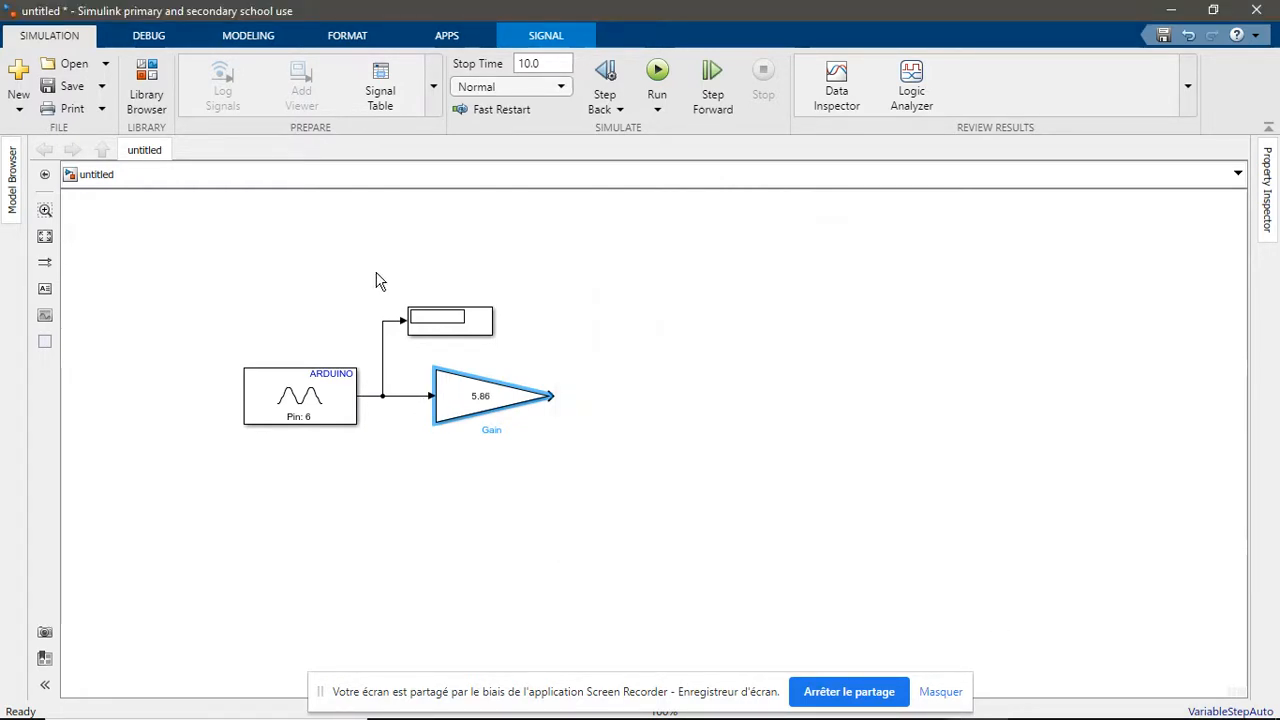
Label the signal entering the Gain block as val_ldr
click(318, 388)
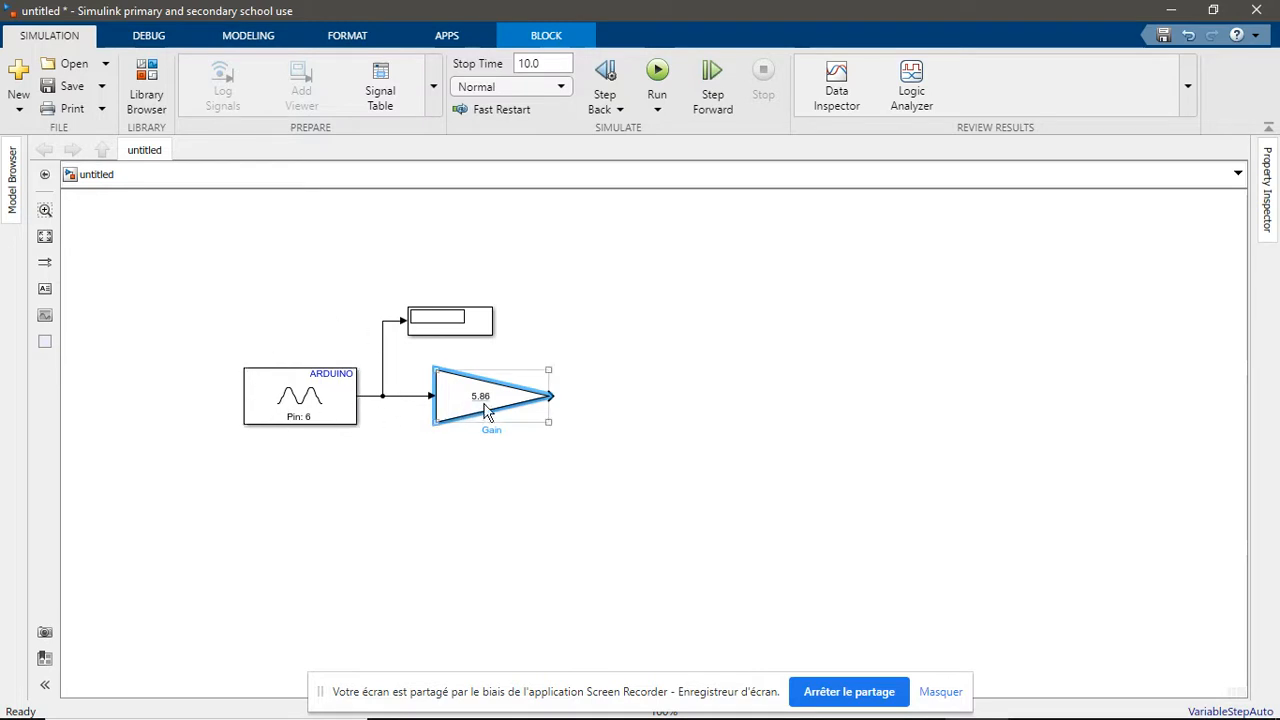
click(400, 396)
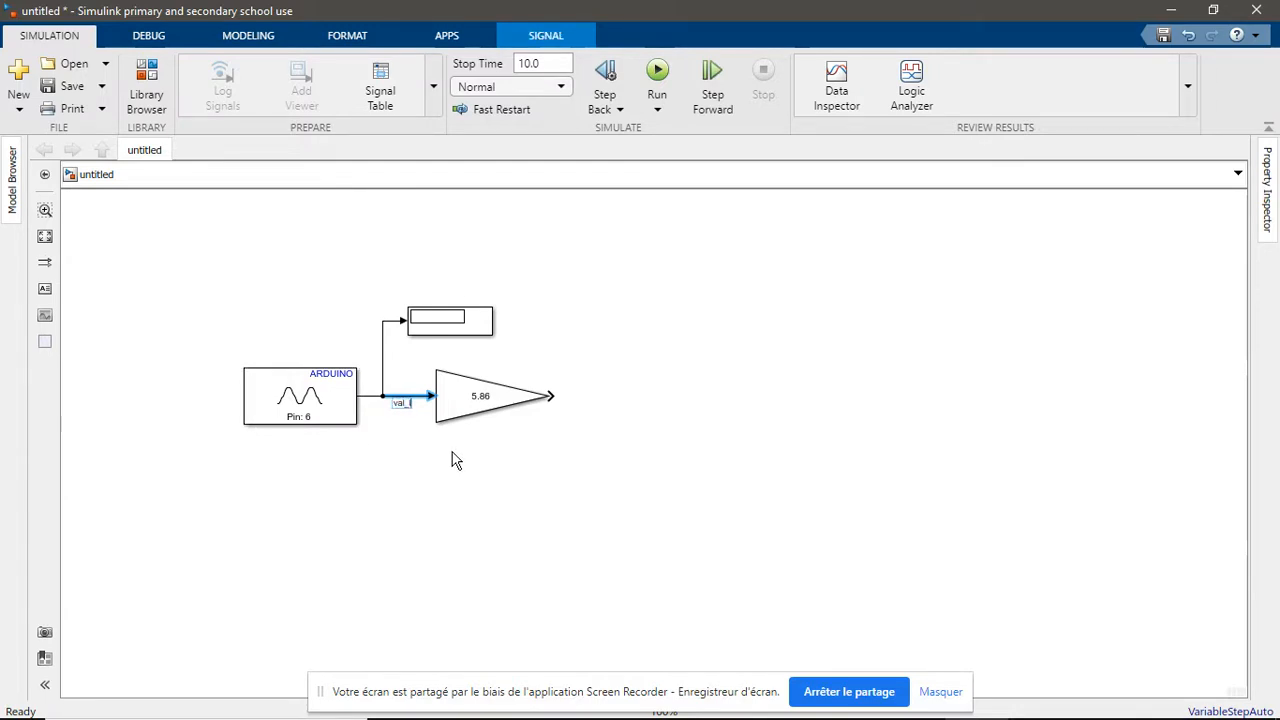
text(dr)
key(Return)
click(627, 484)
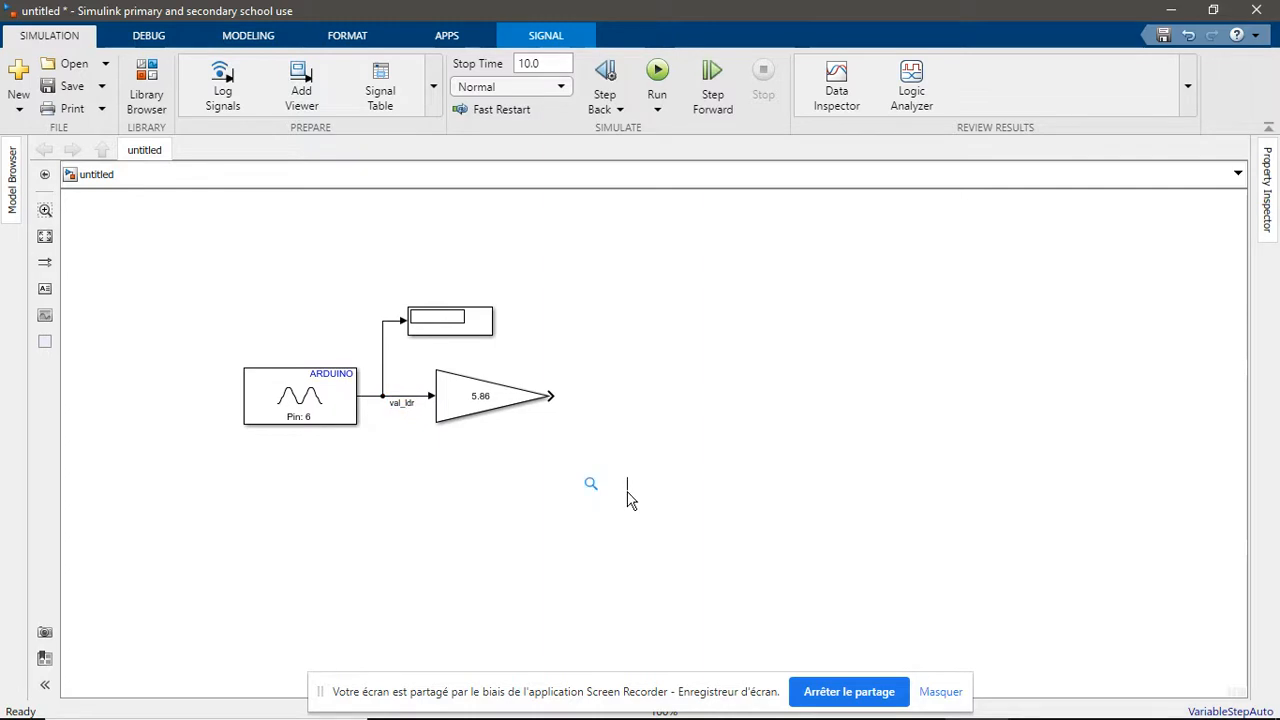
Add a second Display block from Simulink Sinks, place it level with the first one and connect it to the Gain block's output
double_click(674, 400)
text(d)
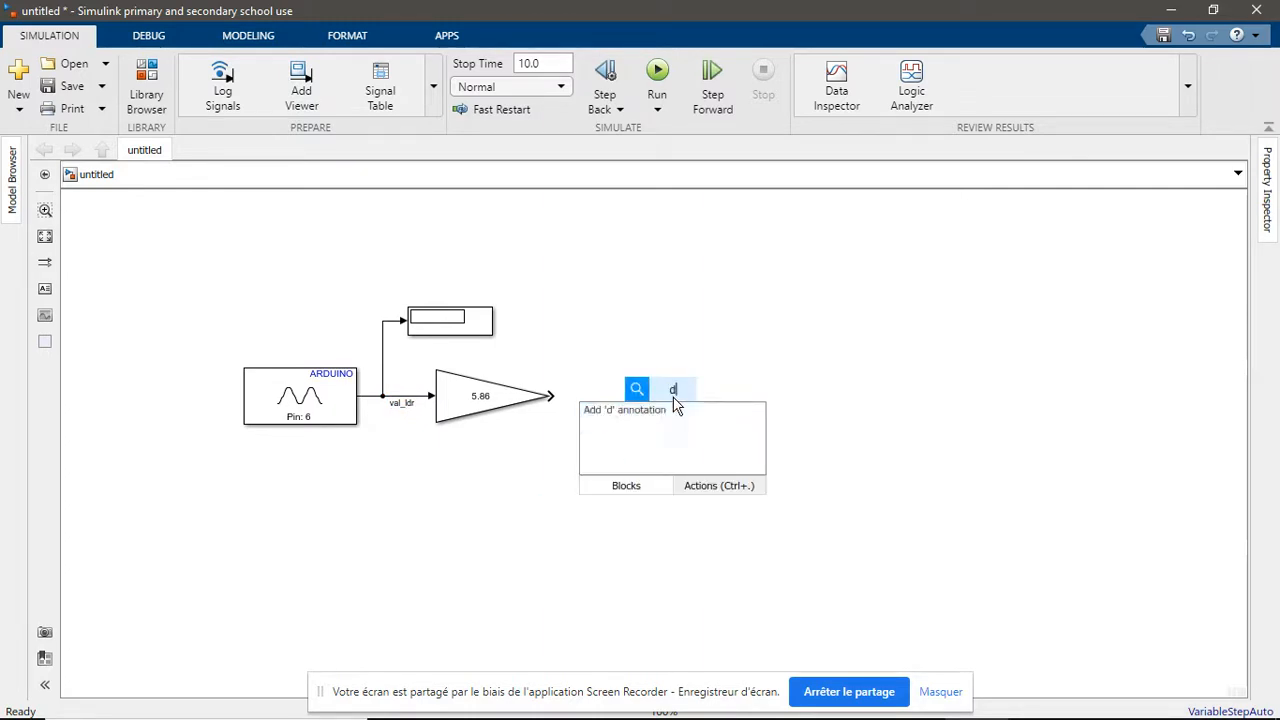
text(isplay)
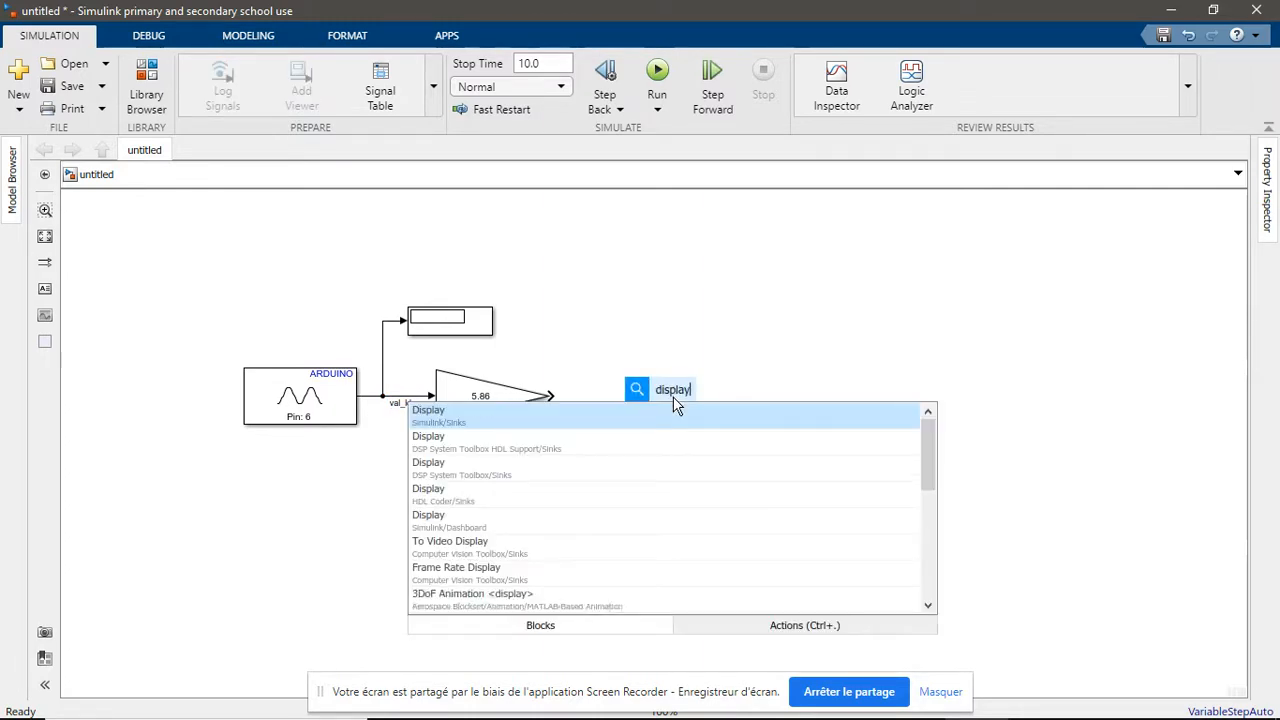
click(666, 423)
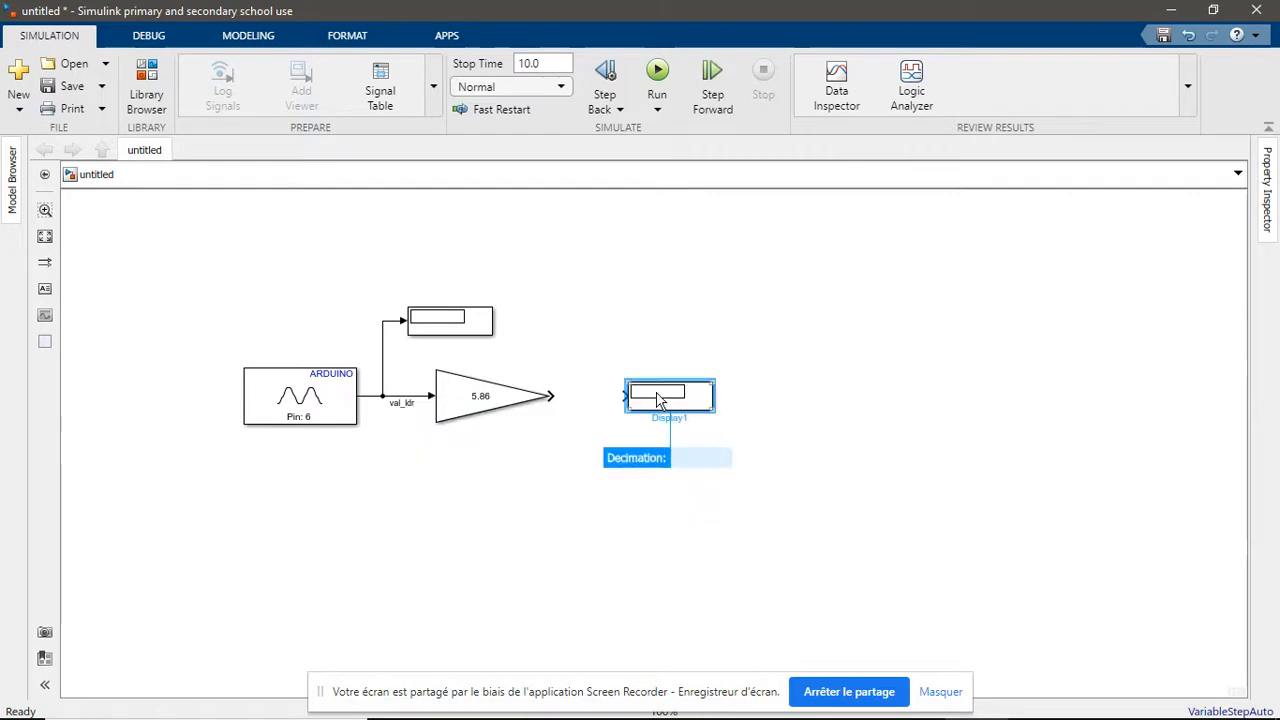
mouse_move(657, 400)
mouse_down()
mouse_move(623, 324)
mouse_move(551, 399)
mouse_up()
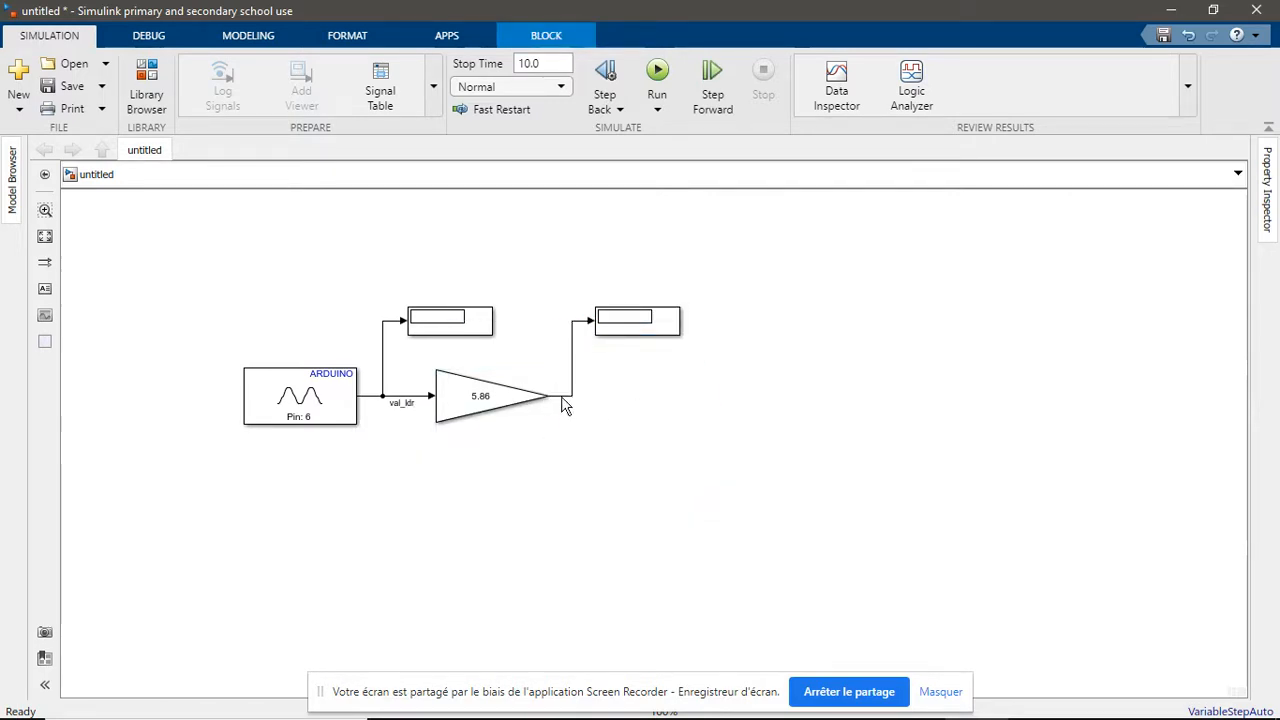
Label the Gain block's output signal as val_lux
click(561, 396)
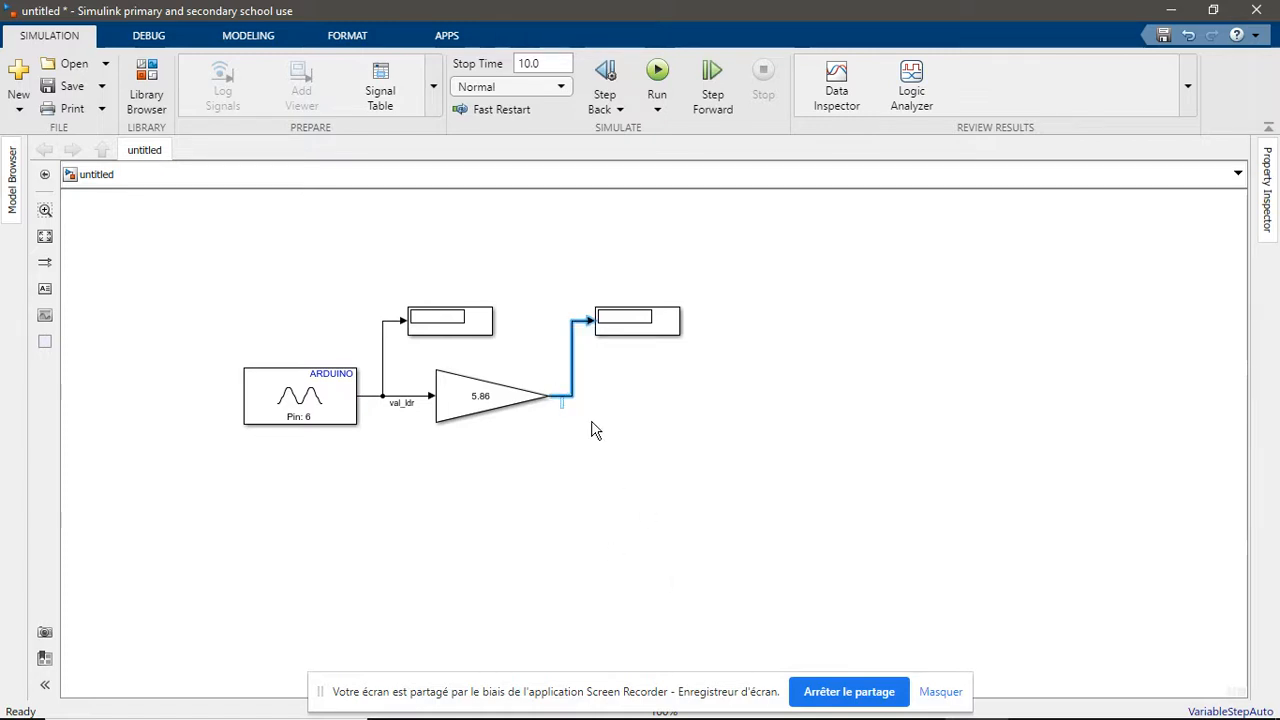
text(val_lux)
click(728, 520)
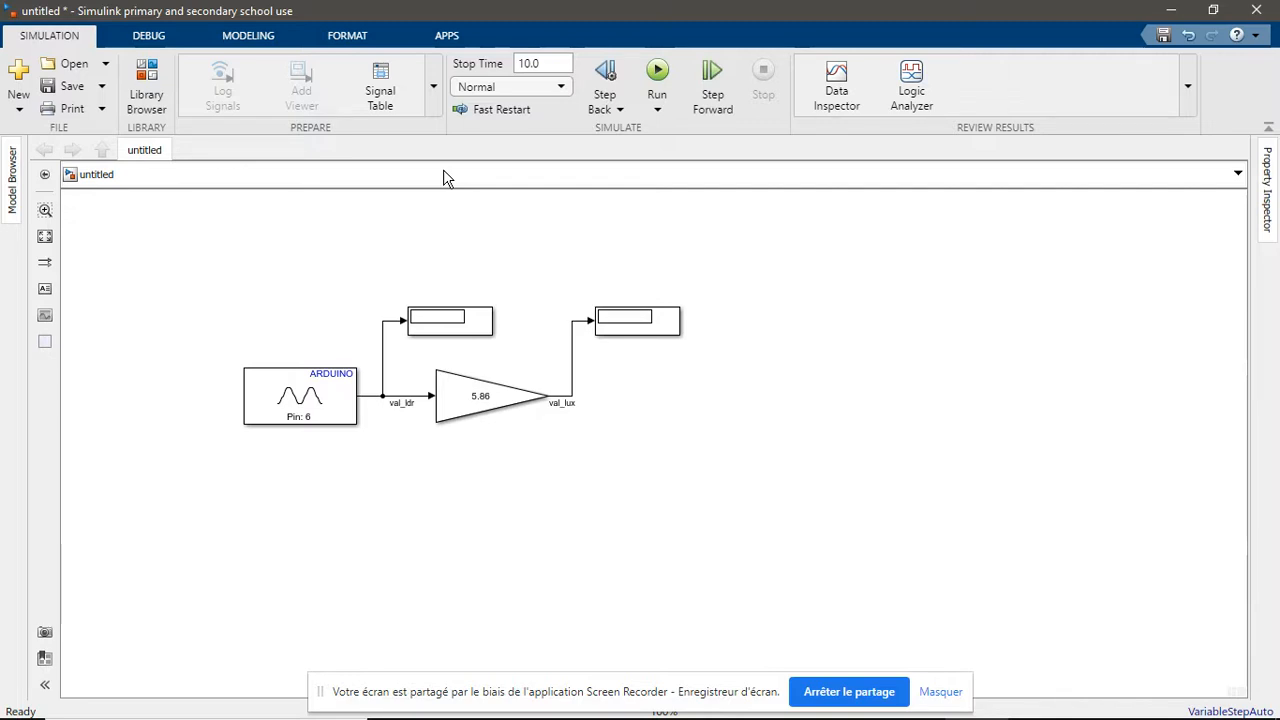
Insert a Stateflow chart, enlarge it and place it beside the second Display block, about level with the Gain block
click(279, 37)
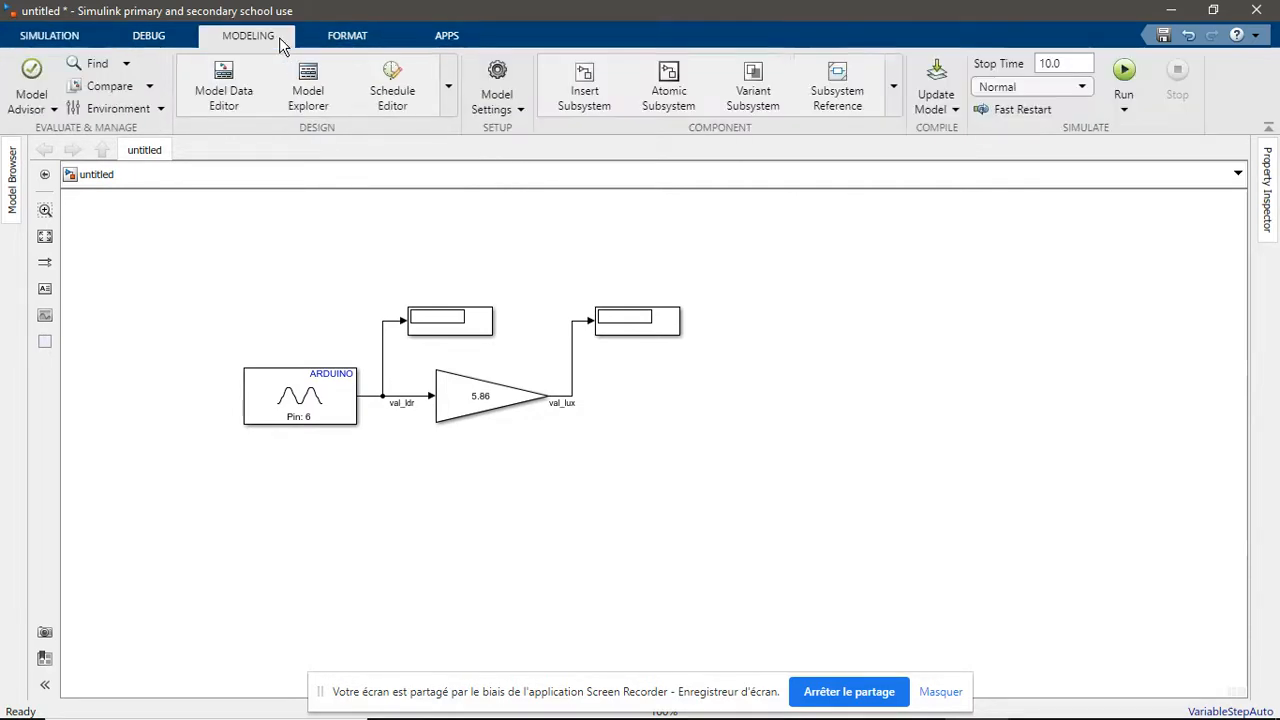
click(895, 89)
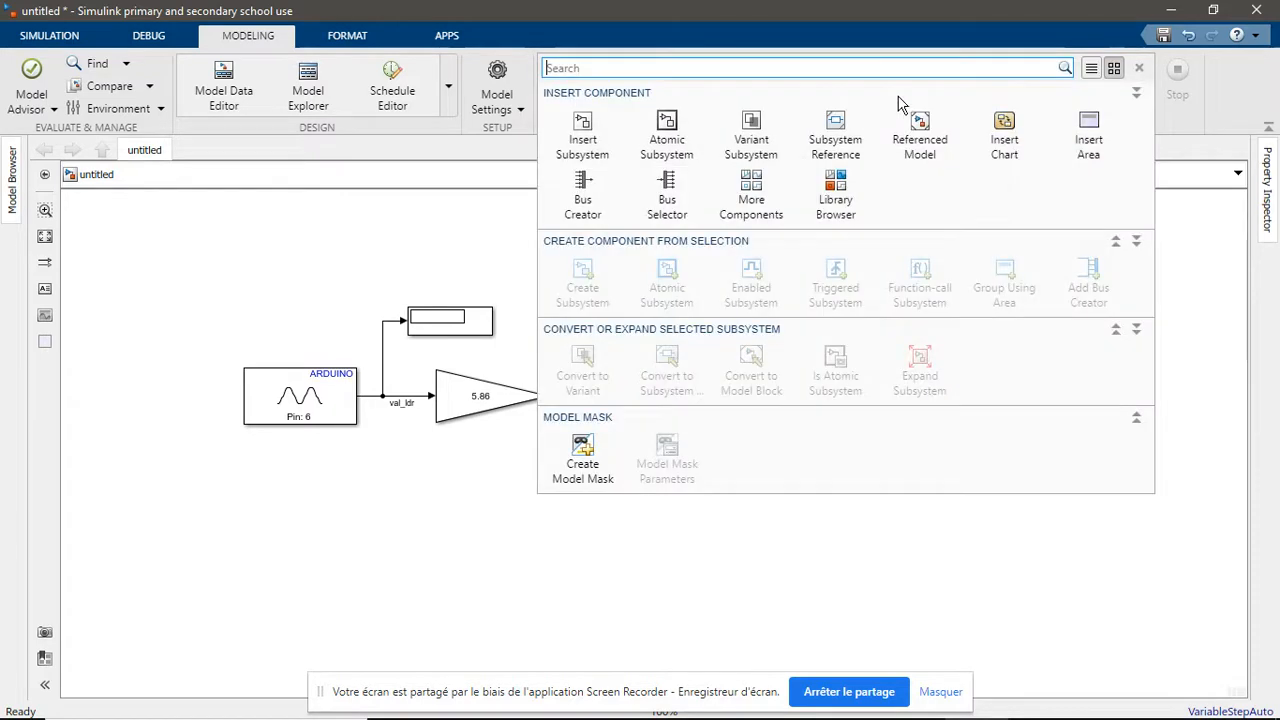
click(1013, 159)
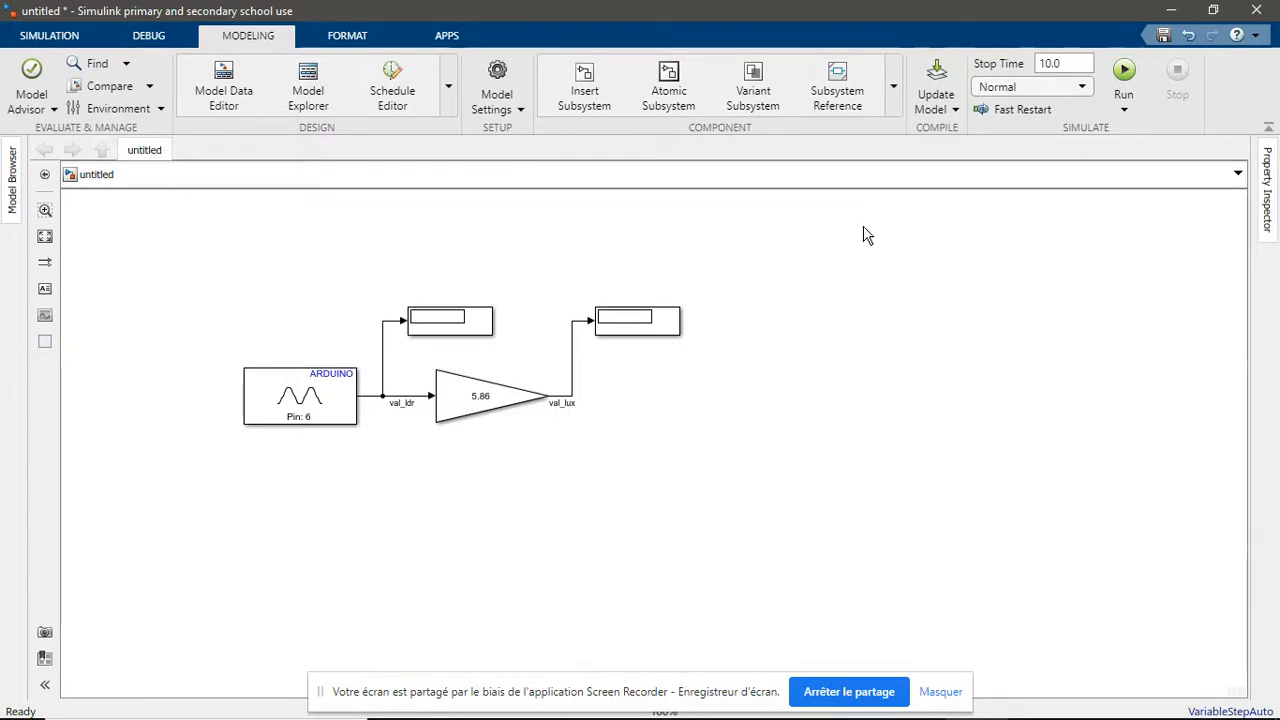
key(ctrl+v)
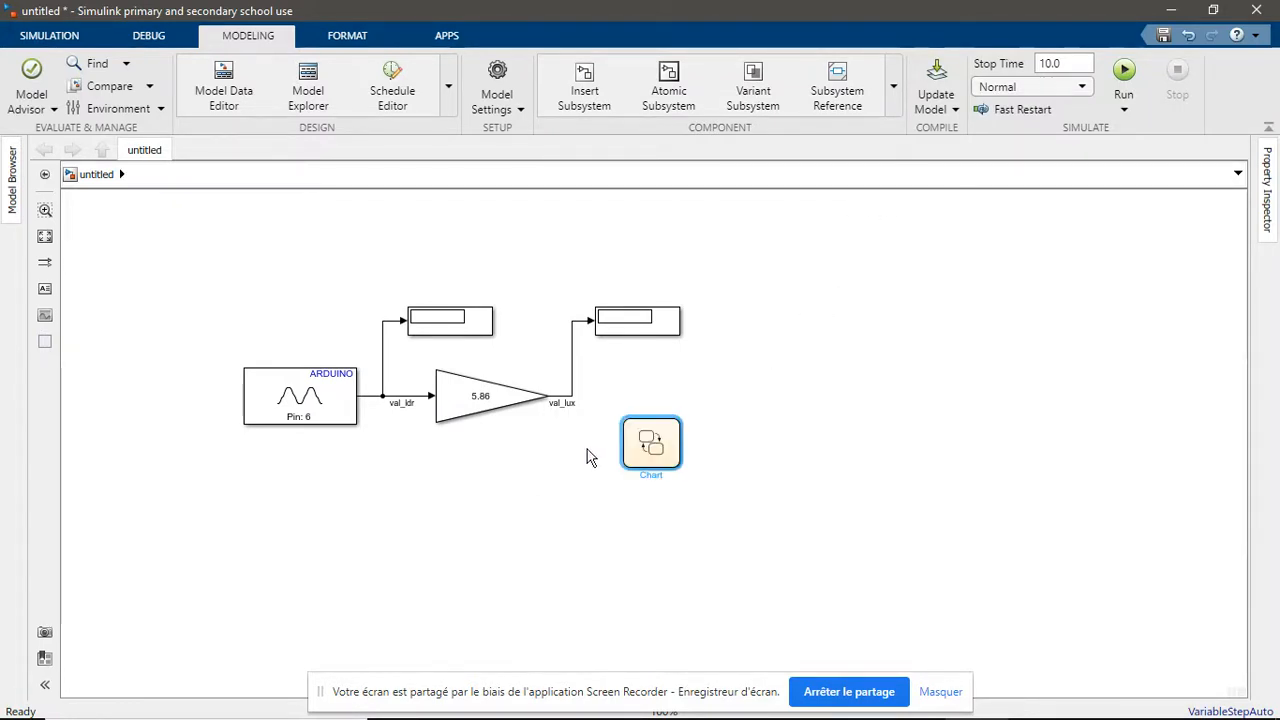
drag(651, 446, 882, 528)
drag(822, 455, 813, 399)
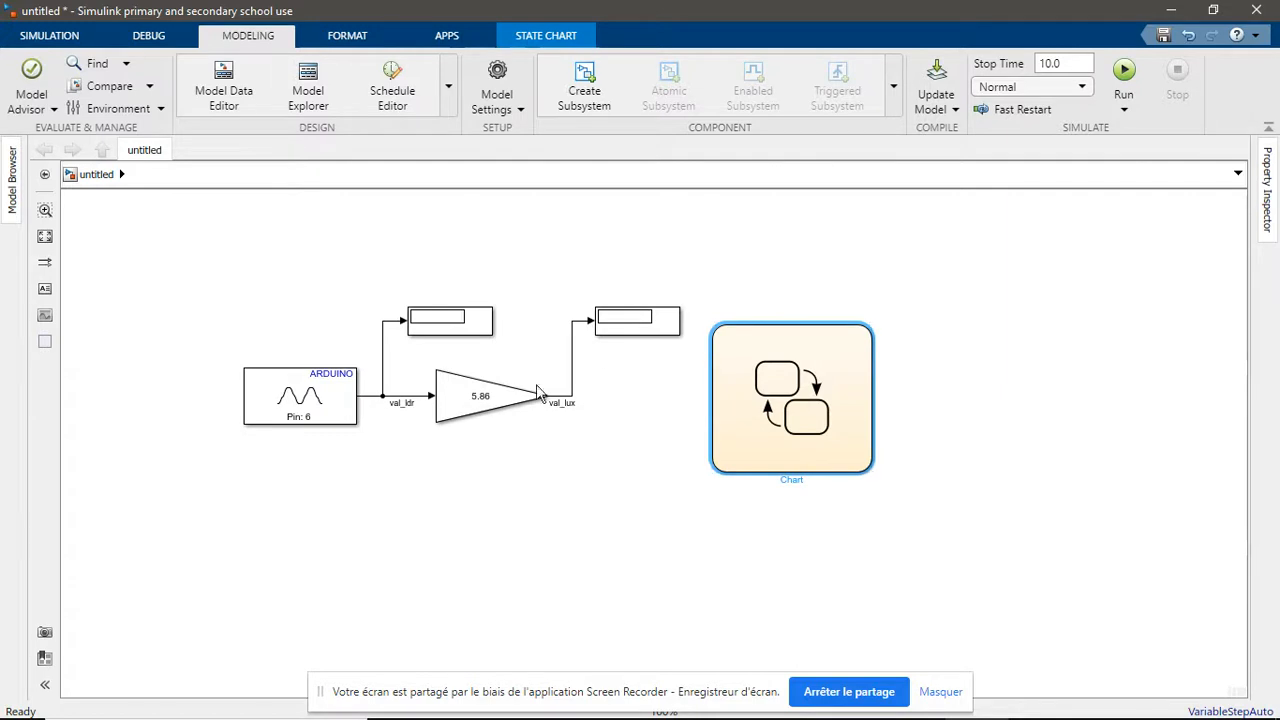
click(768, 405)
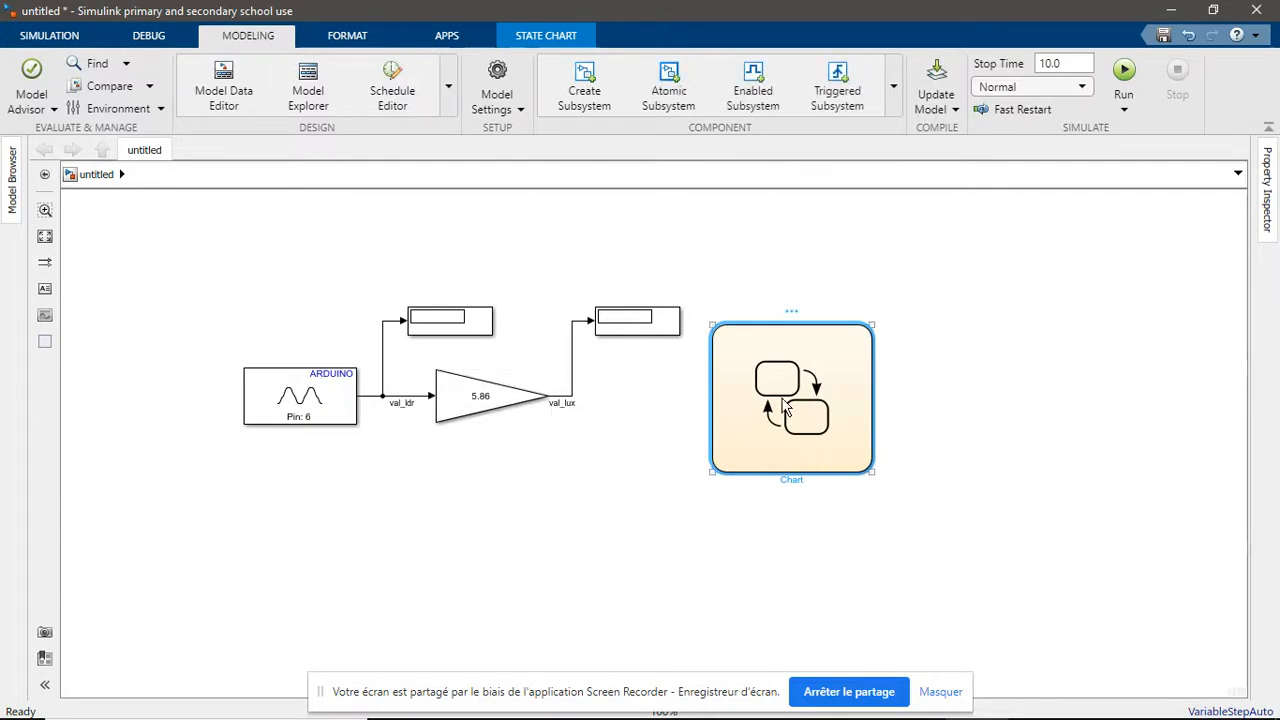
Open the chart and add a data input from Simulink named datain on port 1
double_click(737, 423)
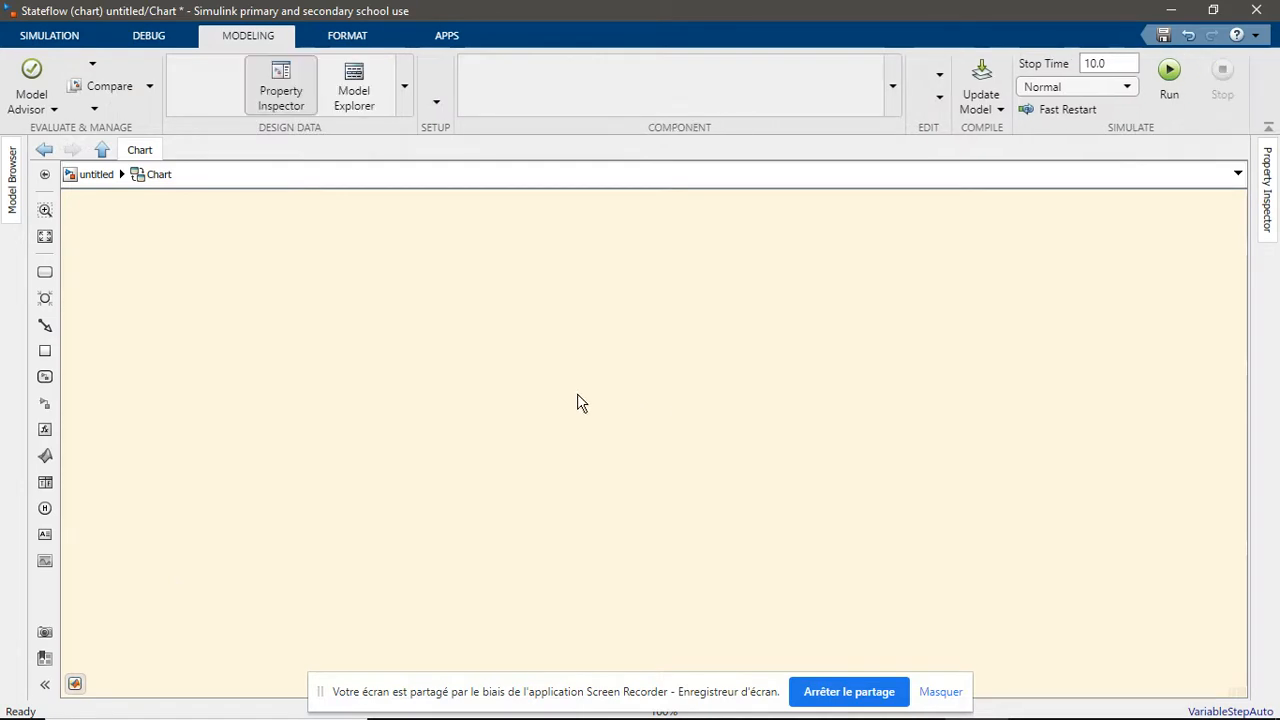
right_click(479, 411)
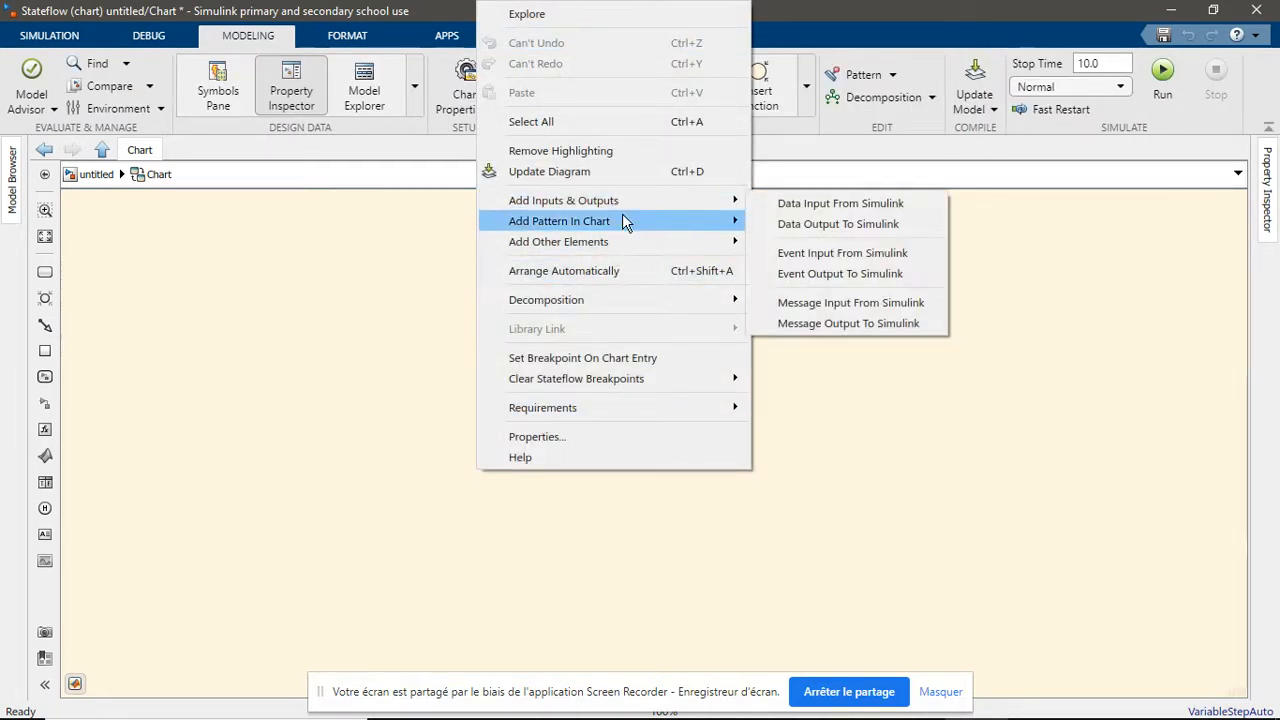
mouse_move(620, 215)
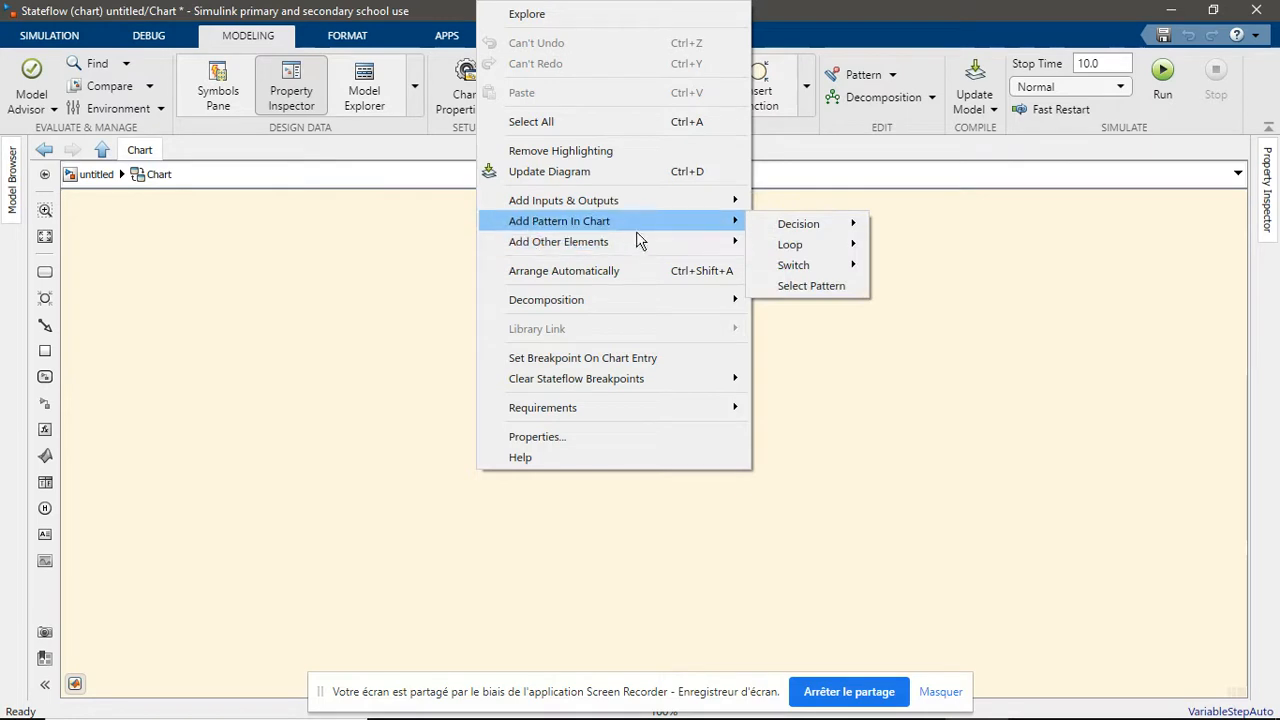
mouse_move(687, 210)
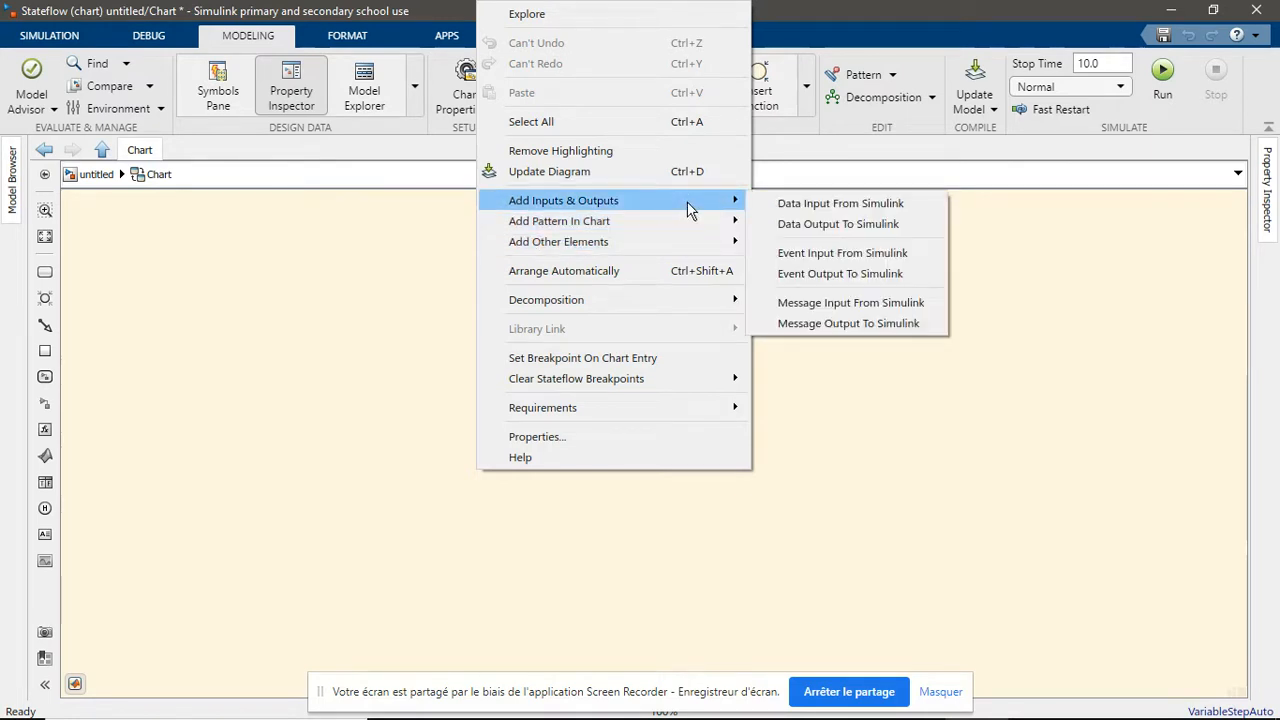
click(807, 206)
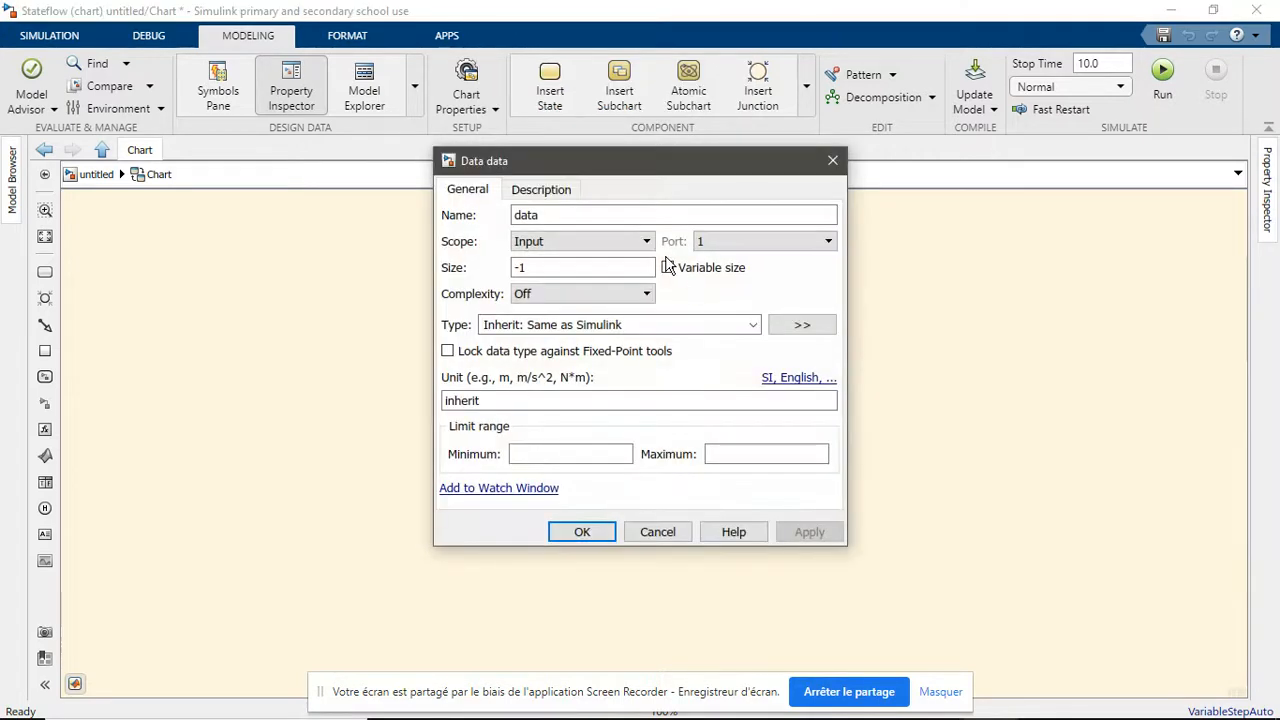
double_click(621, 215)
click(621, 215)
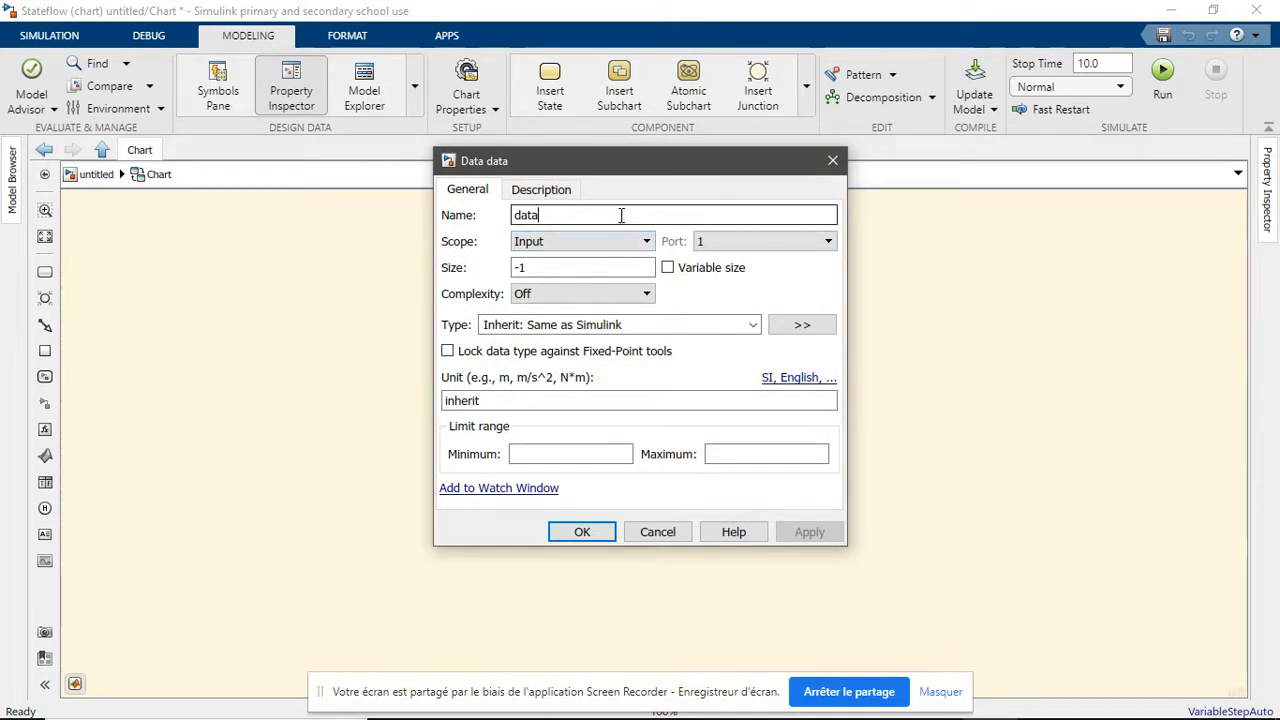
text(in)
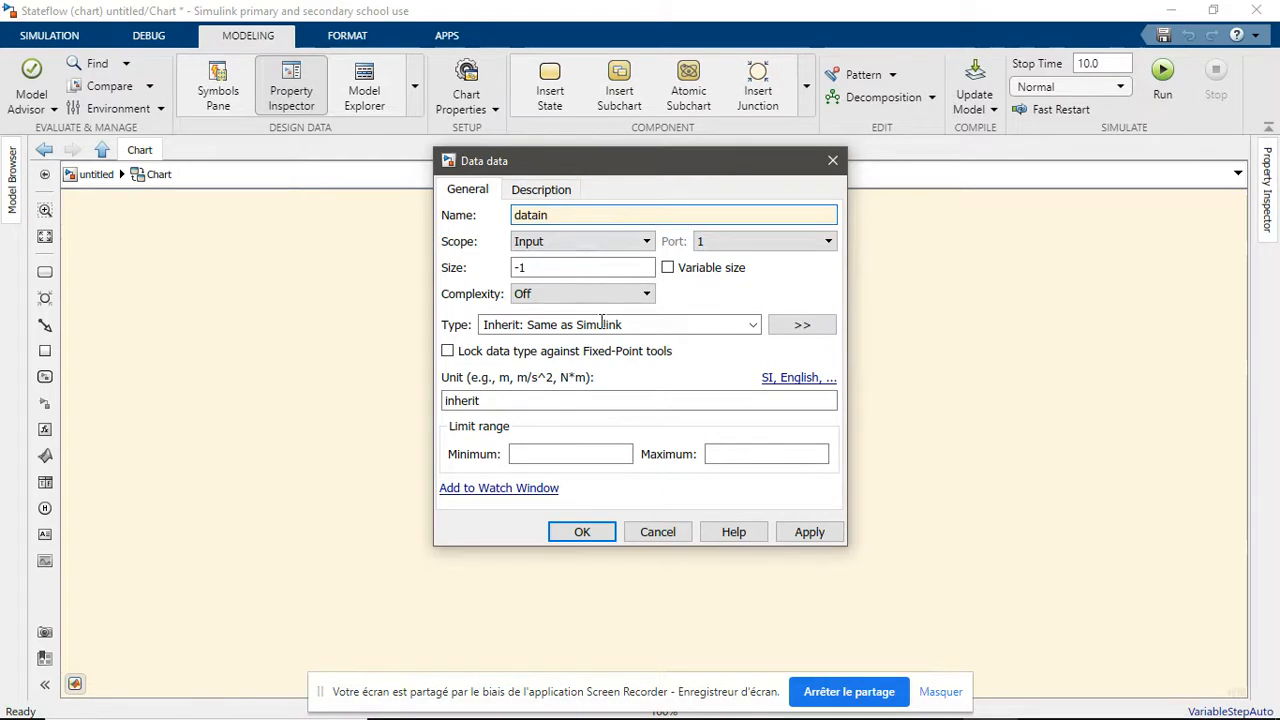
click(810, 532)
click(583, 533)
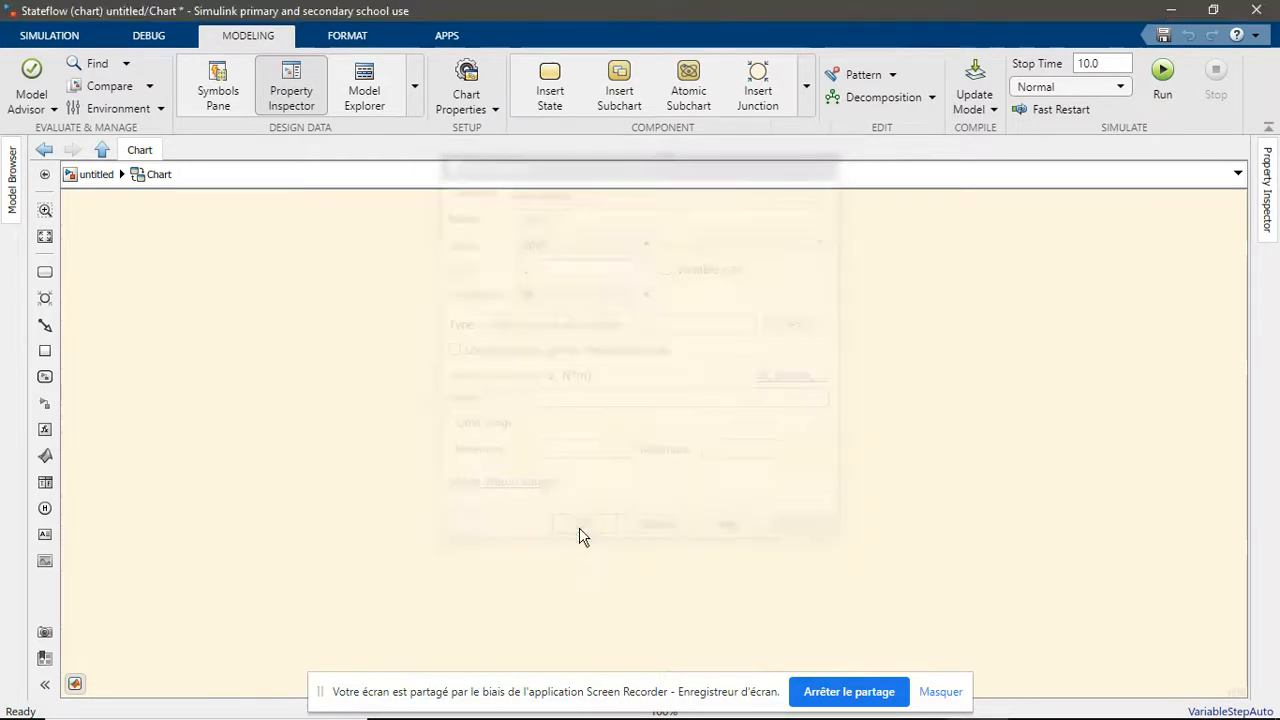
Add a data output to Simulink named dataout on port 1 of the chart and return to the top-level model
right_click(549, 428)
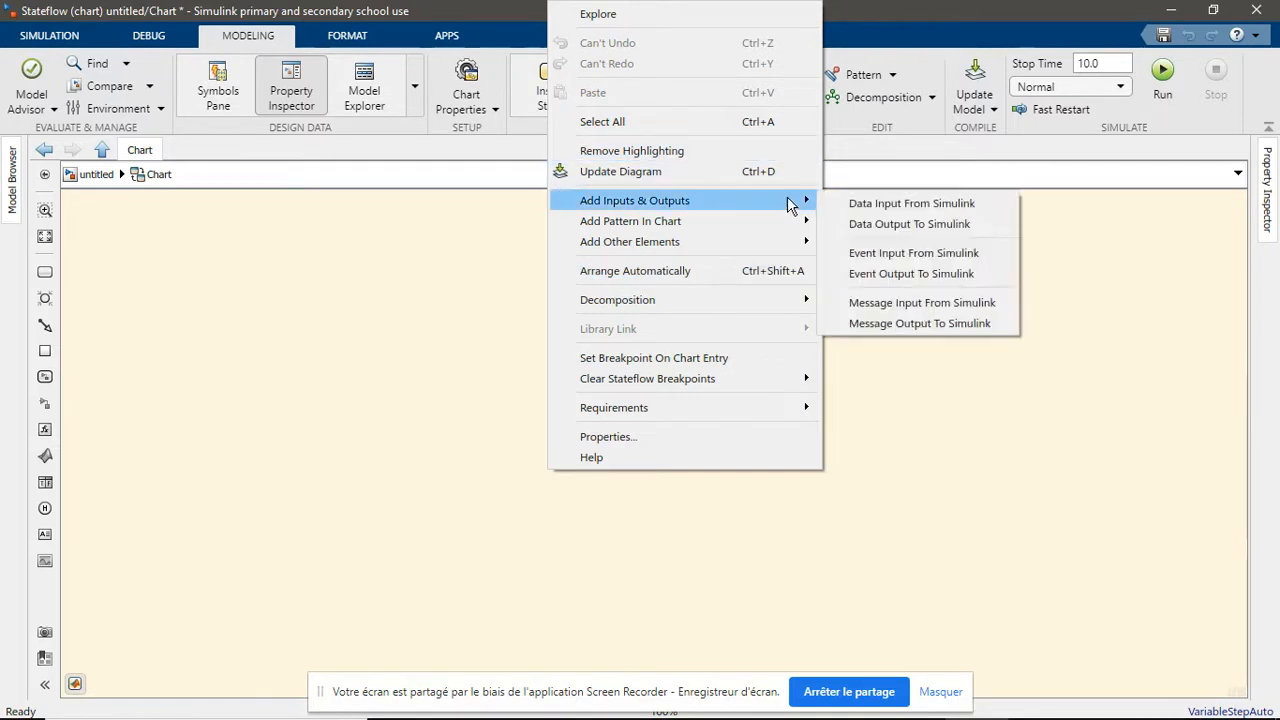
click(871, 226)
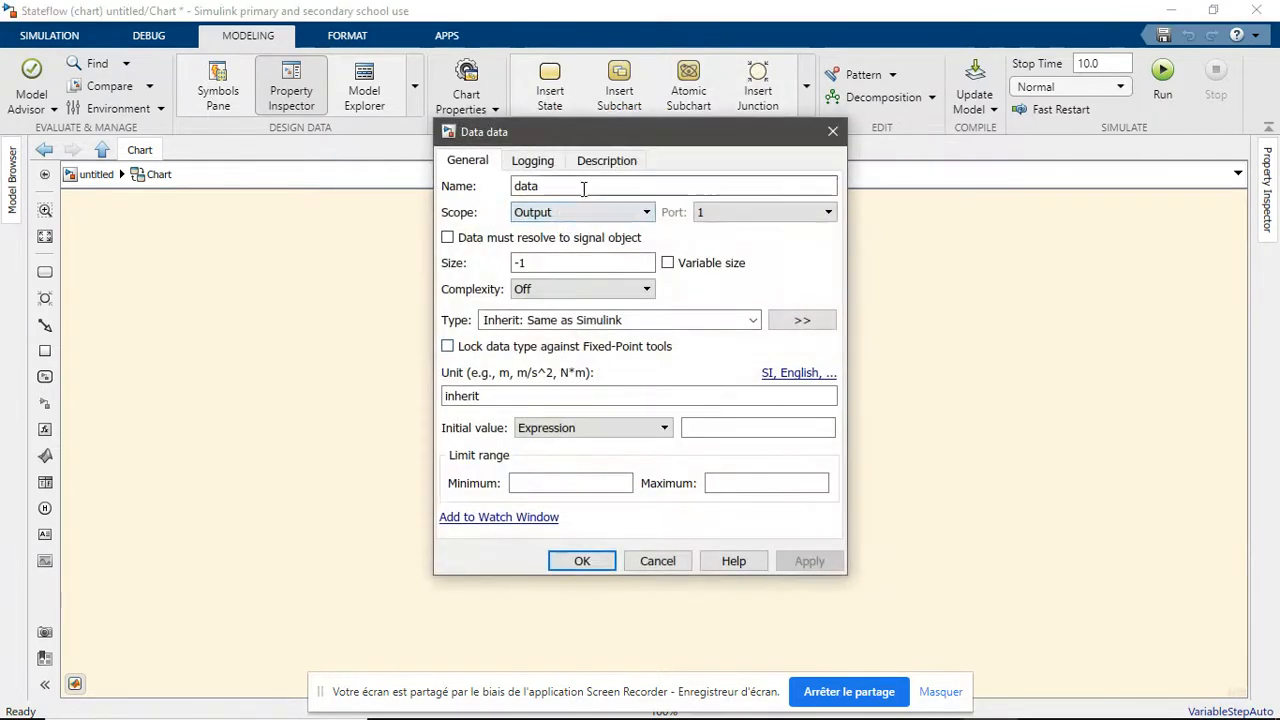
double_click(584, 189)
click(584, 189)
text(out)
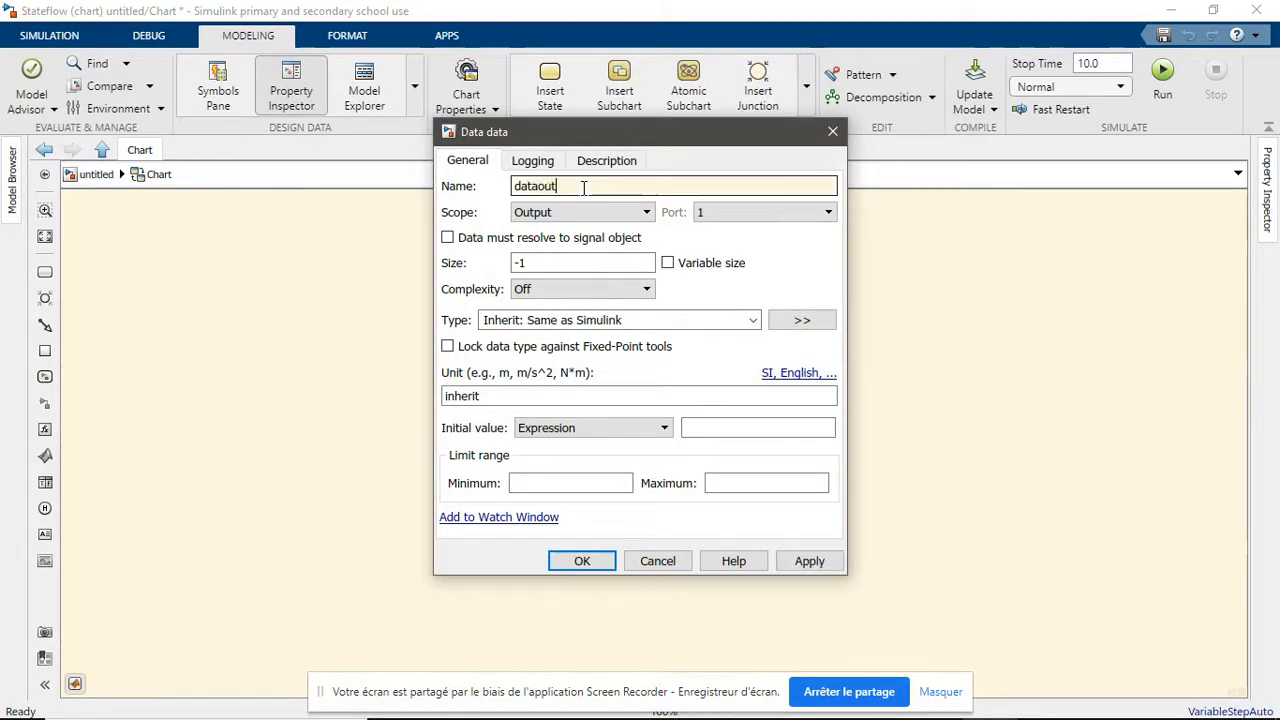
click(812, 561)
click(576, 561)
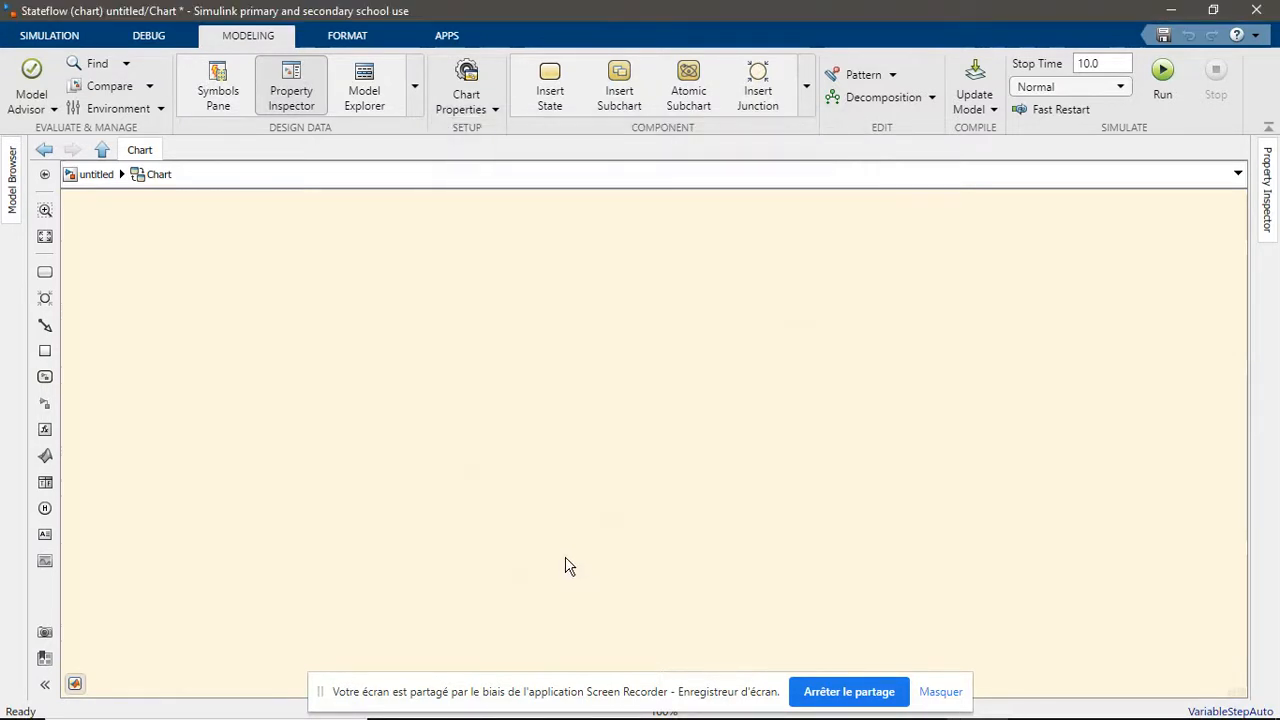
click(101, 150)
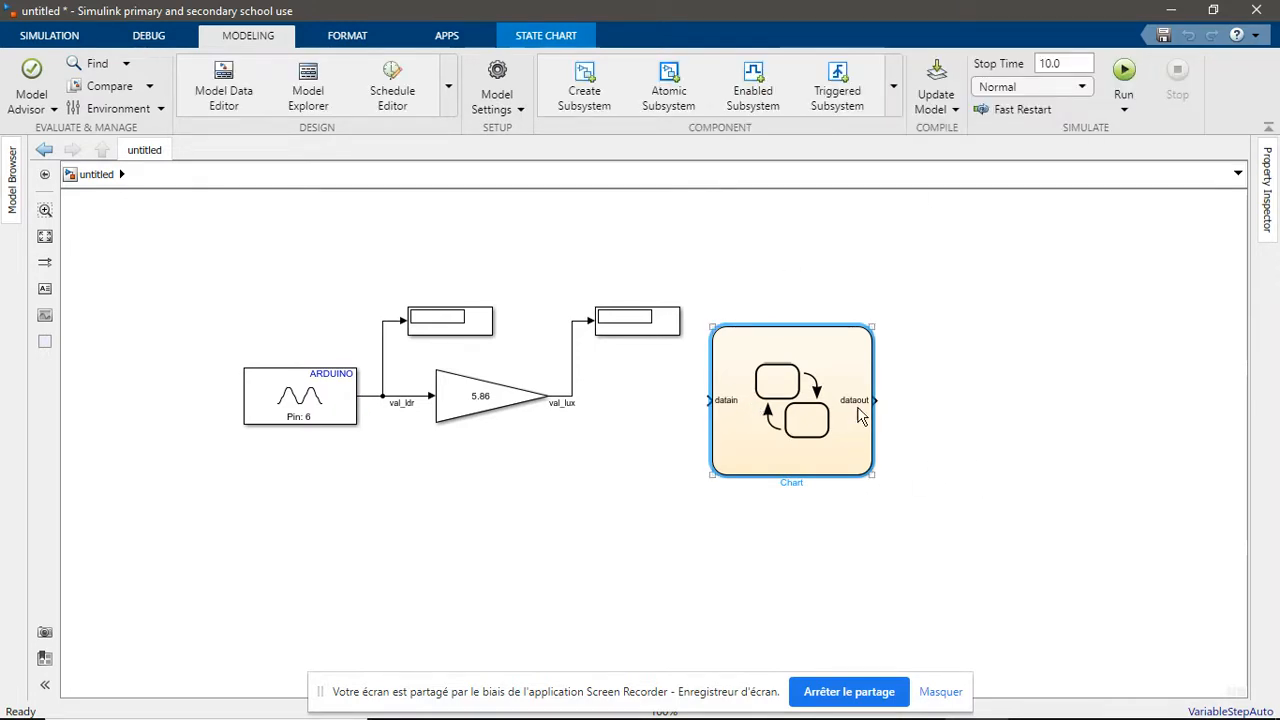
Add an If decision pattern inside the chart with description JouN, condition datain>2000 and action dataout=1
double_click(785, 401)
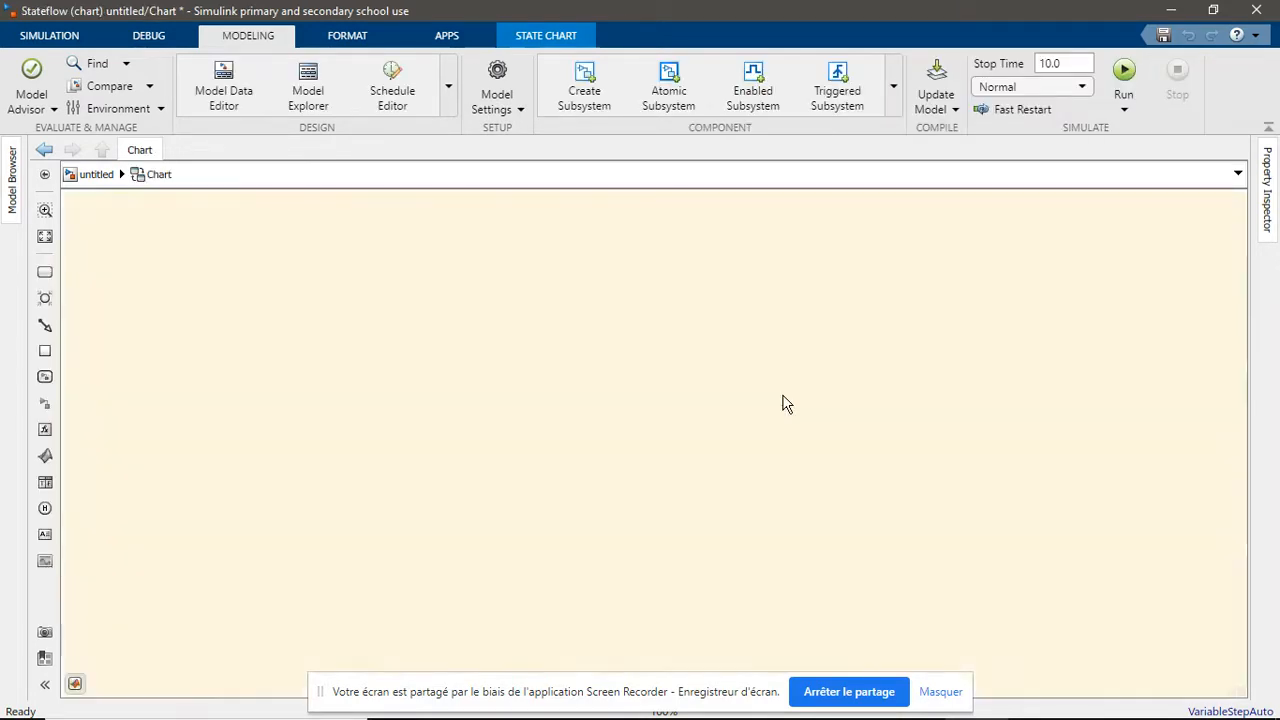
right_click(503, 347)
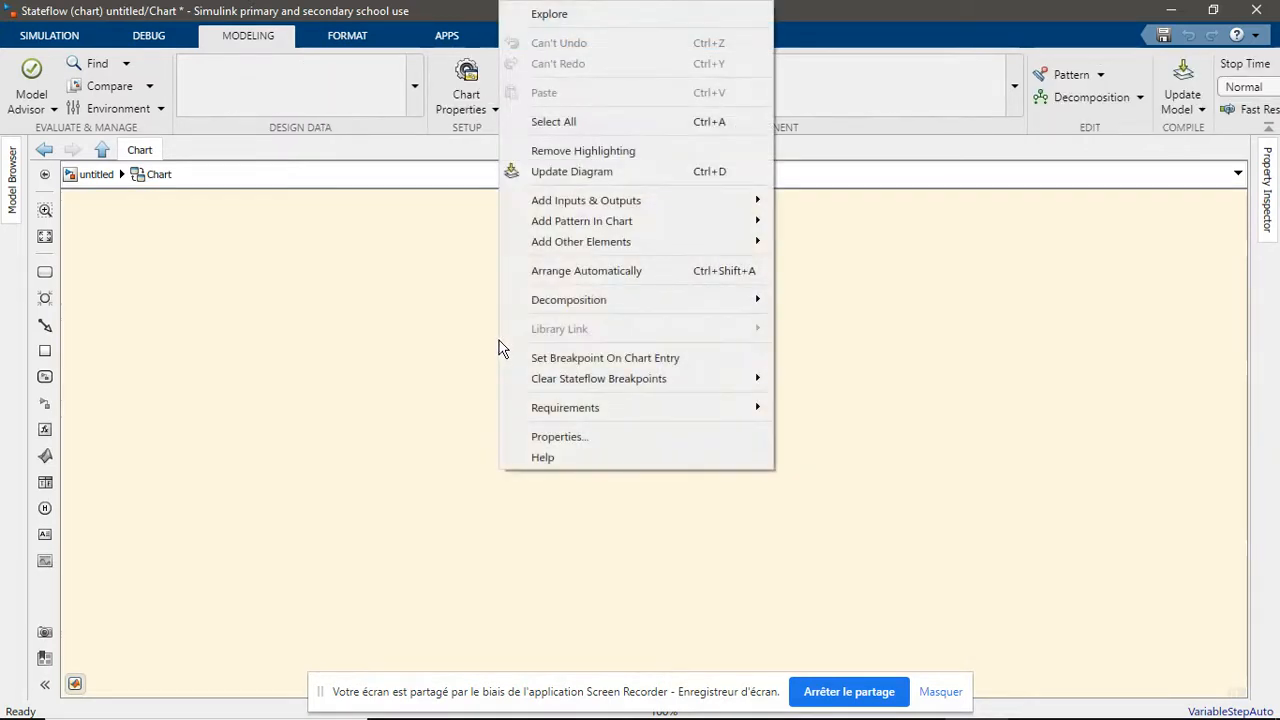
mouse_move(583, 229)
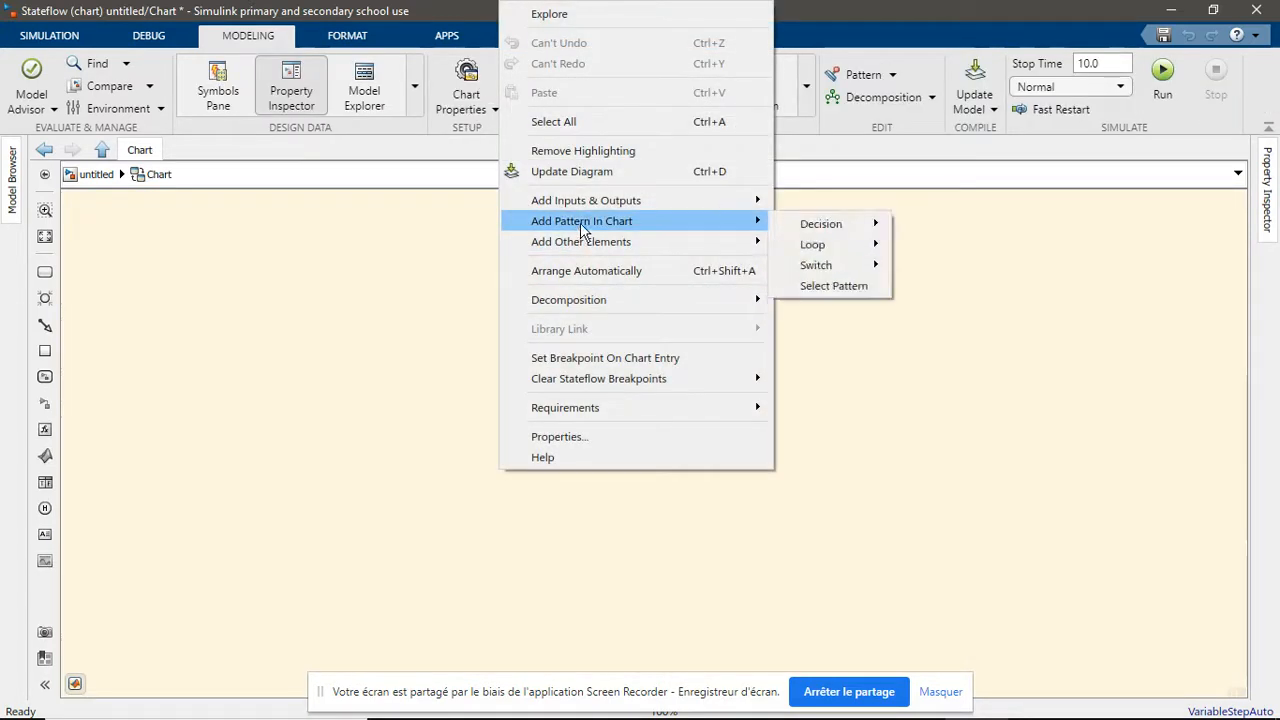
mouse_move(831, 226)
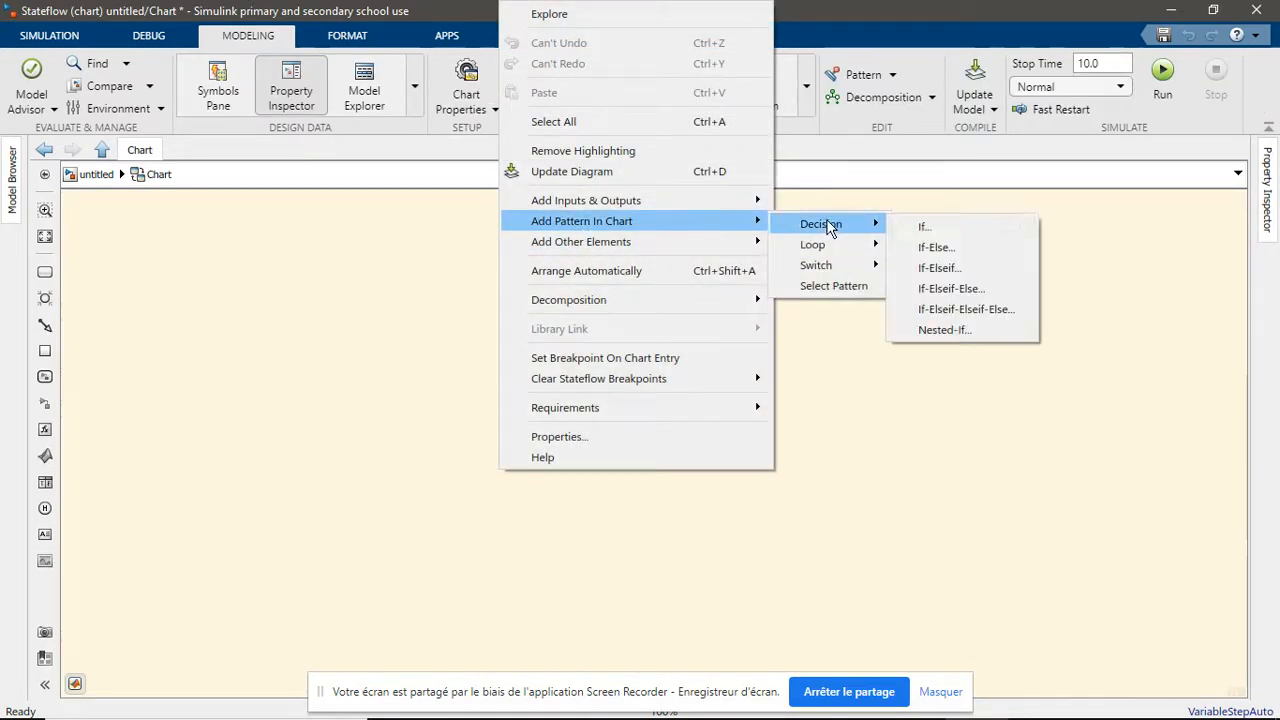
click(928, 228)
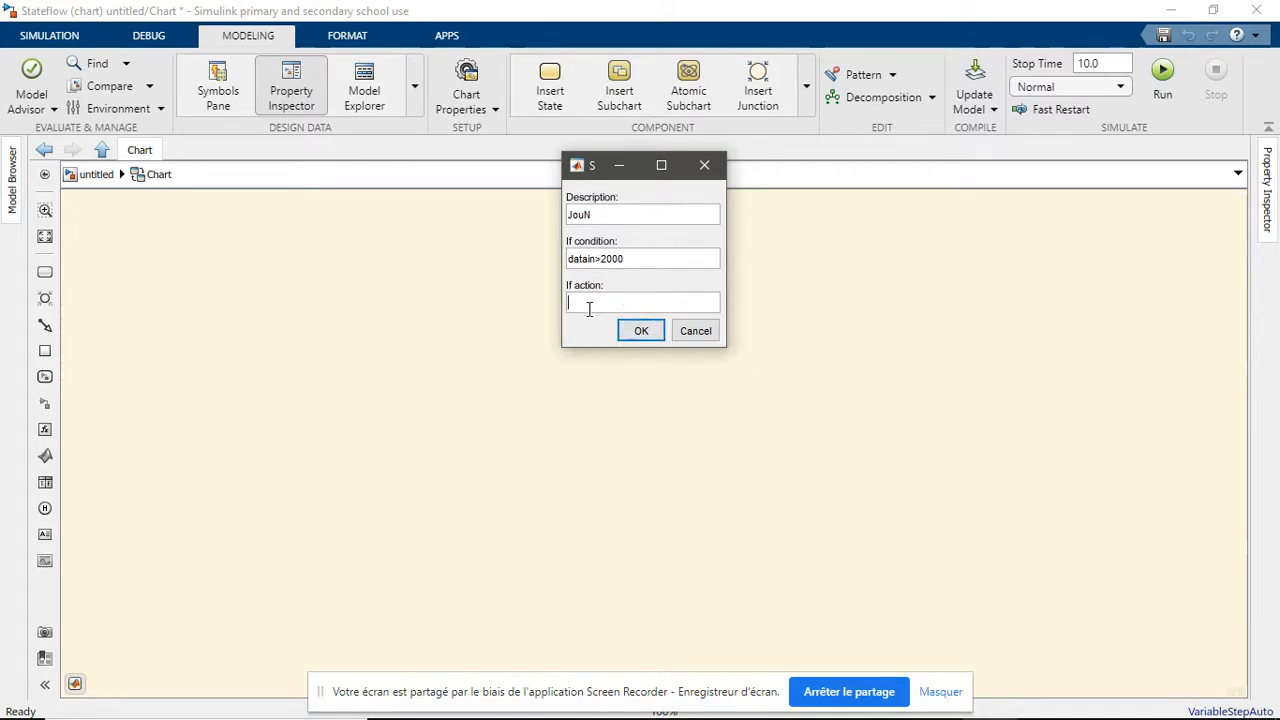
text(ain)
click(639, 332)
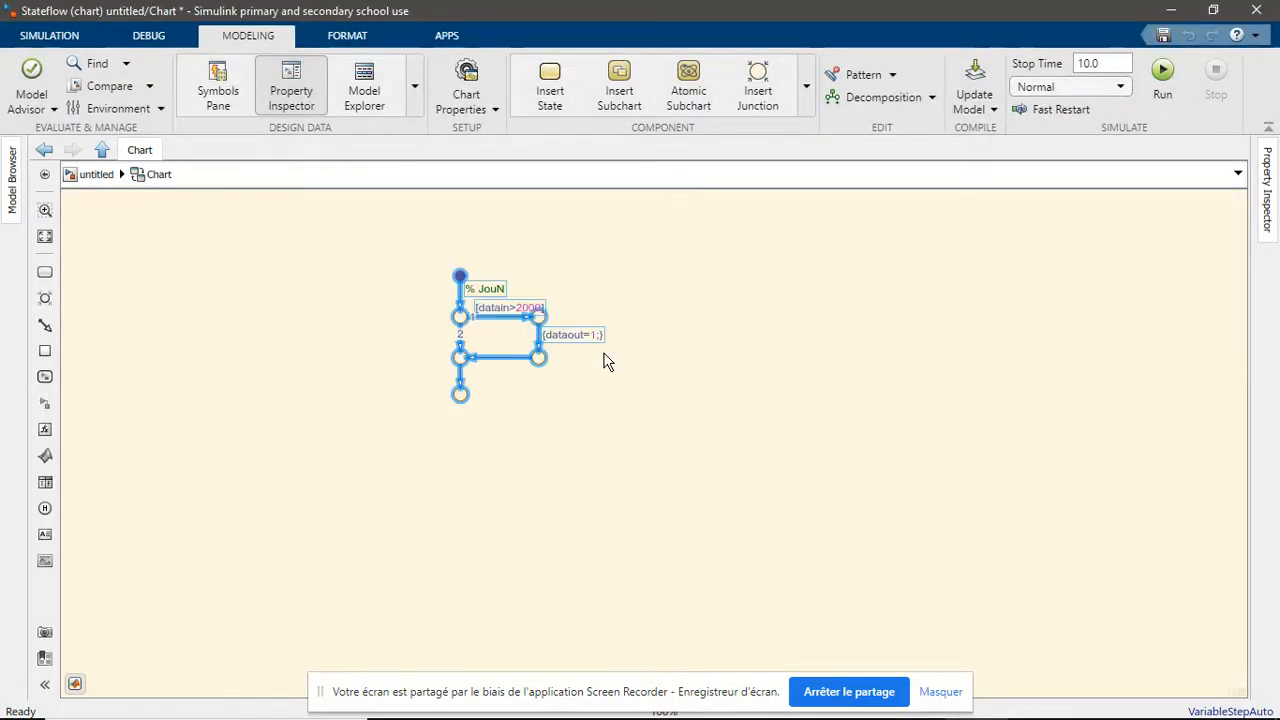
scroll(535, 367, up, 8)
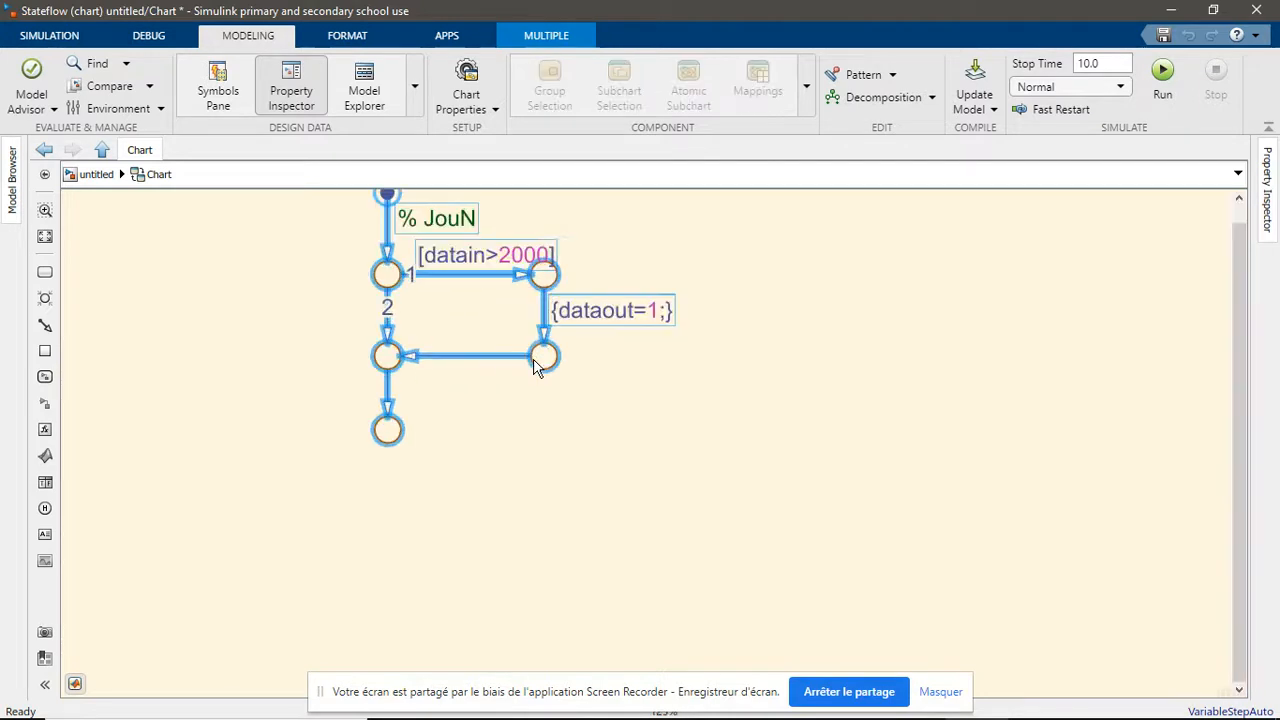
Add the action dataout=0; to transition 2 of the decision pattern and return to the top-level model
scroll(704, 515, down, 2)
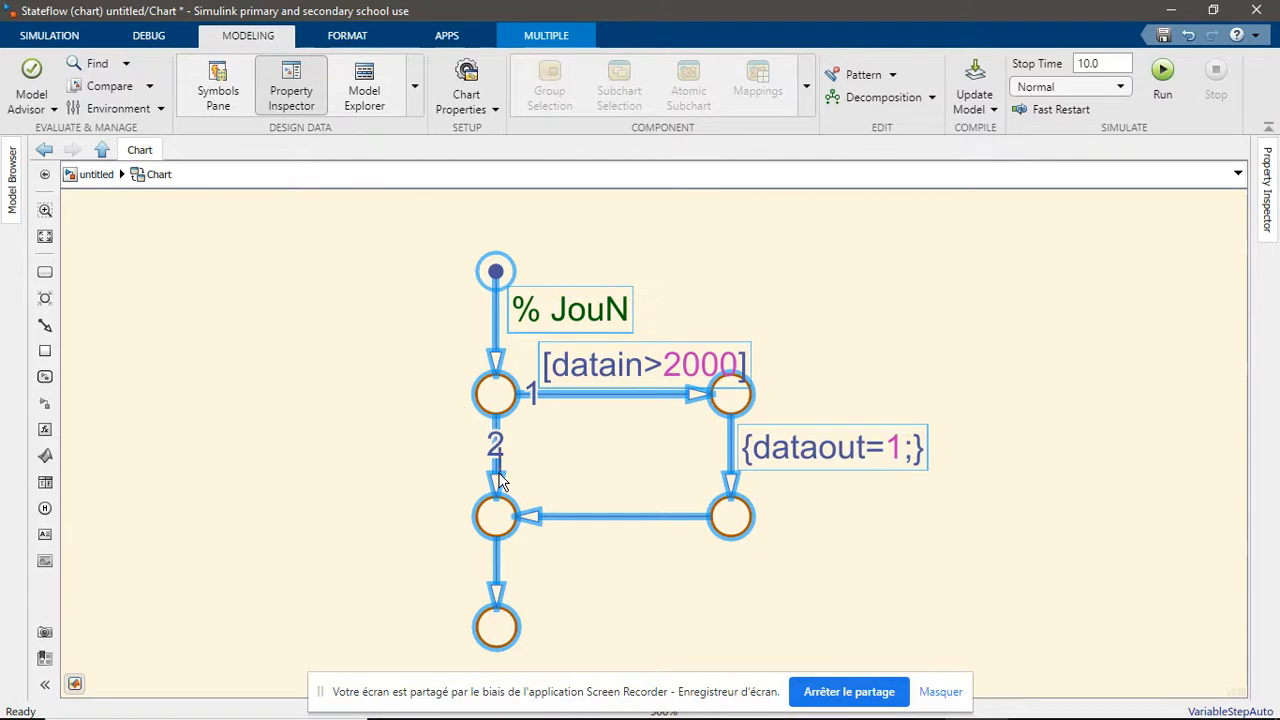
mouse_move(497, 445)
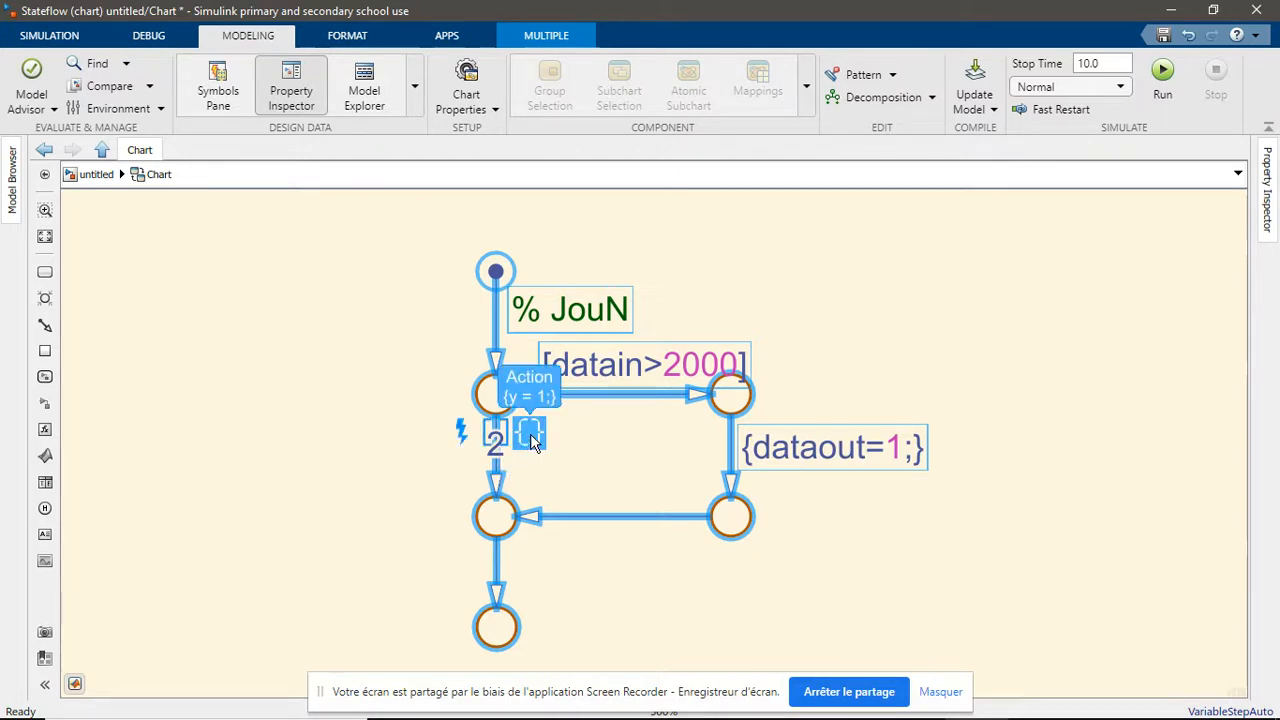
click(531, 436)
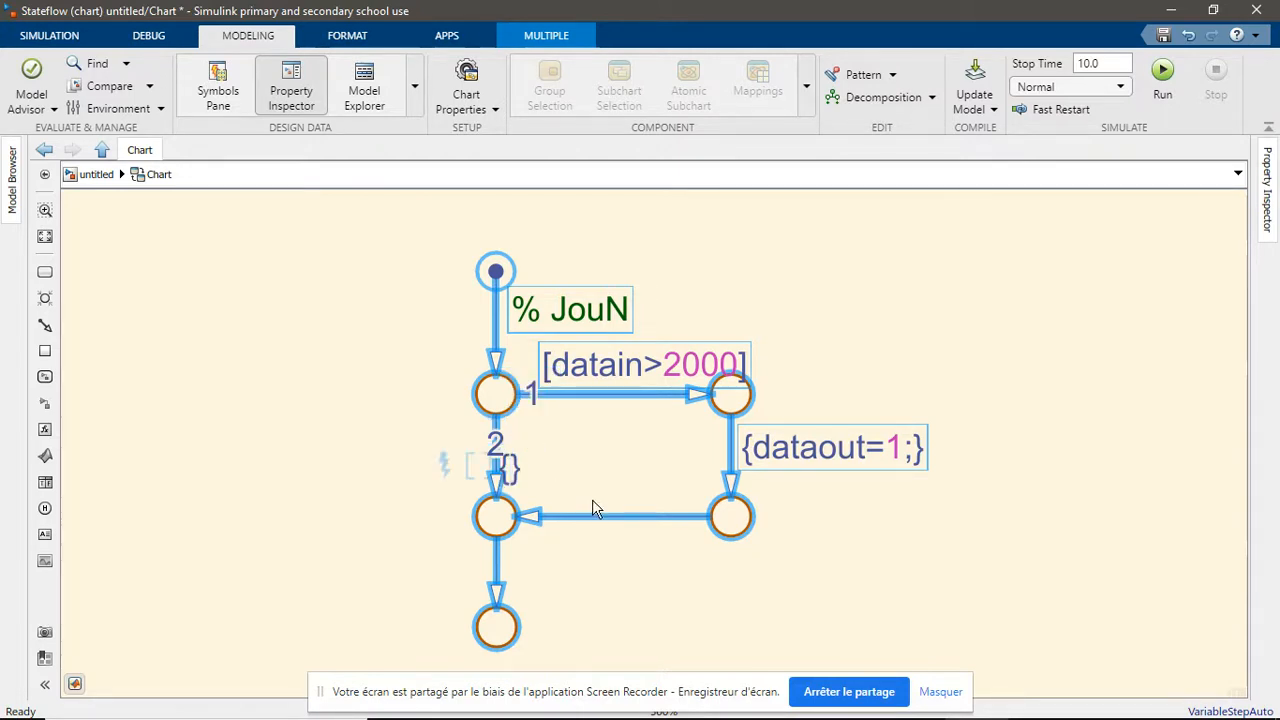
text(dataout=0)
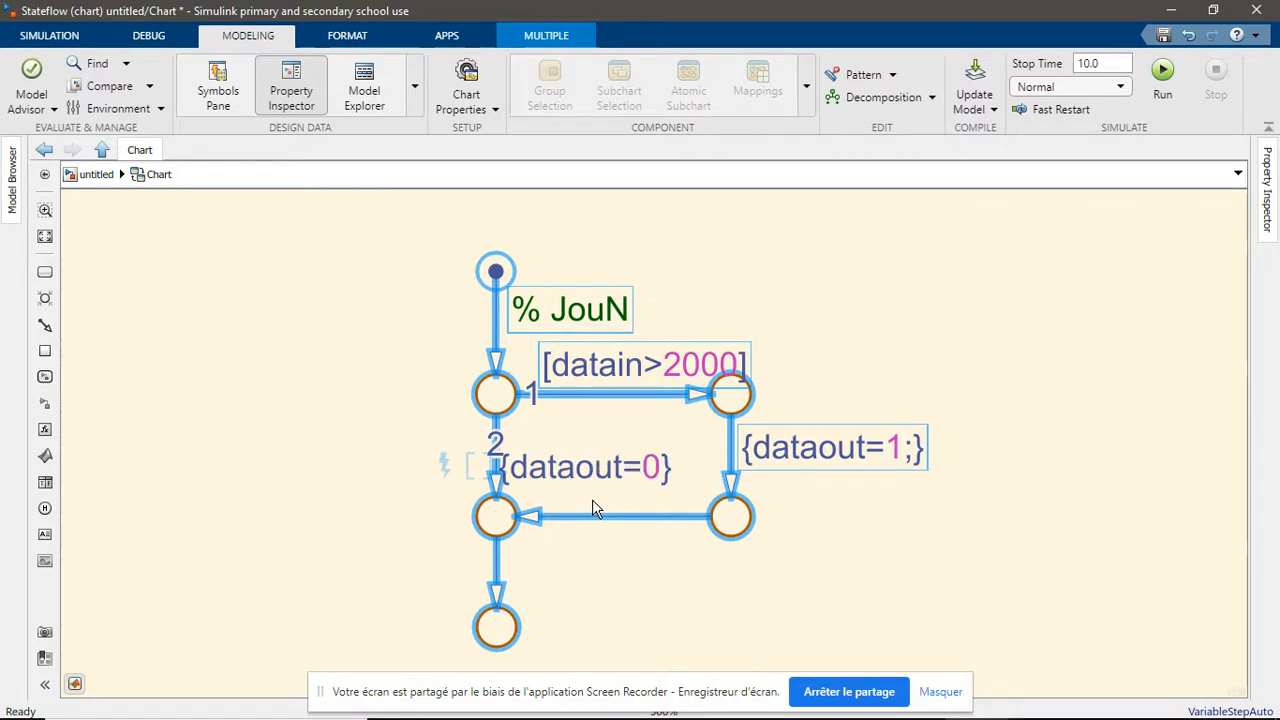
text(;)
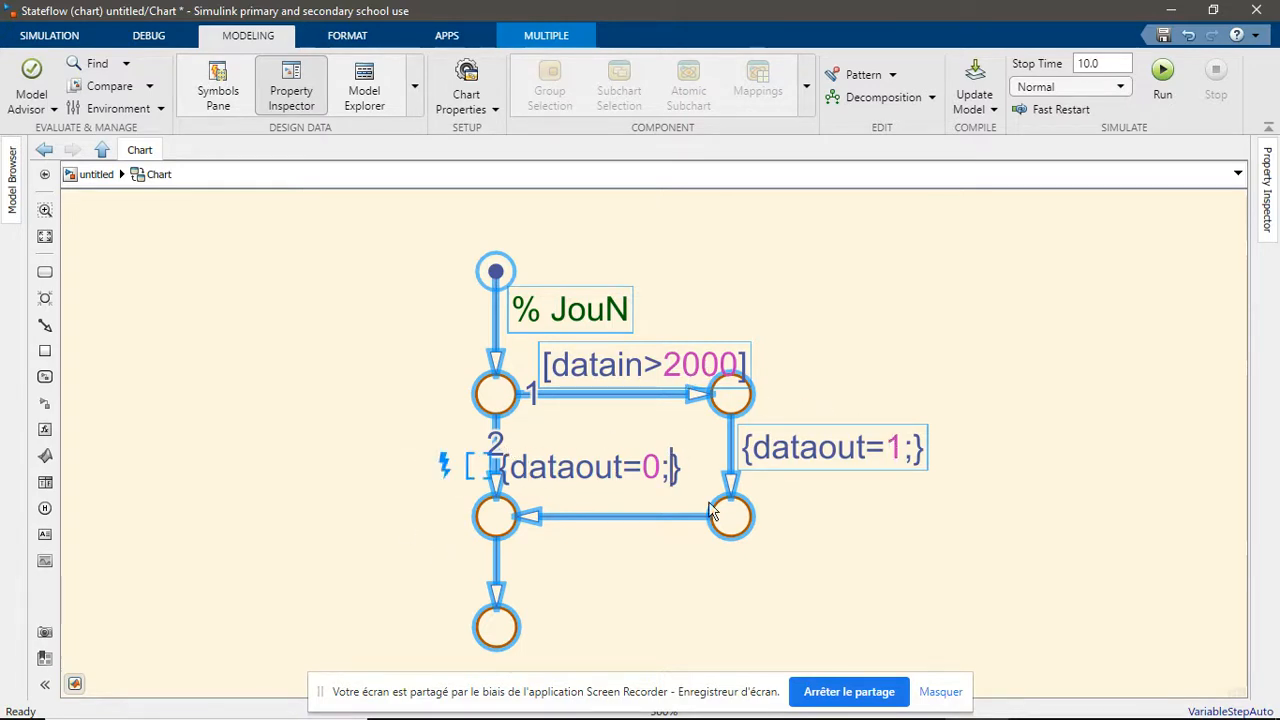
click(890, 545)
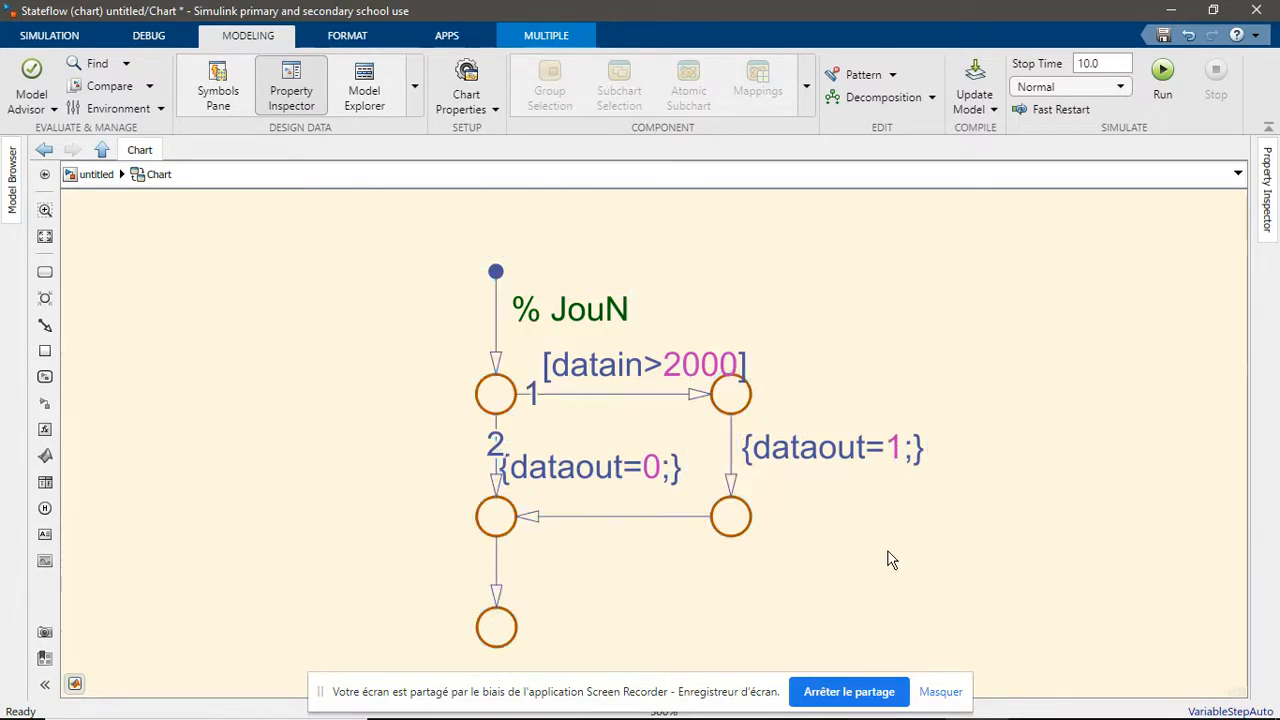
click(102, 150)
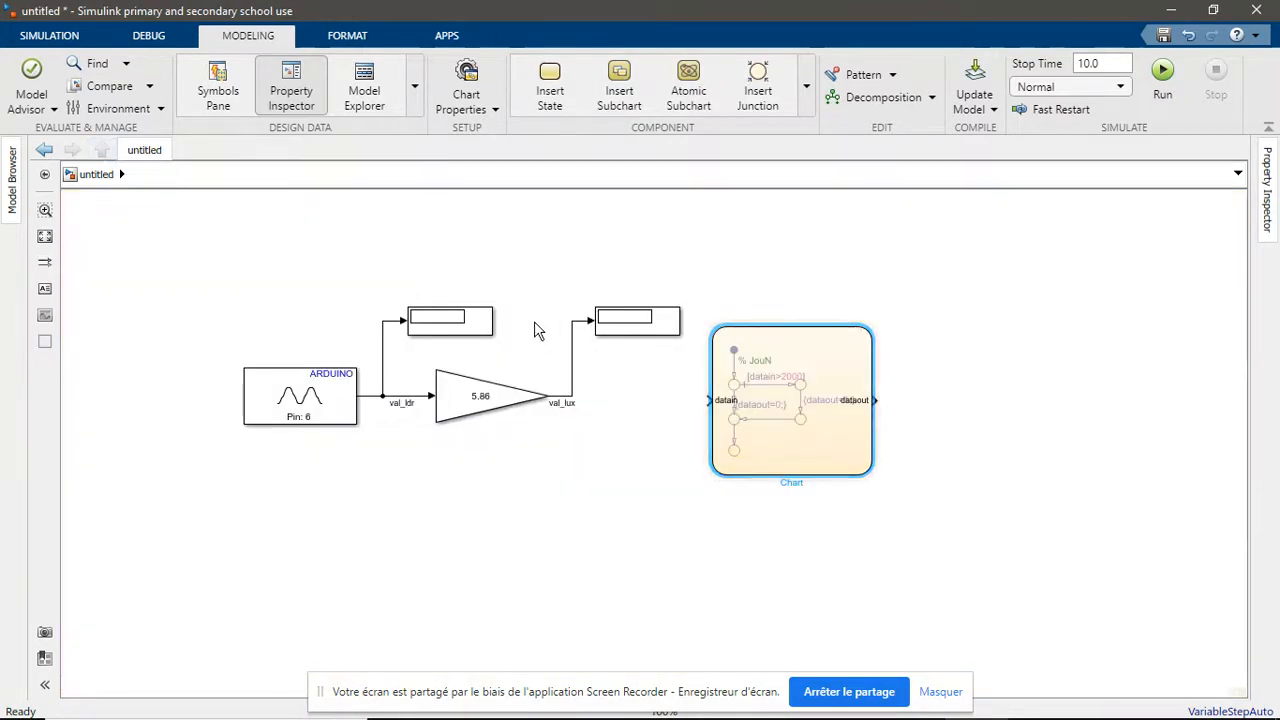
Connect the val_lux signal to the chart's datain input and align the chart so the line runs straight
drag(705, 400, 568, 393)
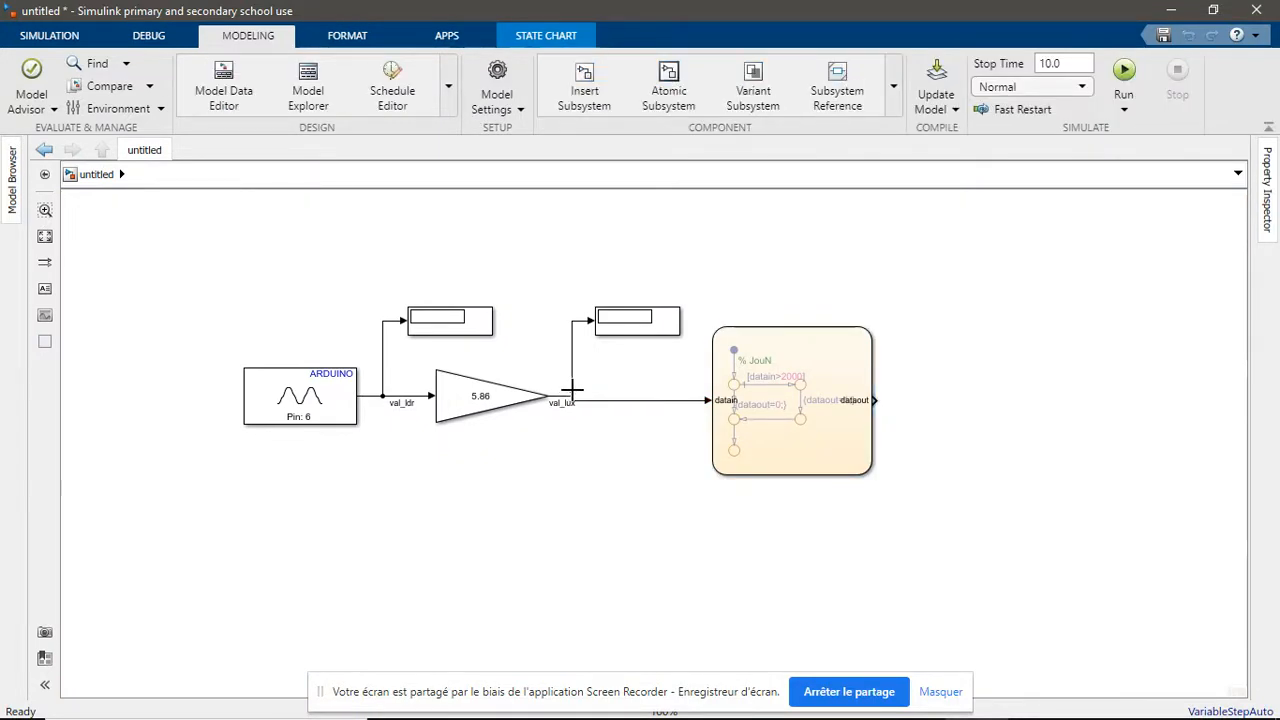
mouse_move(800, 414)
mouse_down()
mouse_move(785, 392)
mouse_move(780, 412)
mouse_up()
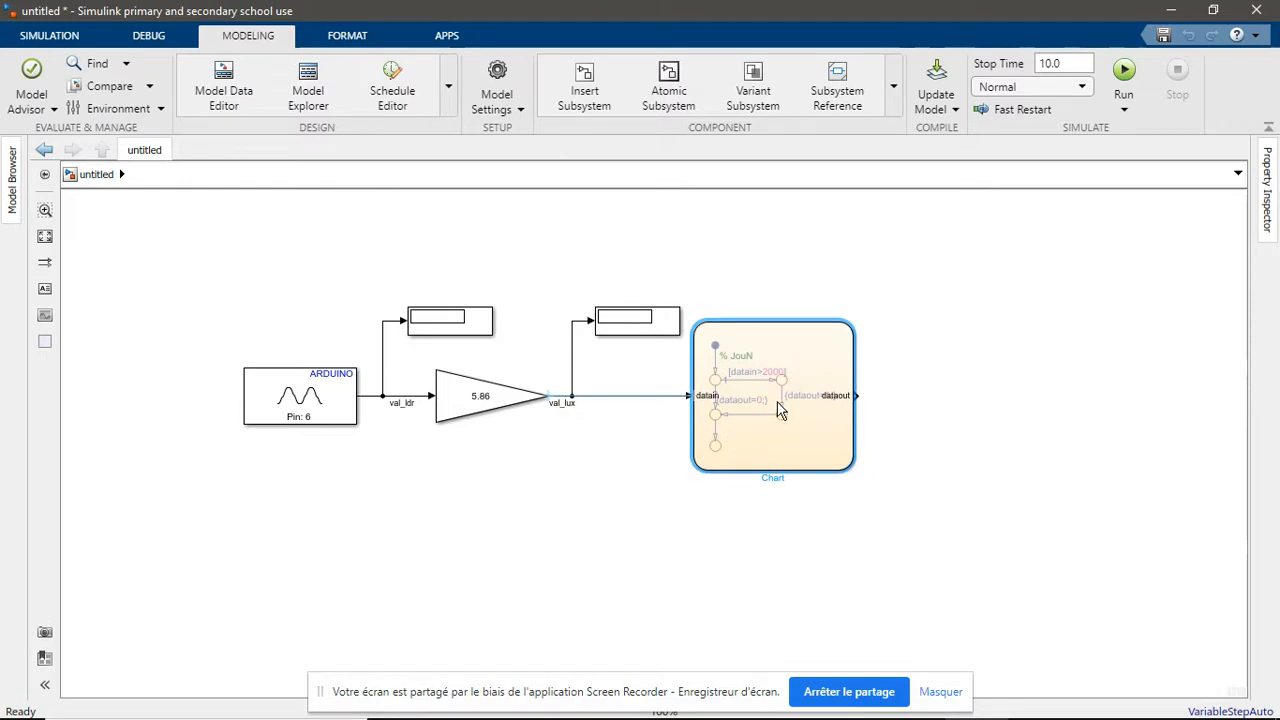
click(628, 476)
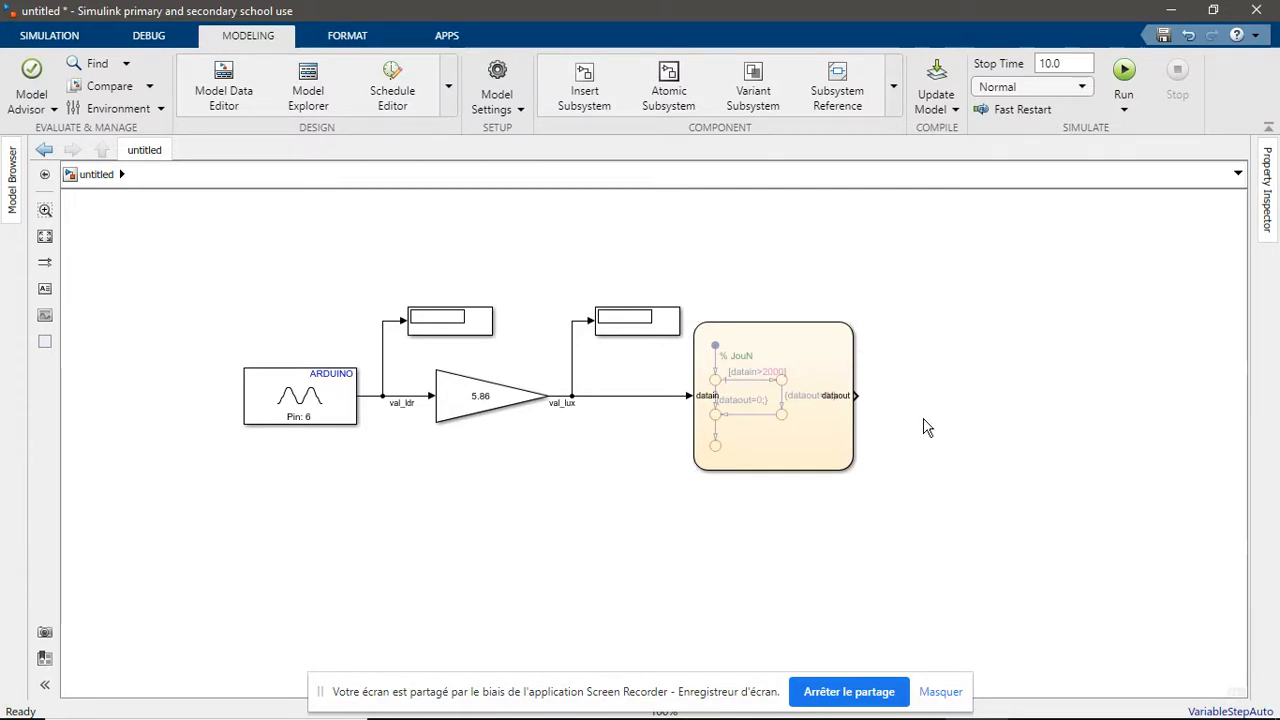
Insert a Simulink Dashboard Lamp block, enlarge it and place it beyond the chart's output side, slightly above the chart
scroll(868, 446, down, 2)
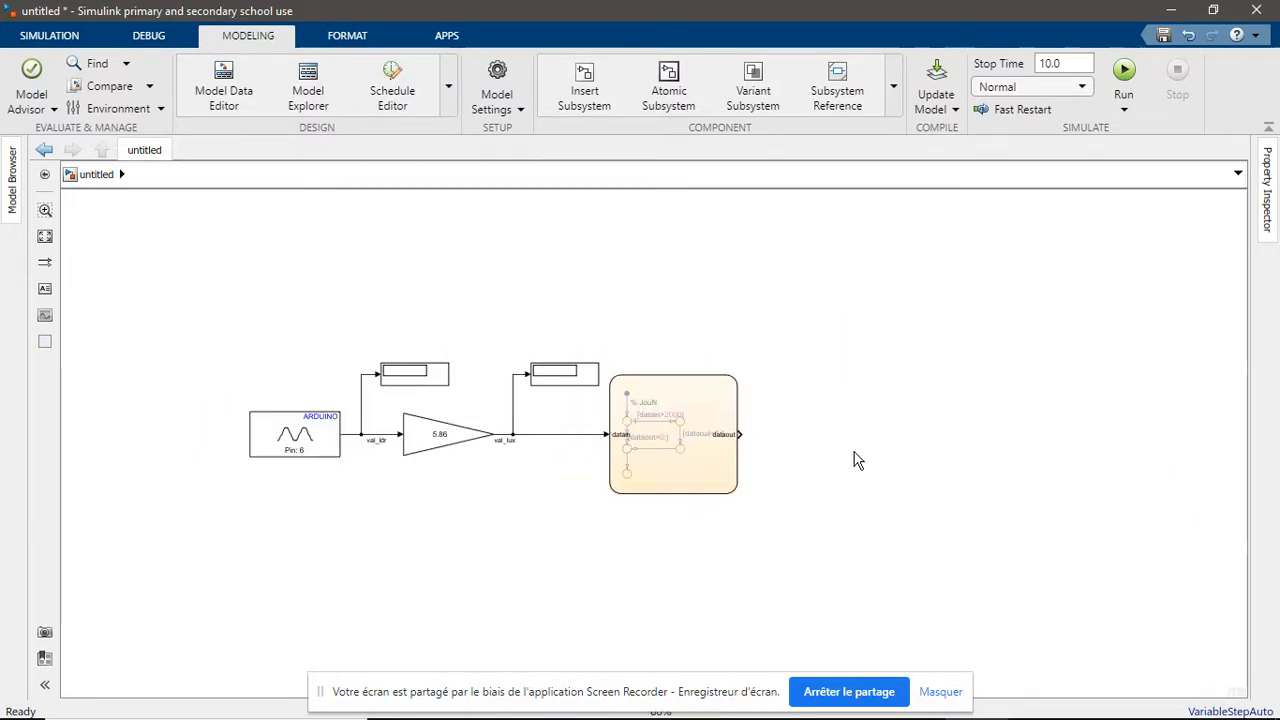
scroll(852, 446, down, 1)
scroll(852, 446, up, 2)
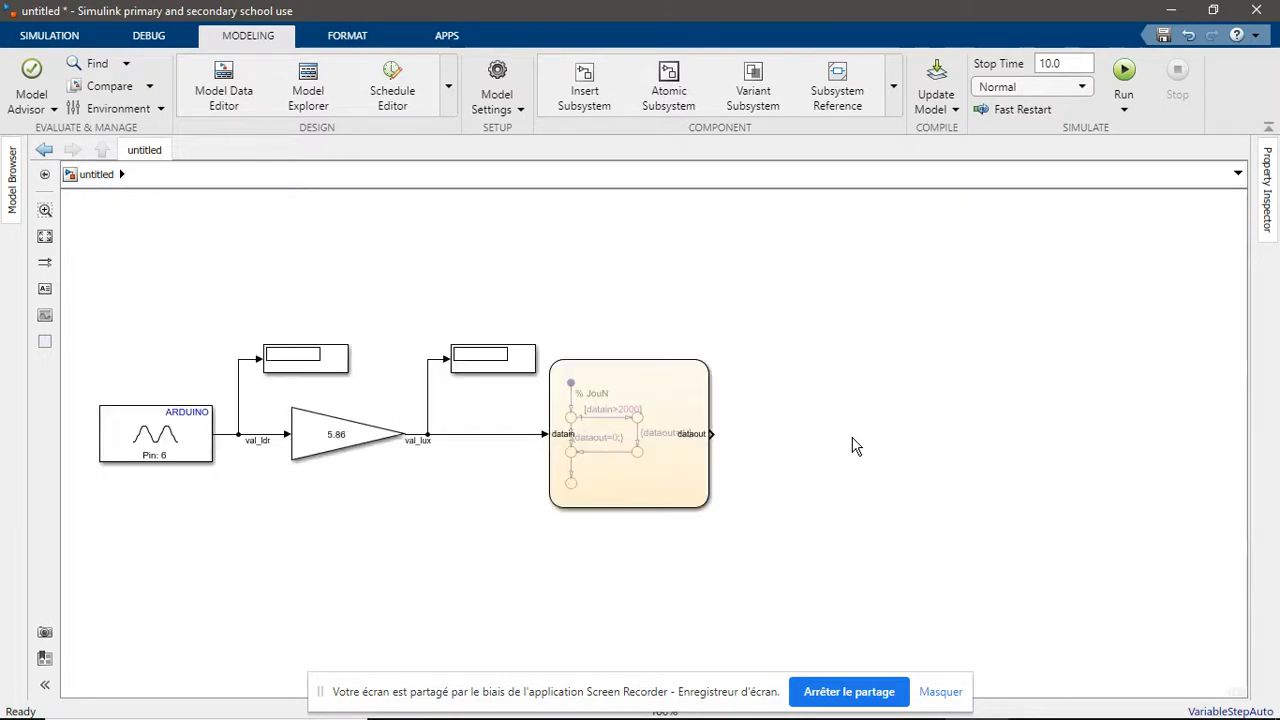
double_click(890, 371)
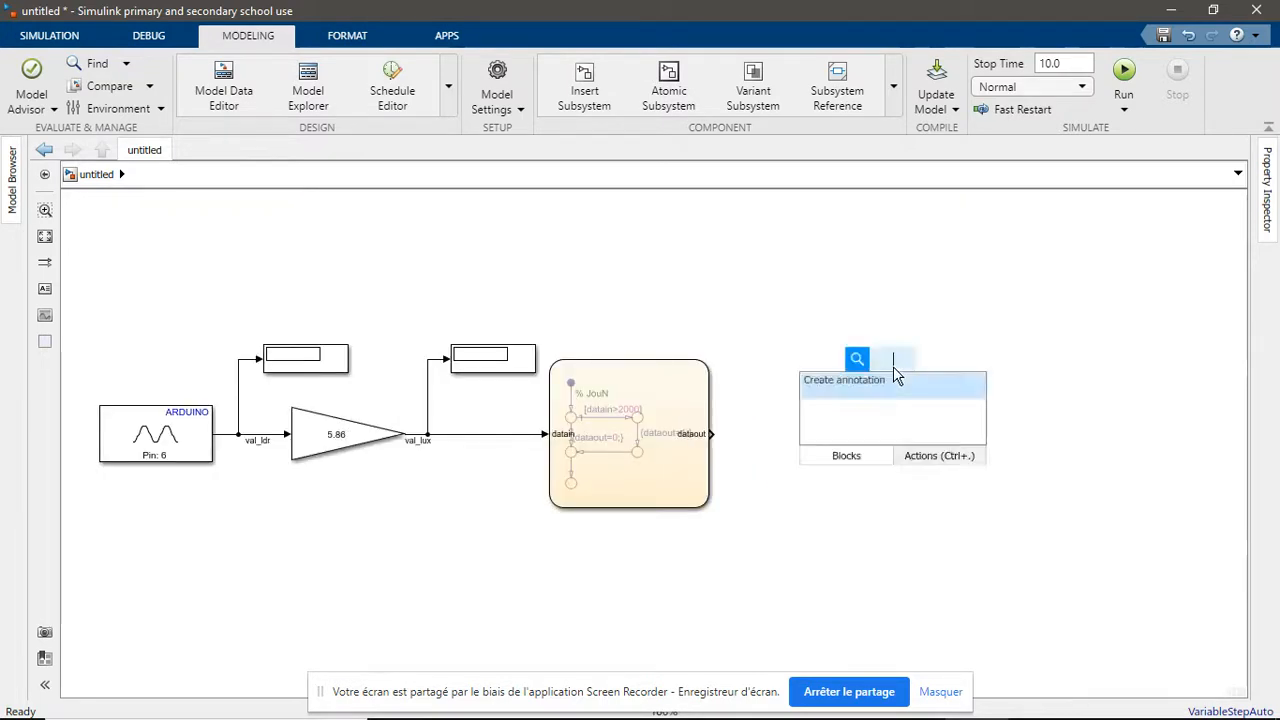
text(lamp)
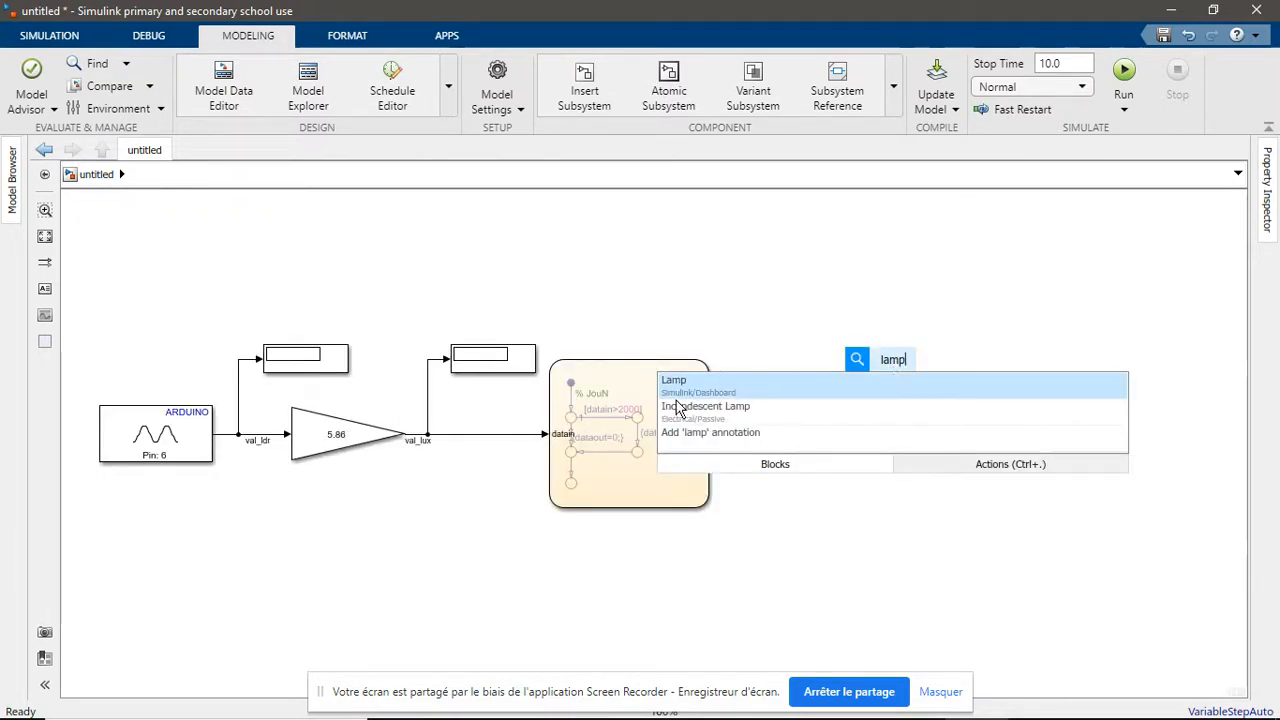
key(Return)
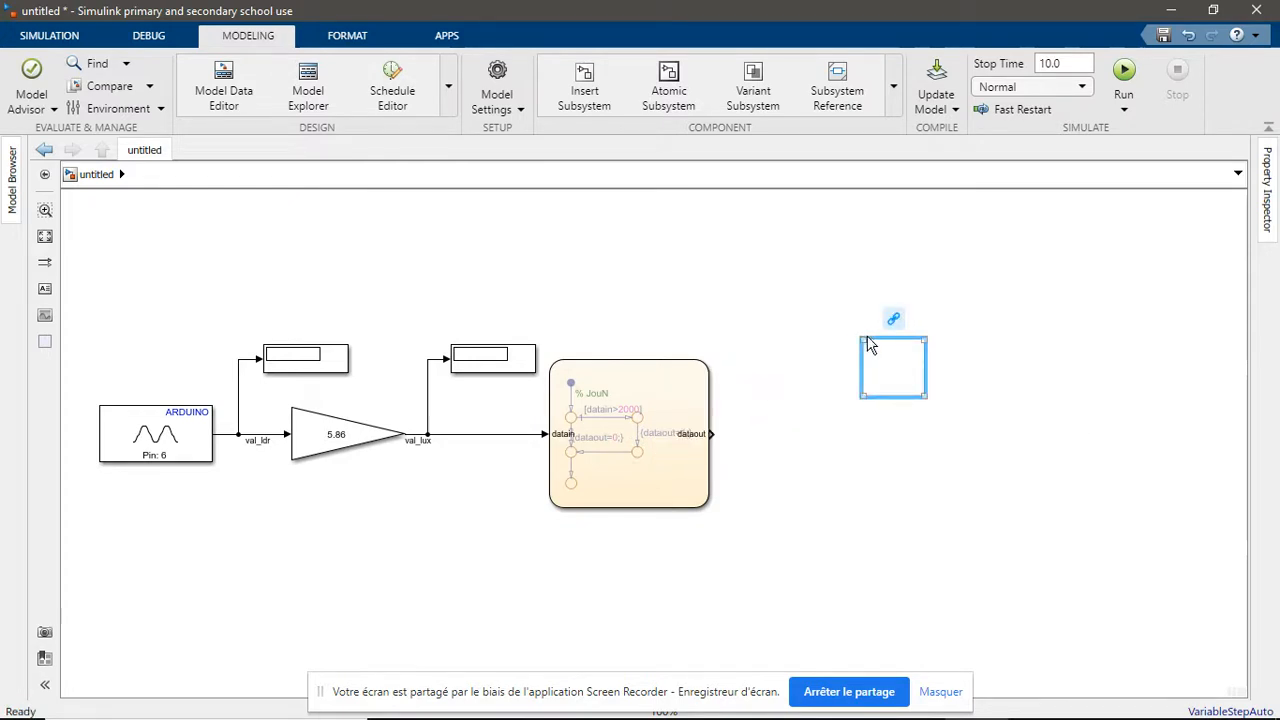
drag(864, 347, 805, 300)
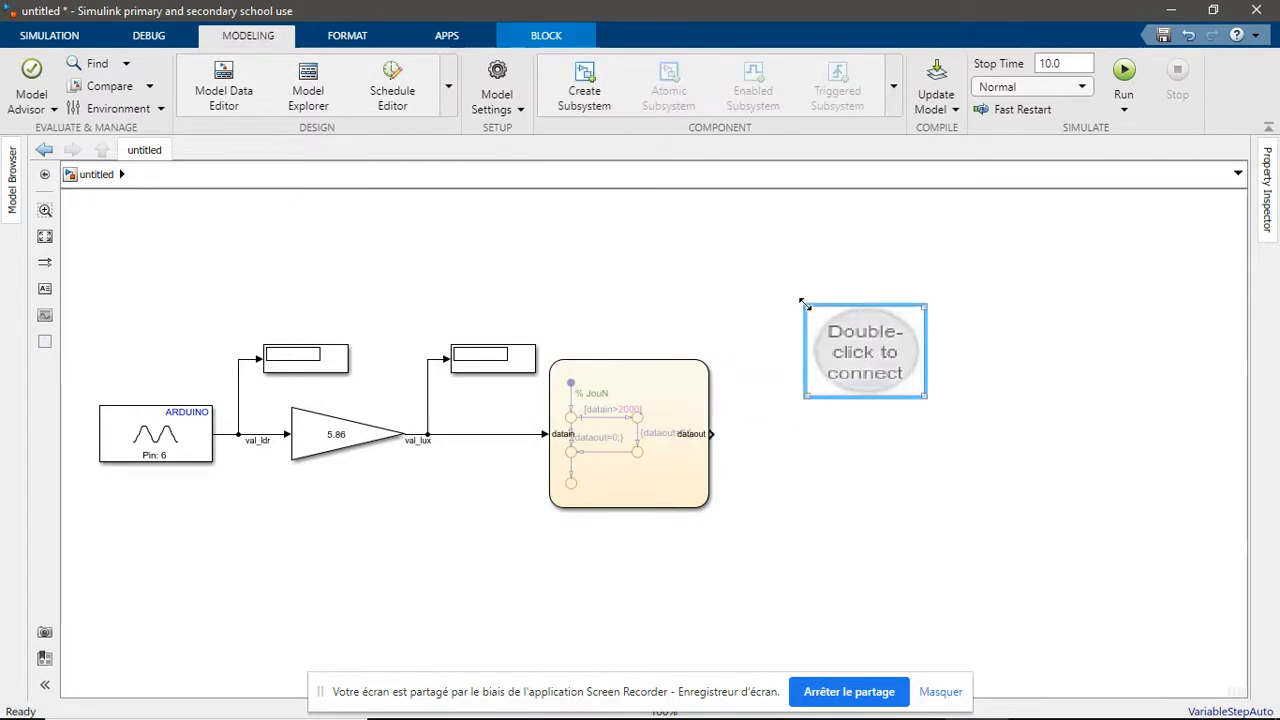
drag(858, 346, 849, 317)
click(774, 476)
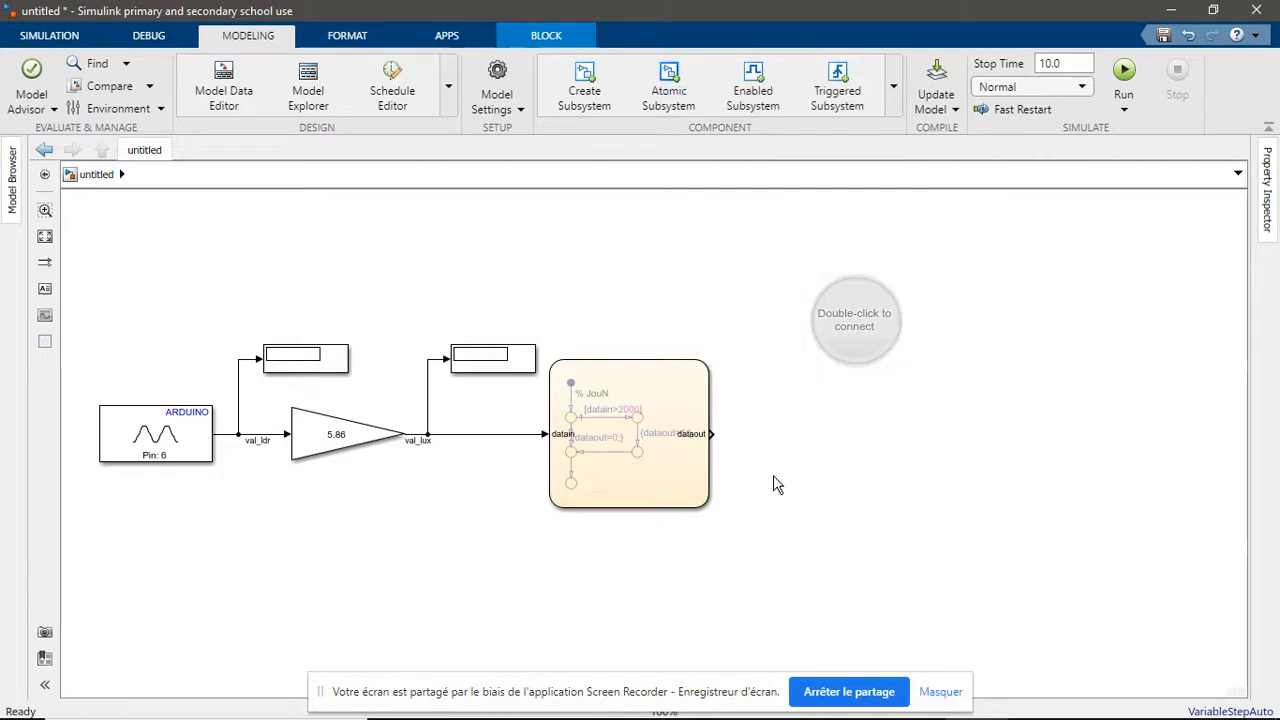
Insert a Display block wired straight to the chart's dataout output and place the Lamp just above it
double_click(815, 455)
text(d)
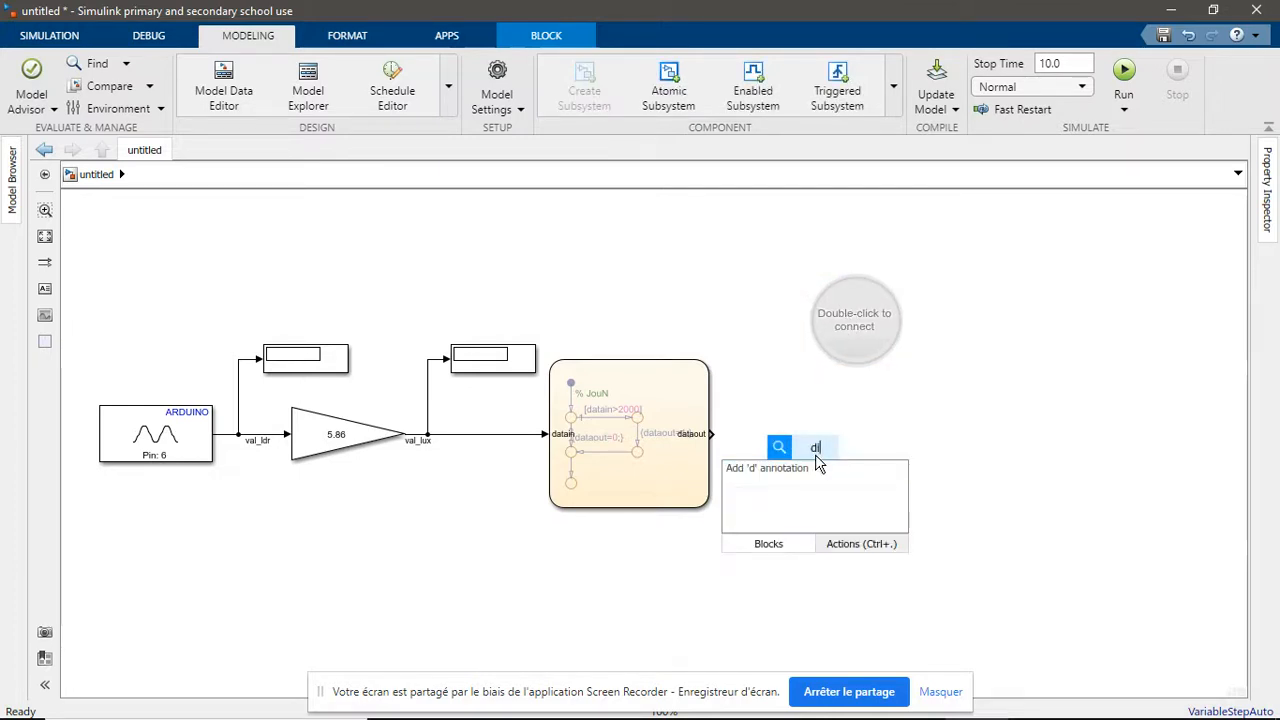
text(isplay)
key(Return)
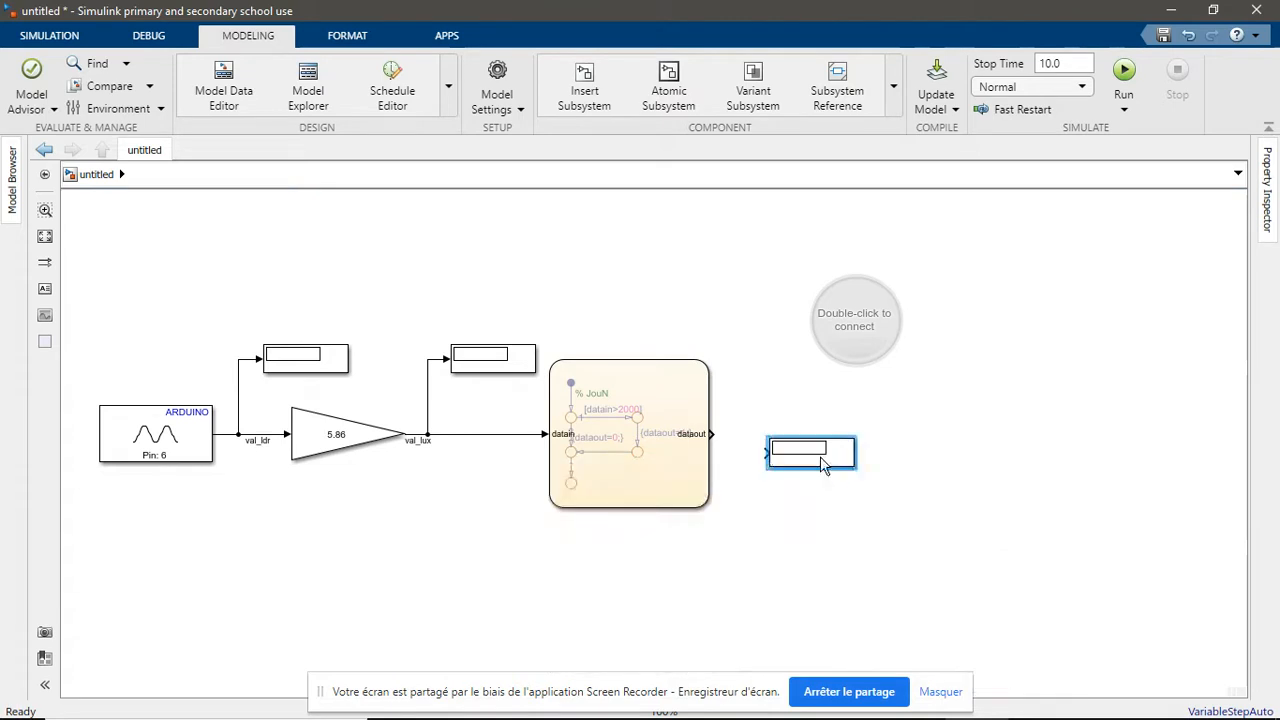
mouse_move(803, 462)
mouse_down()
mouse_move(803, 422)
mouse_move(845, 420)
mouse_move(714, 434)
mouse_up()
click(832, 414)
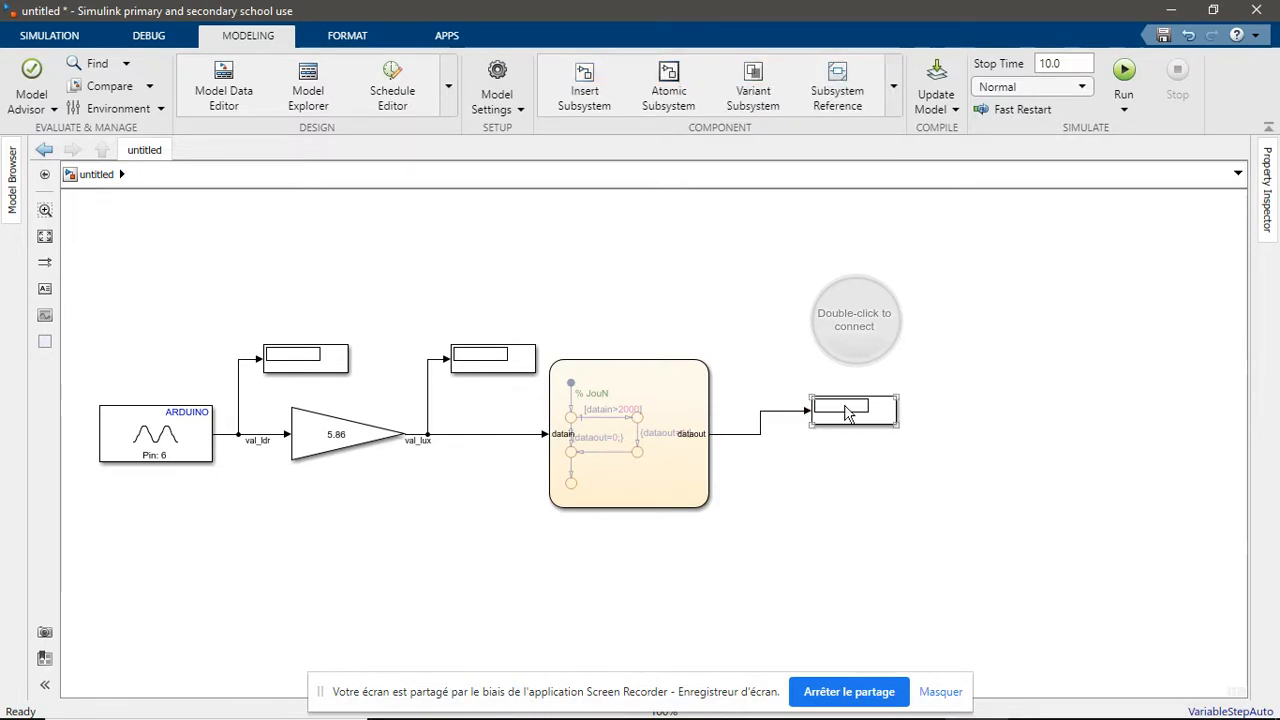
drag(846, 413, 846, 435)
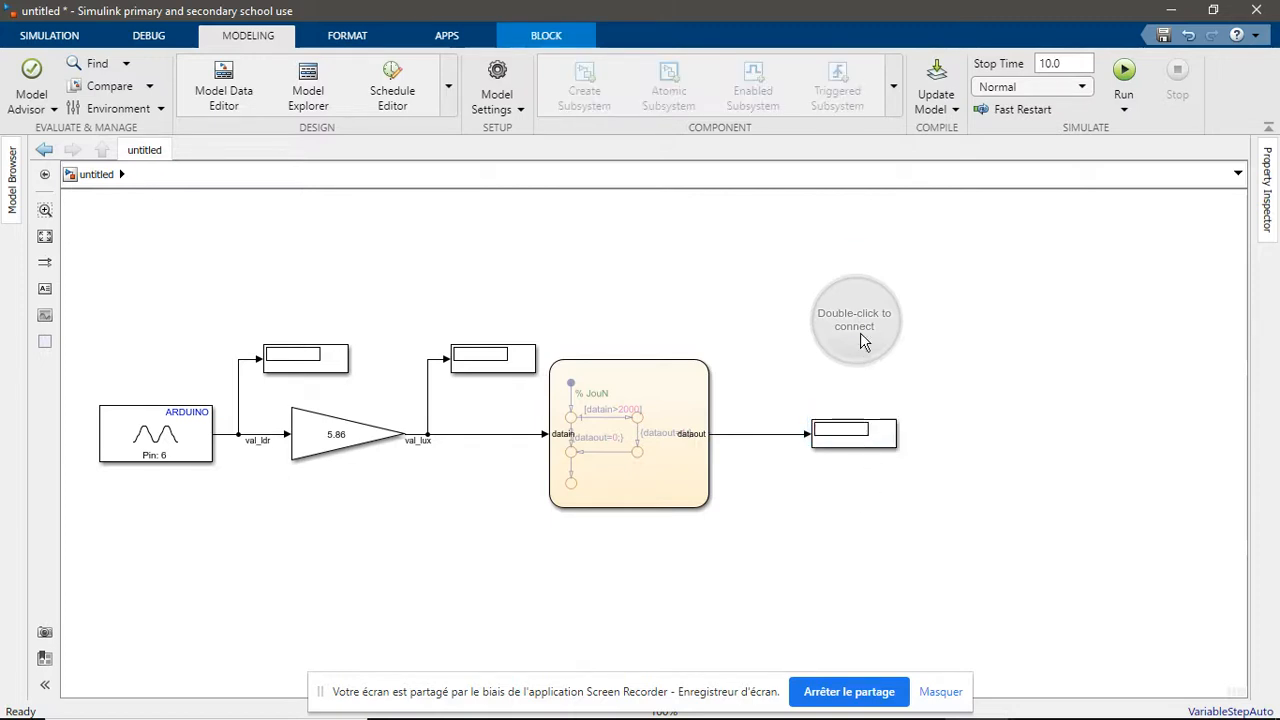
drag(862, 341, 845, 372)
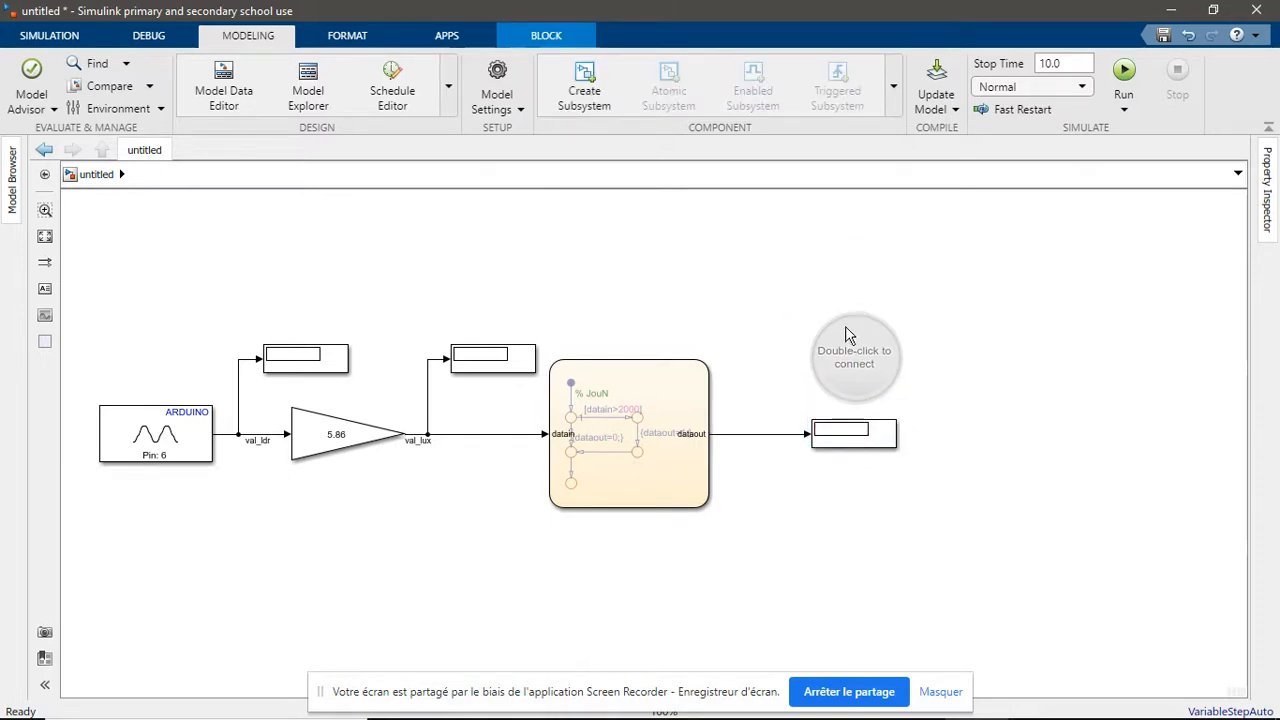
click(841, 324)
click(857, 290)
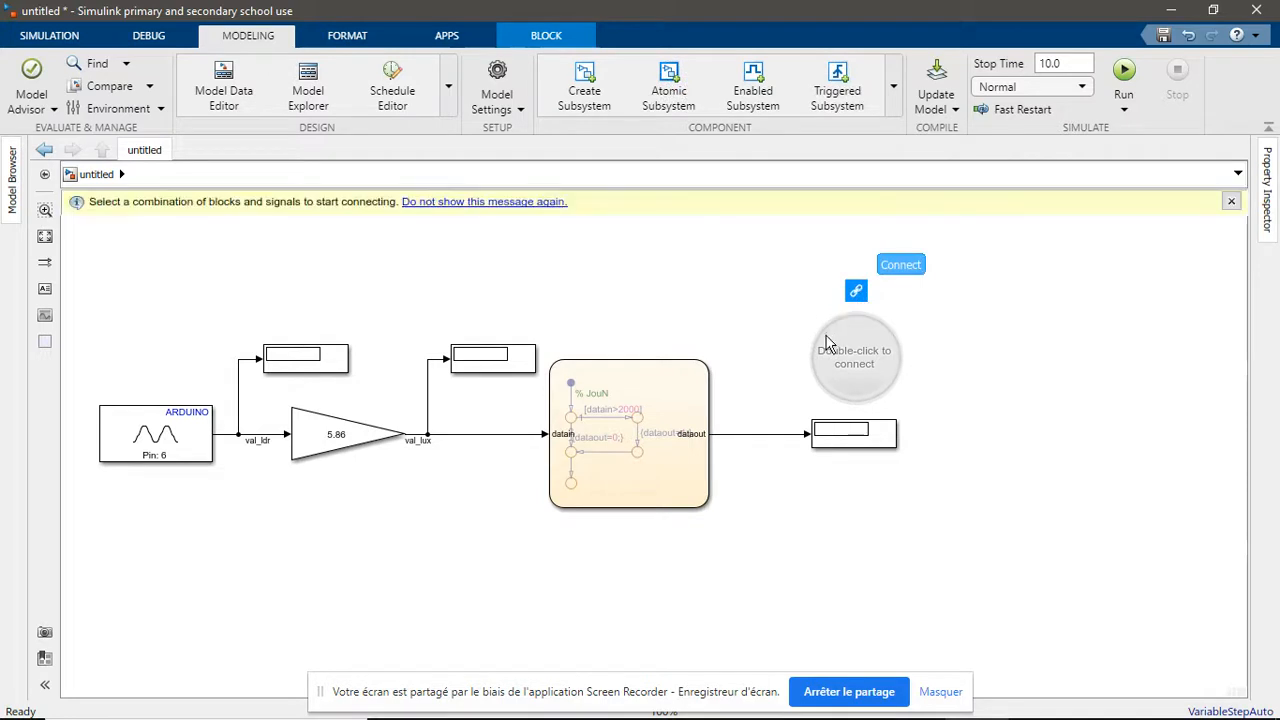
click(835, 440)
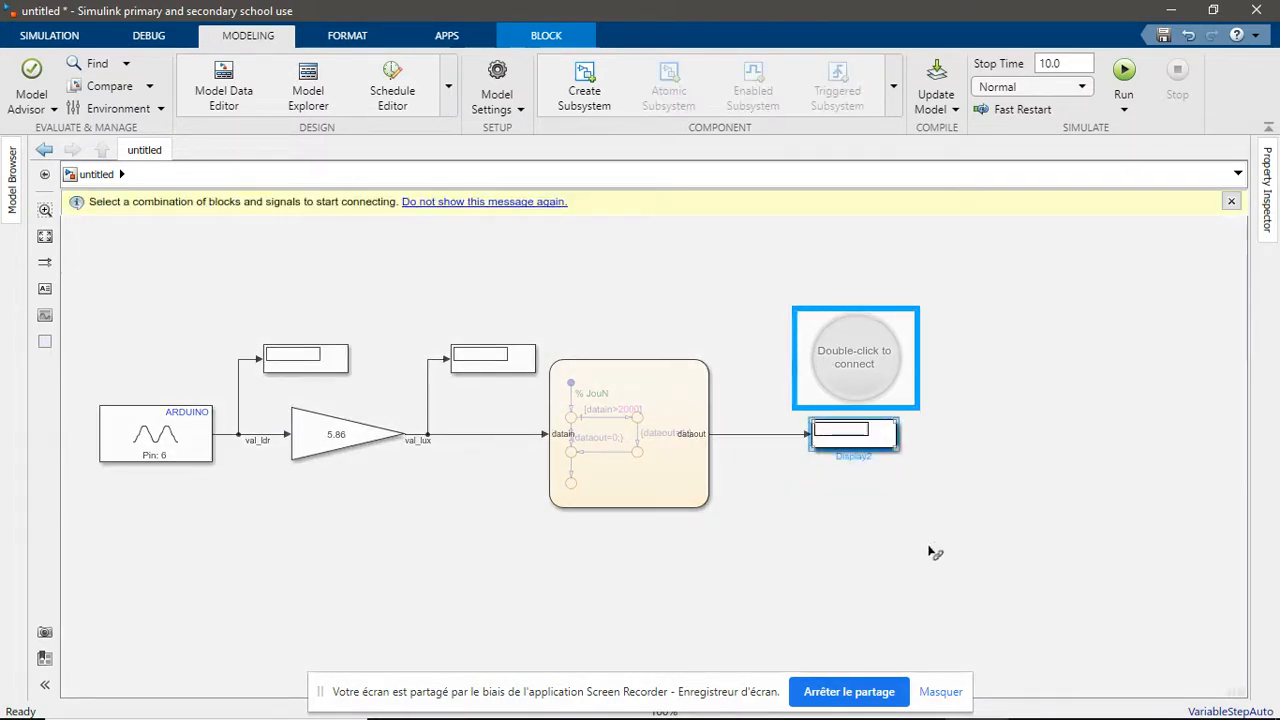
click(885, 434)
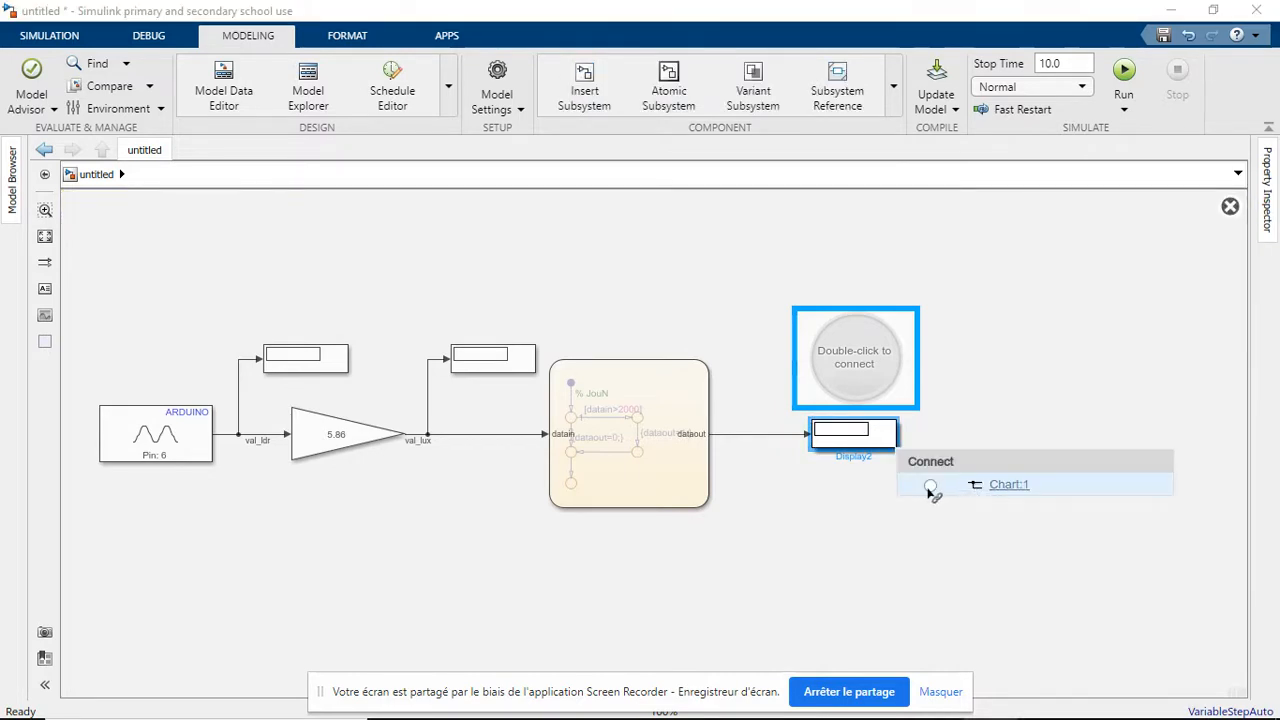
click(838, 467)
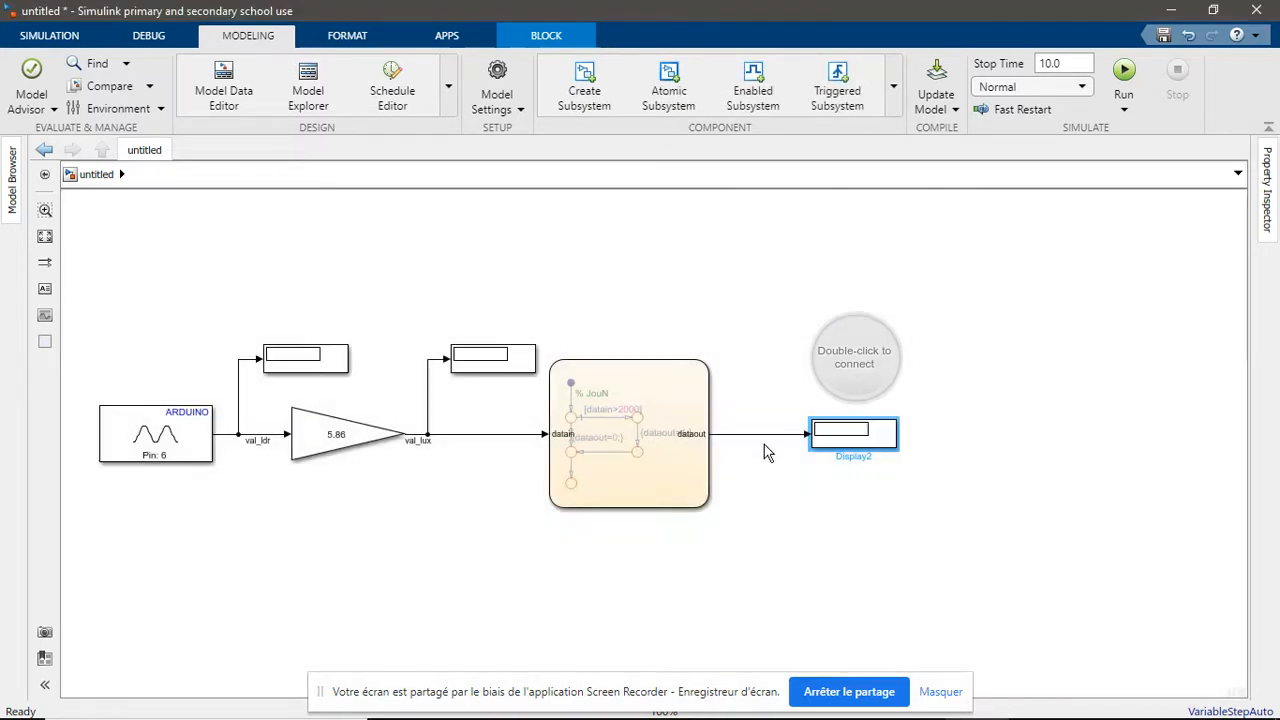
Name the signal between the chart and its Display etatJN and connect the Lamp to that signal
click(762, 435)
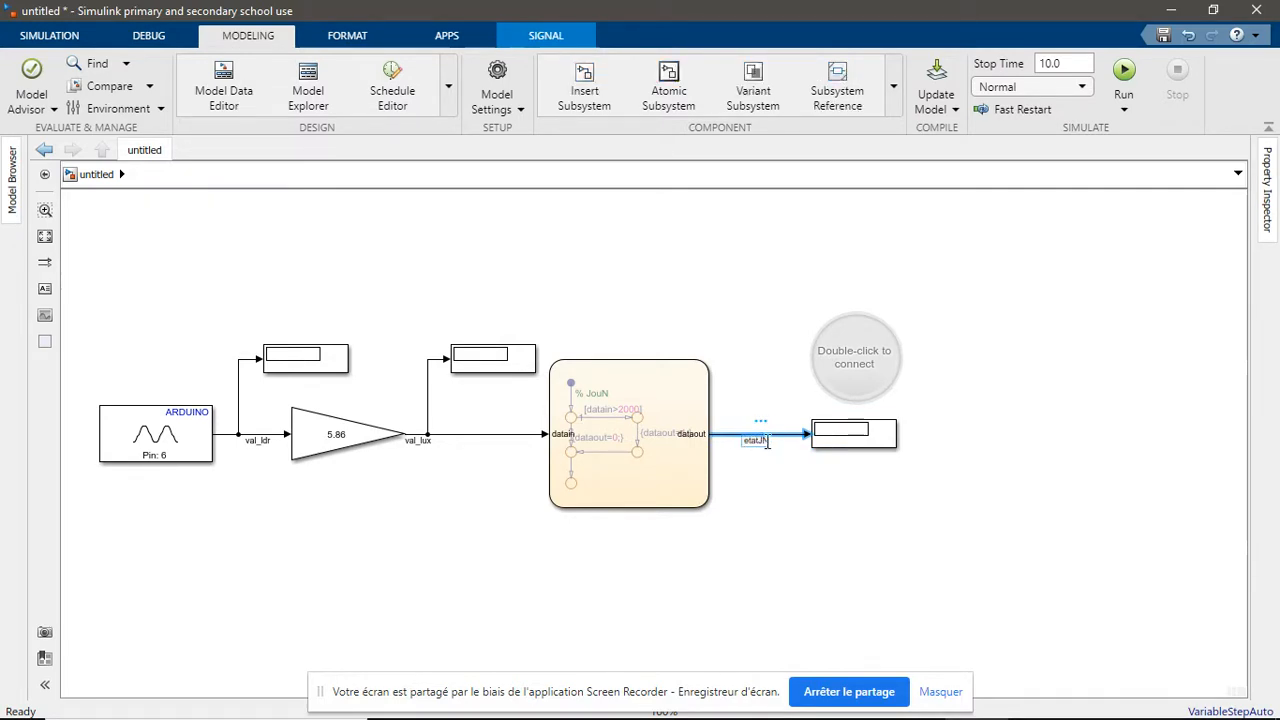
click(814, 530)
click(875, 323)
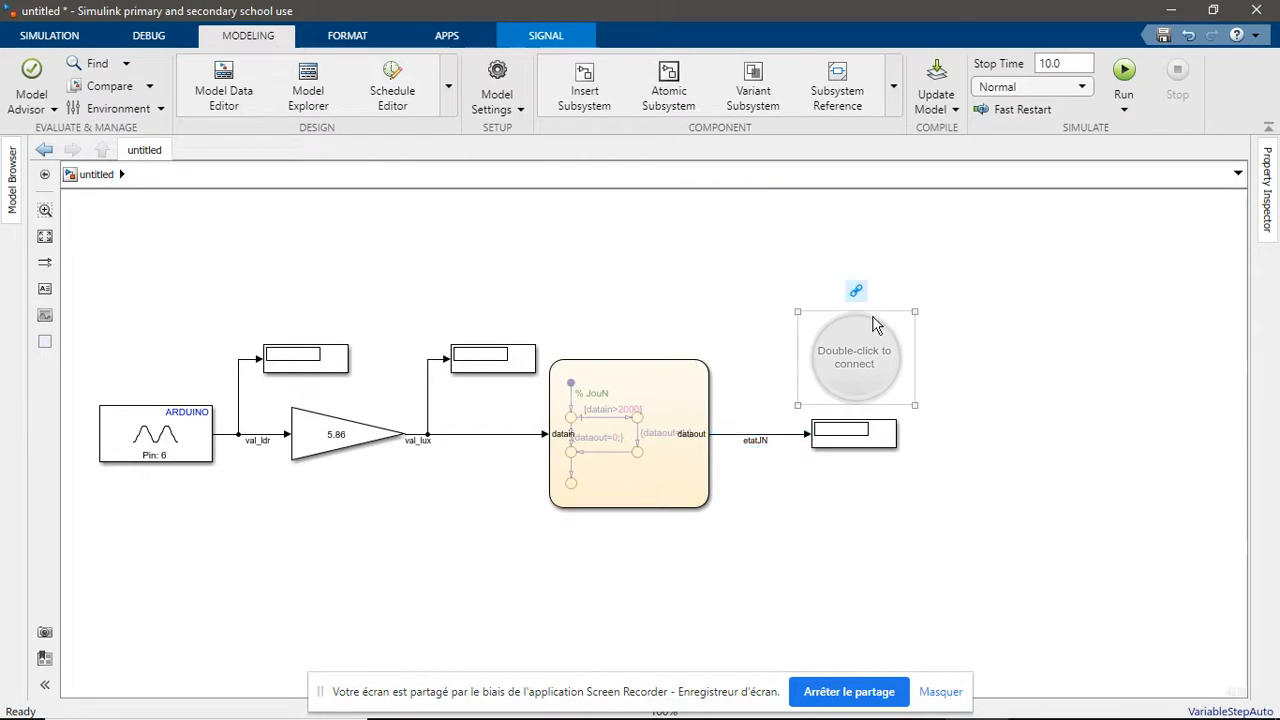
click(856, 290)
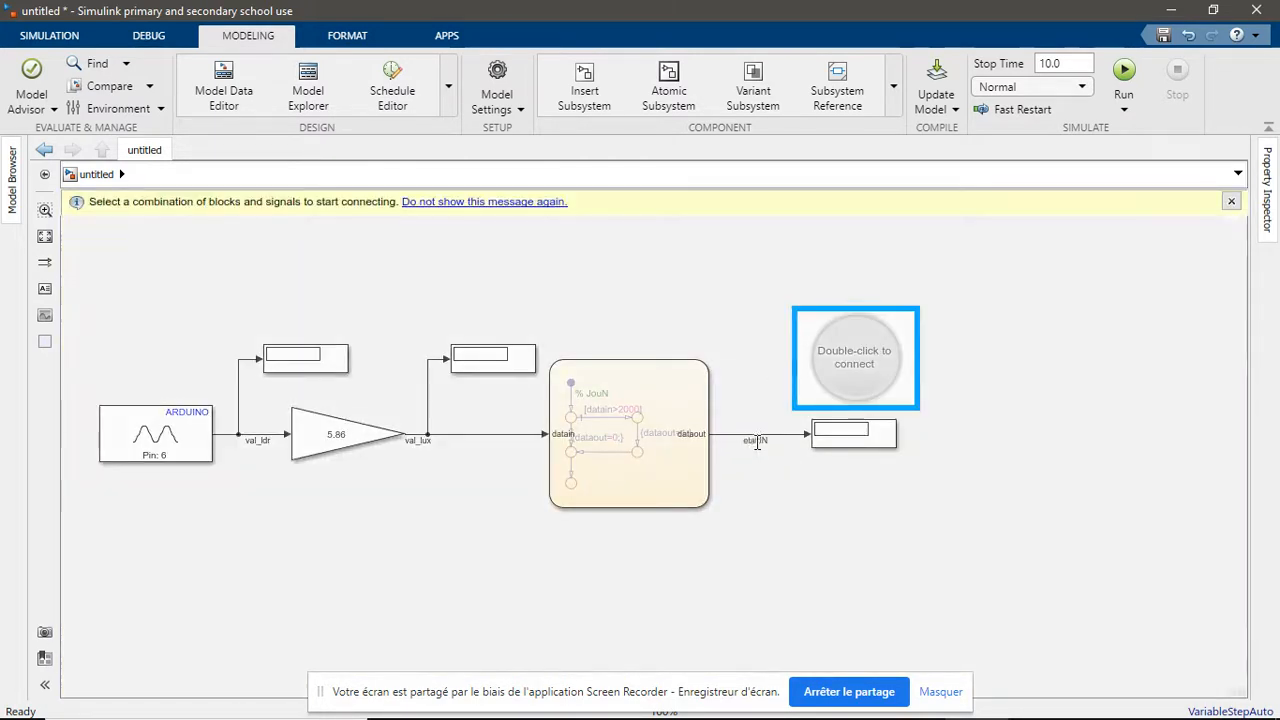
click(757, 441)
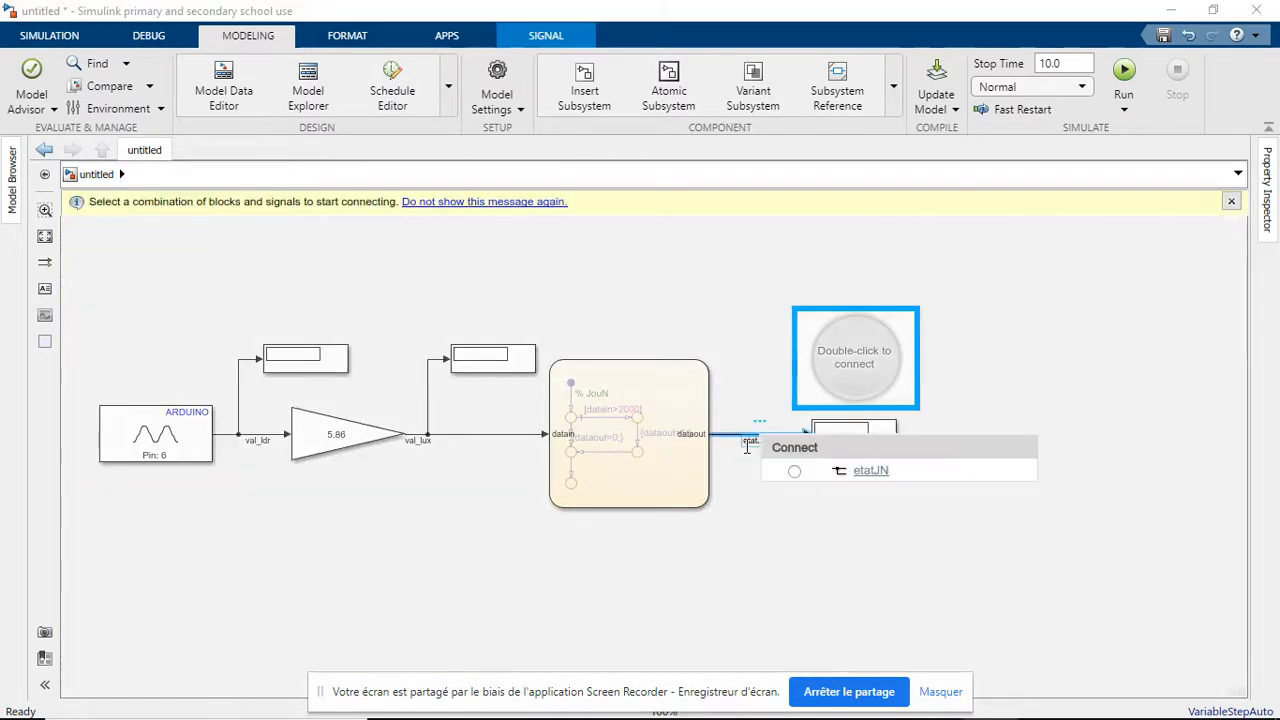
click(795, 471)
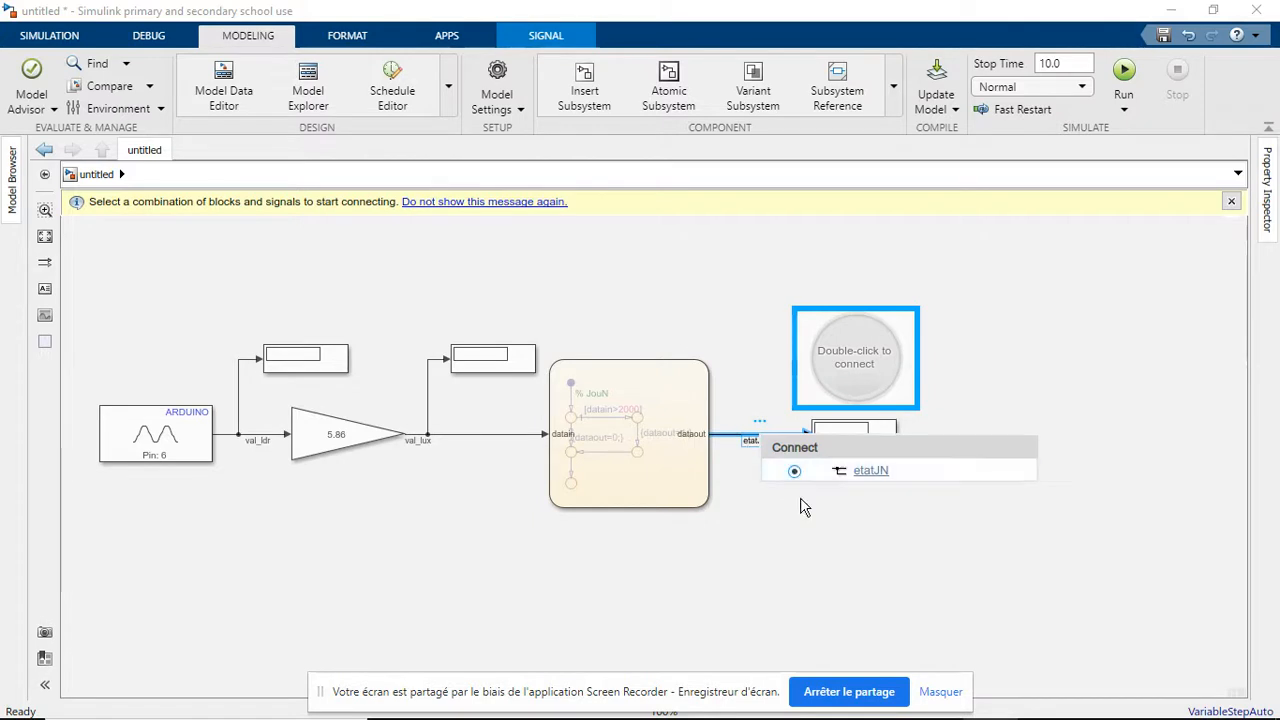
click(968, 515)
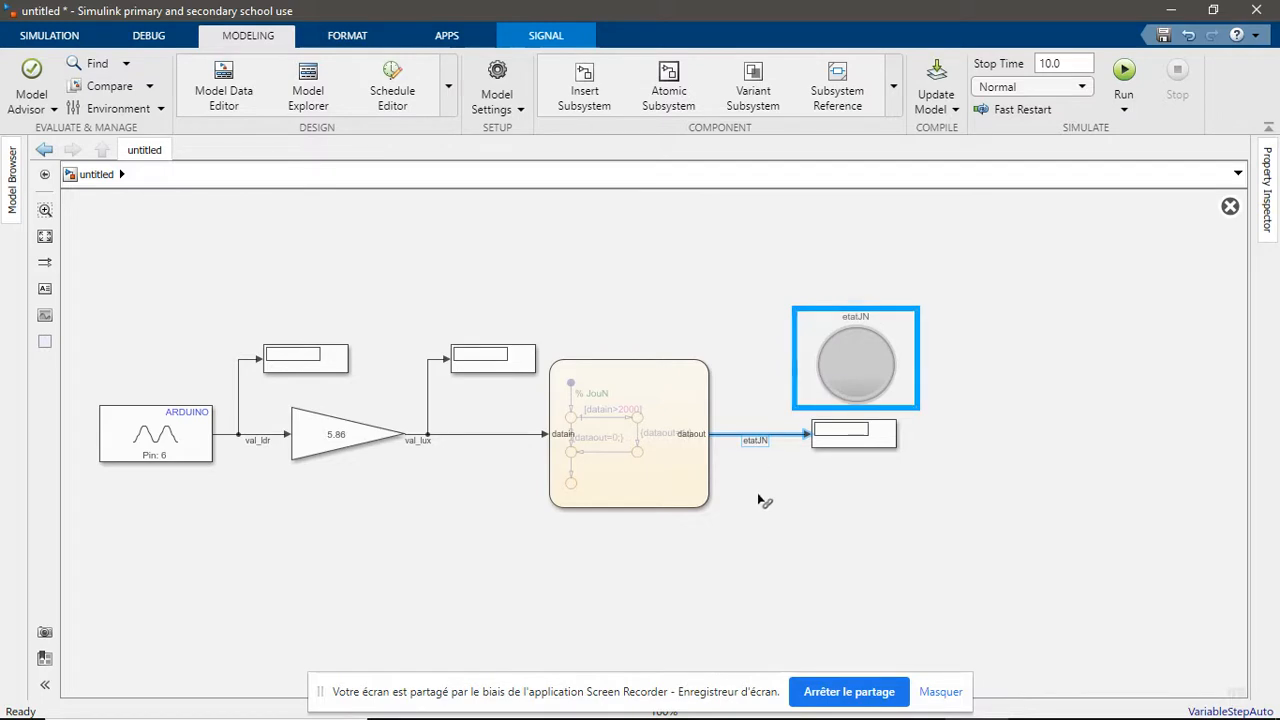
click(780, 520)
Set the Lamp block's colour for state 0 to black using the custom hex value #000
click(800, 347)
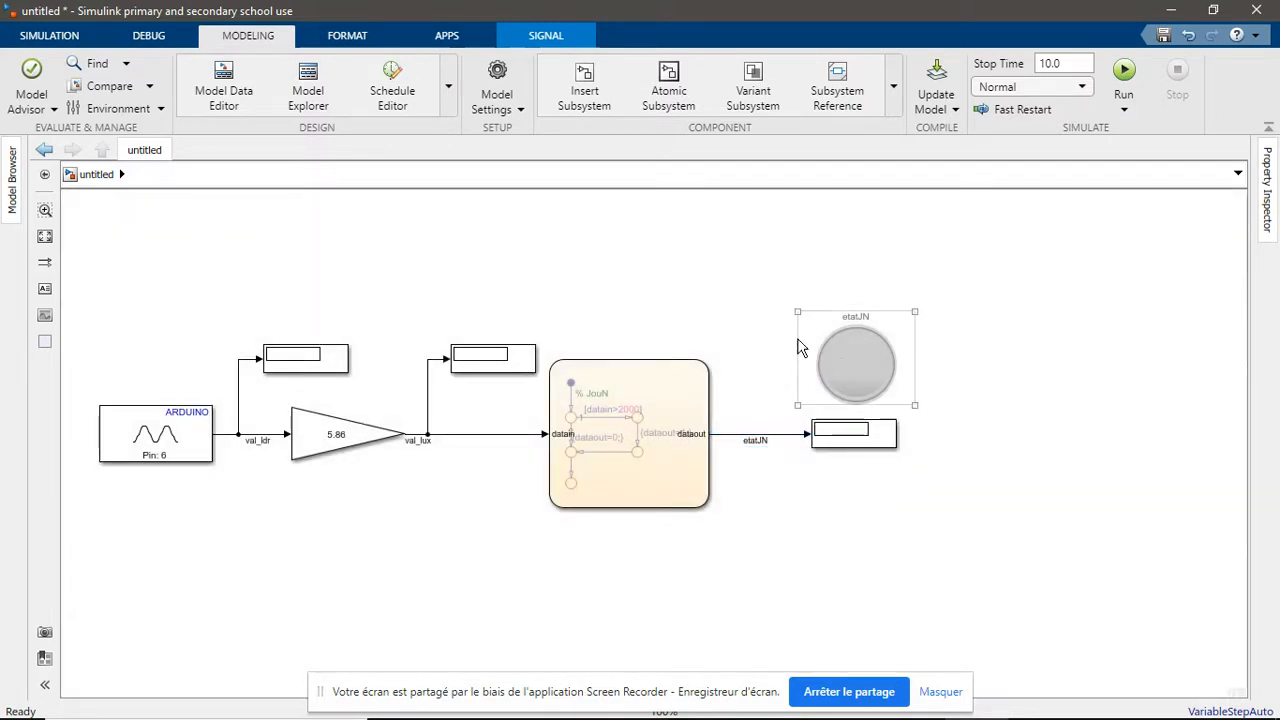
double_click(852, 359)
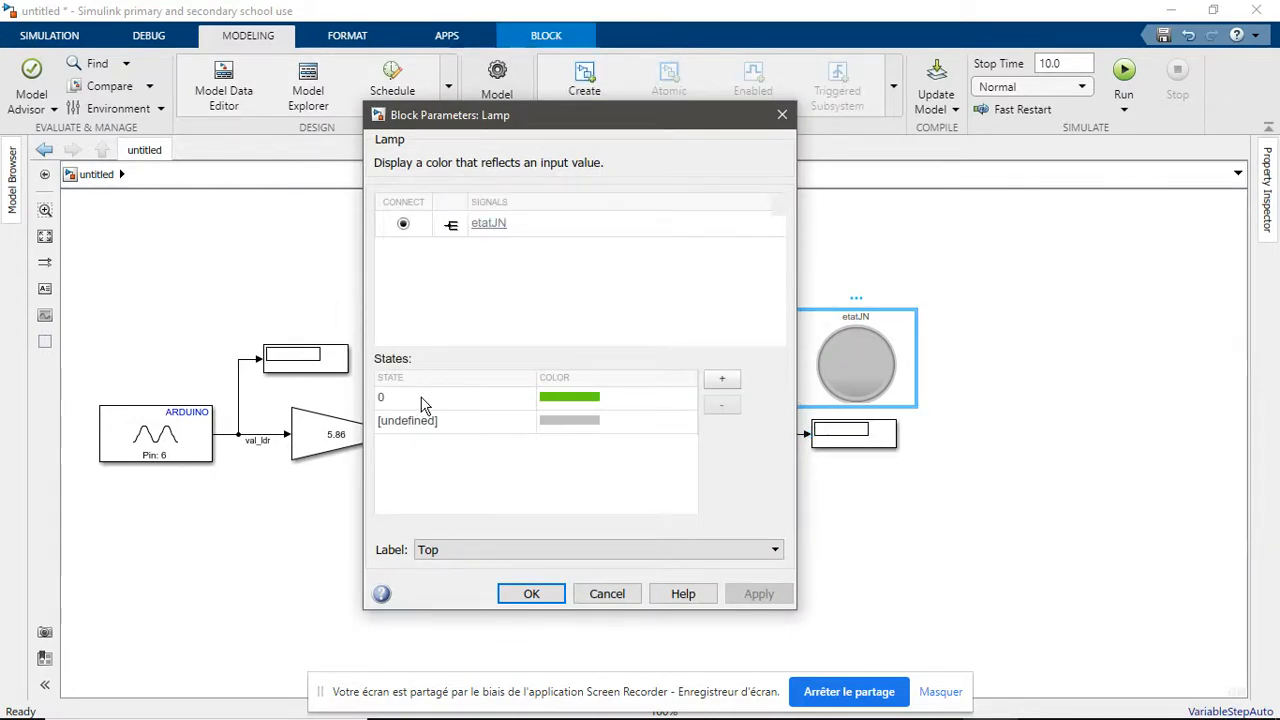
click(572, 397)
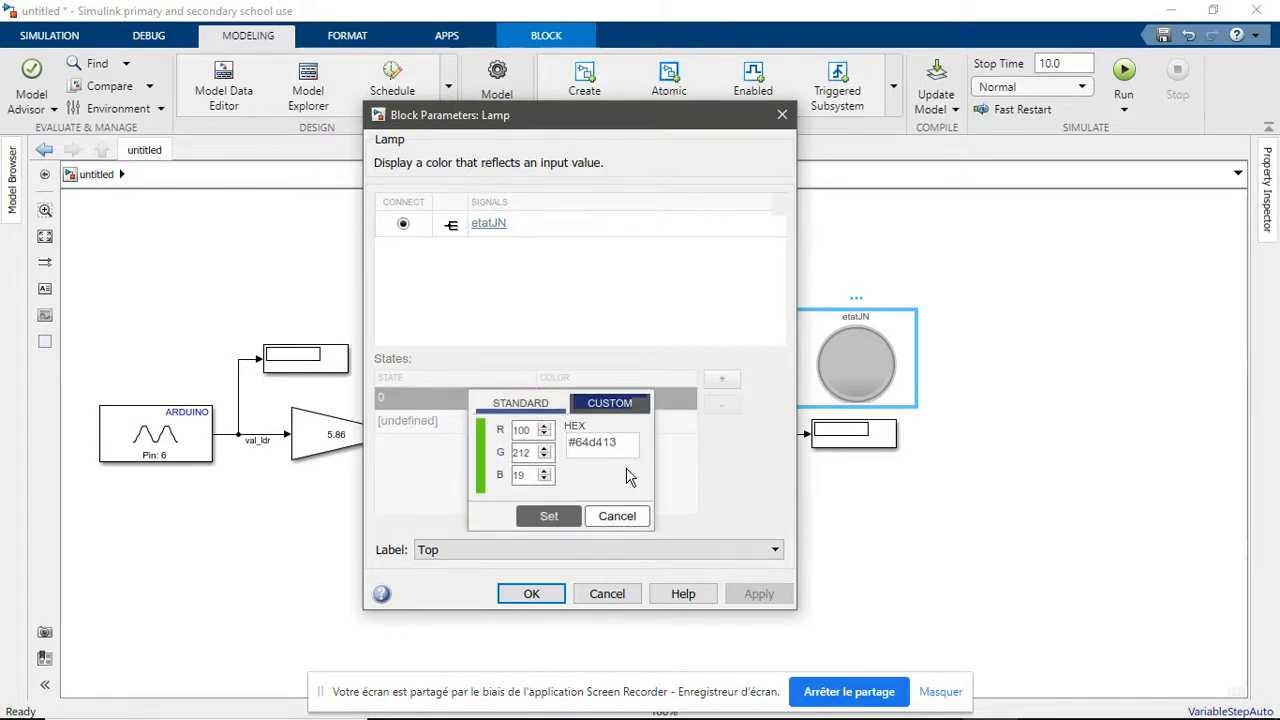
drag(578, 441, 648, 442)
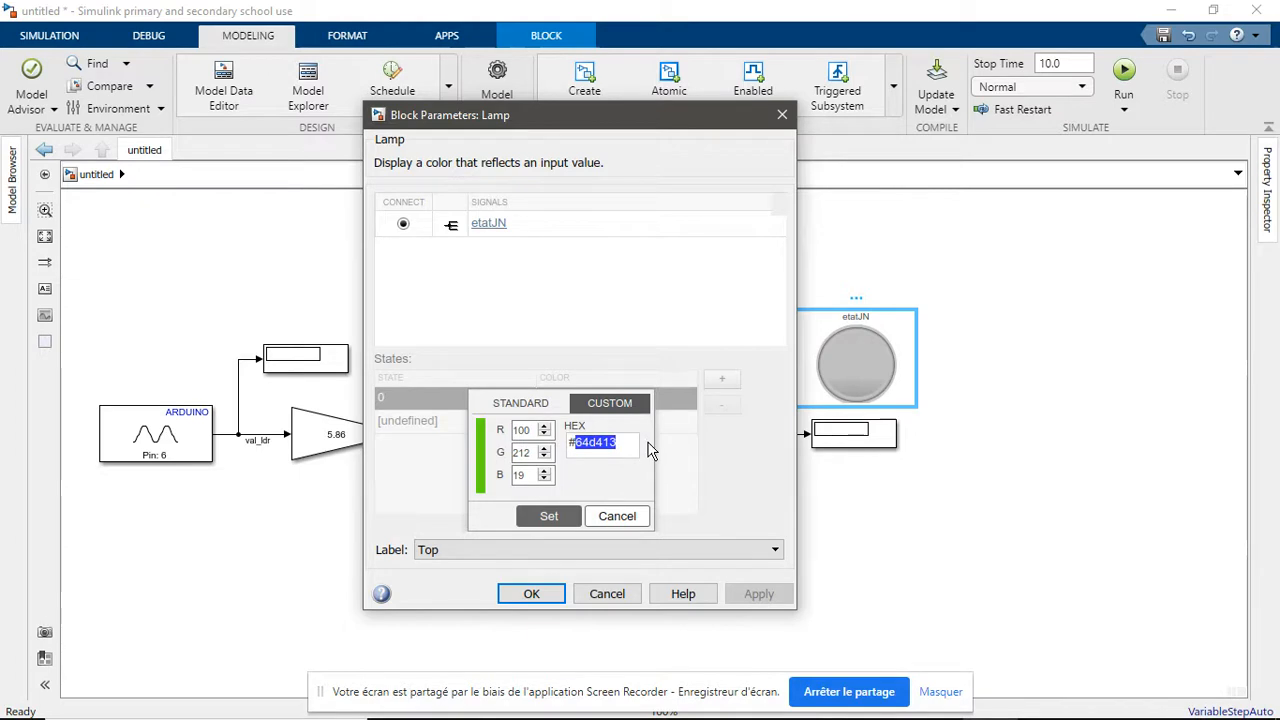
text(000000)
click(549, 517)
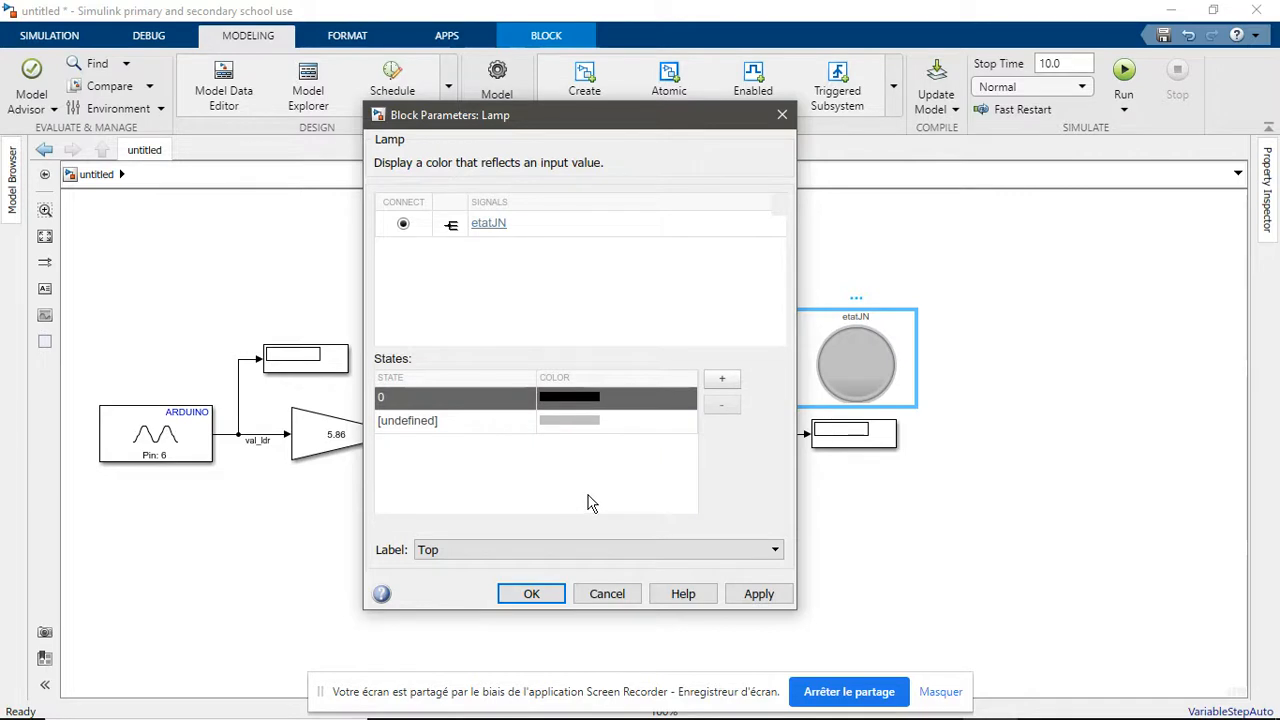
Add a state 1 with the standard yellow-orange colour to the Lamp and apply the block parameters
click(721, 384)
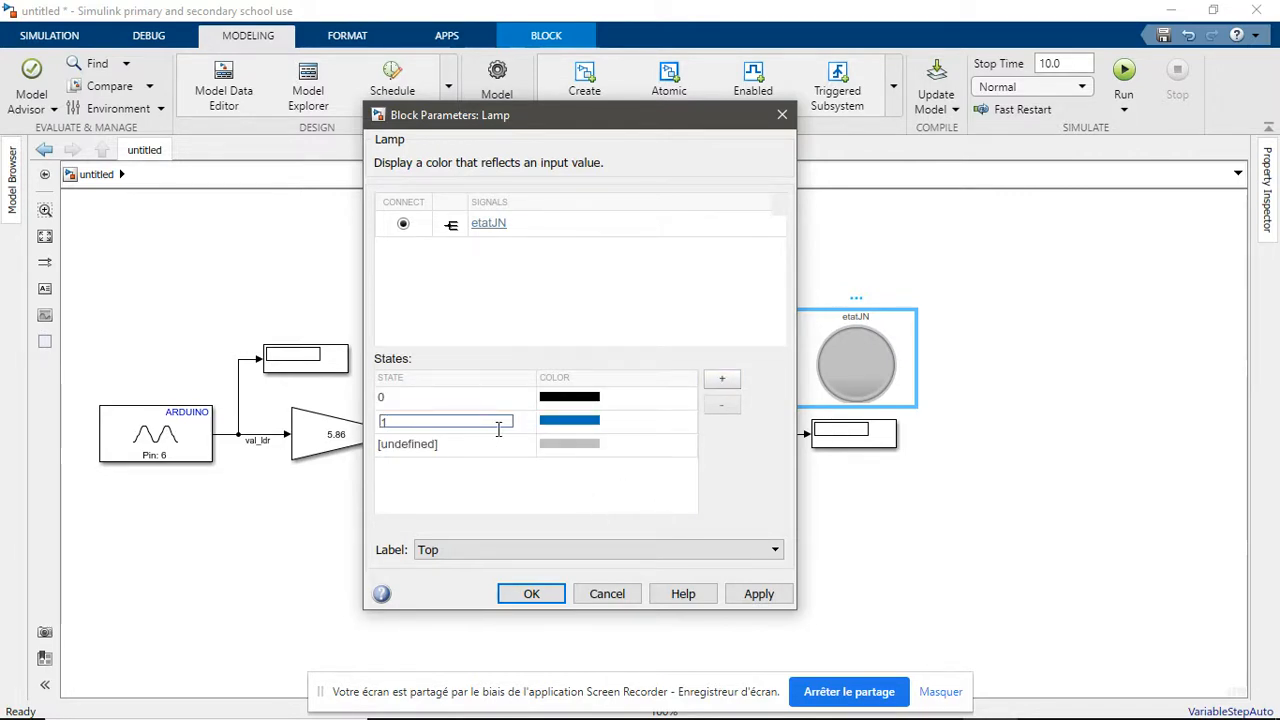
click(555, 418)
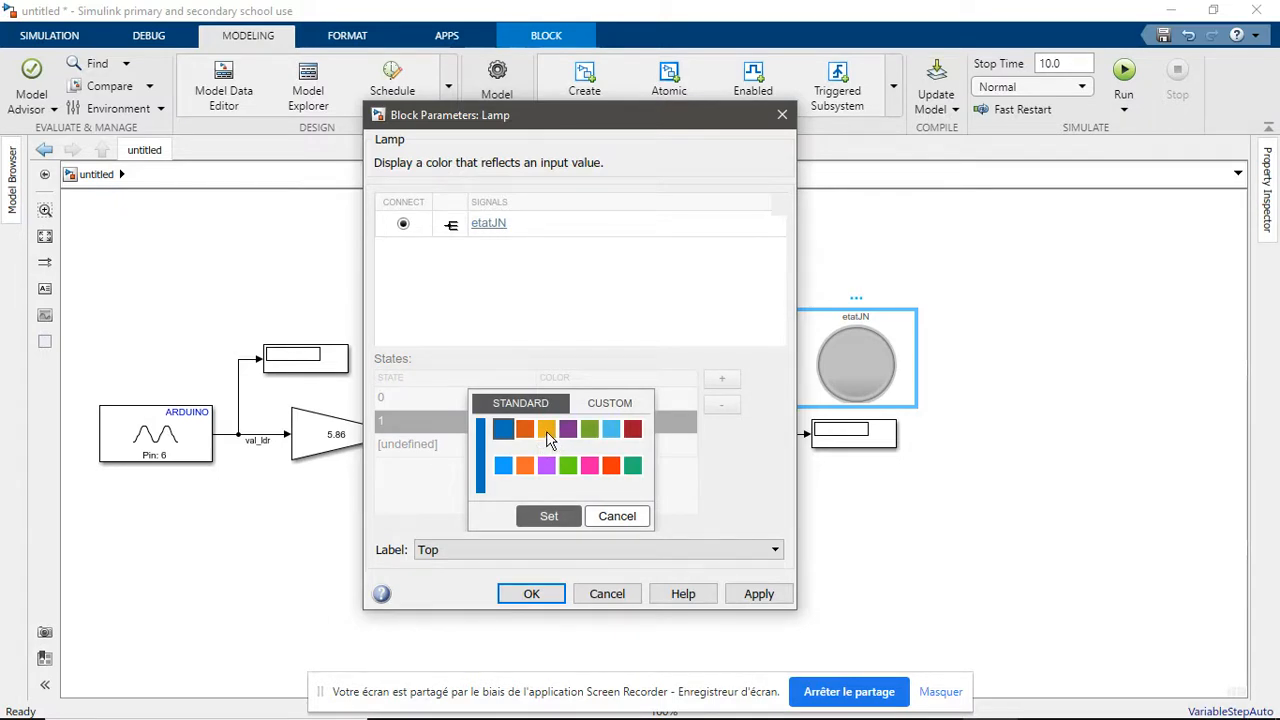
click(547, 431)
click(562, 518)
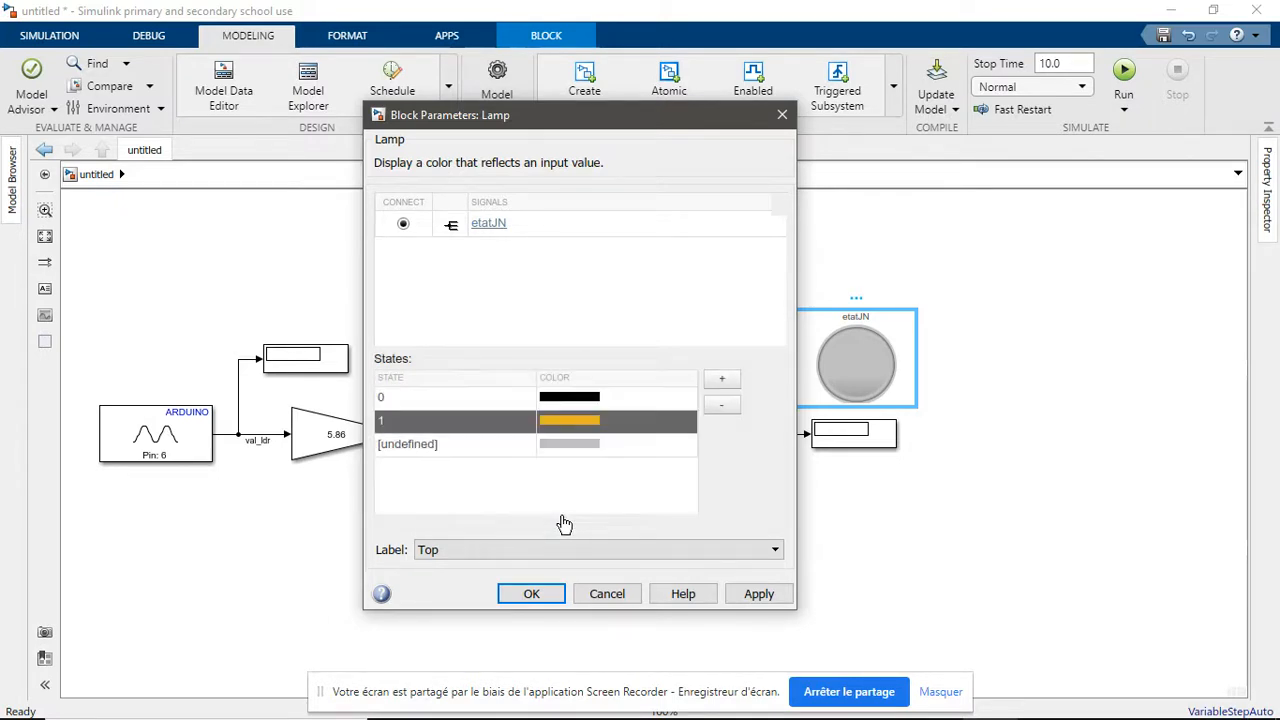
click(759, 594)
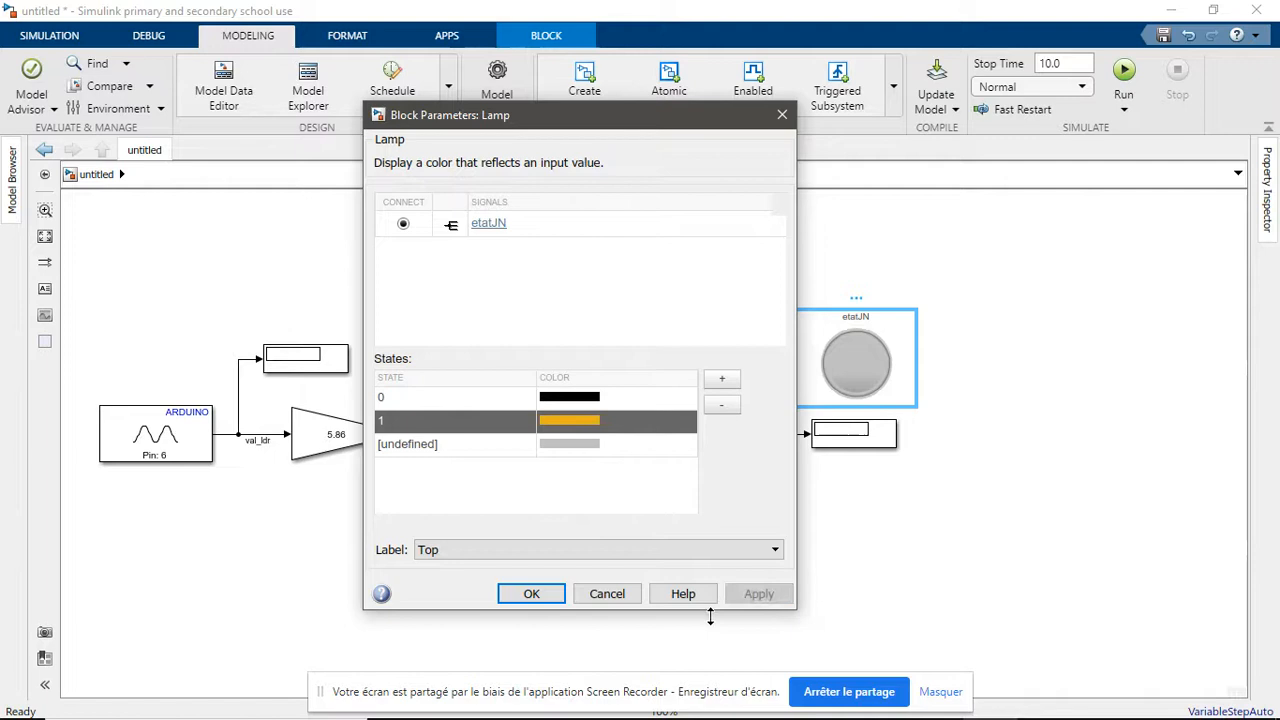
click(531, 594)
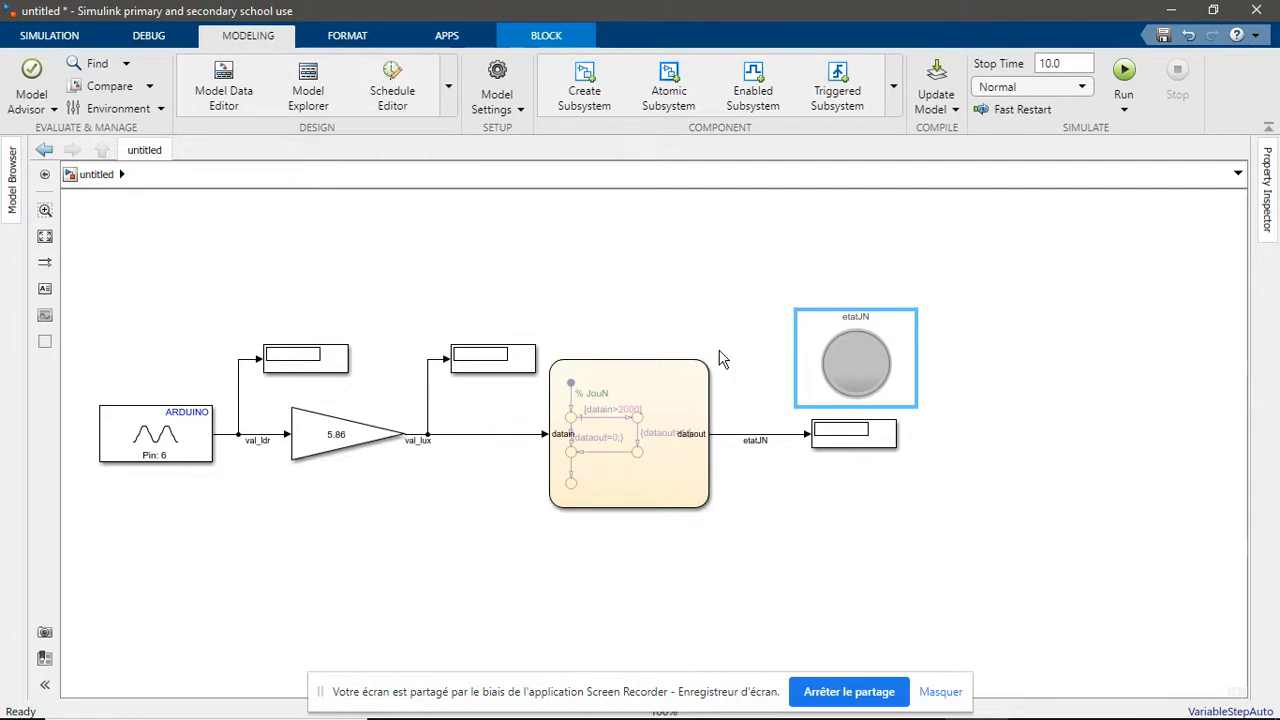
Set the model's hardware board to Arduino Mega 2560 in the configuration parameters and check the board selected for hardware runs
click(651, 470)
drag(502, 534, 584, 531)
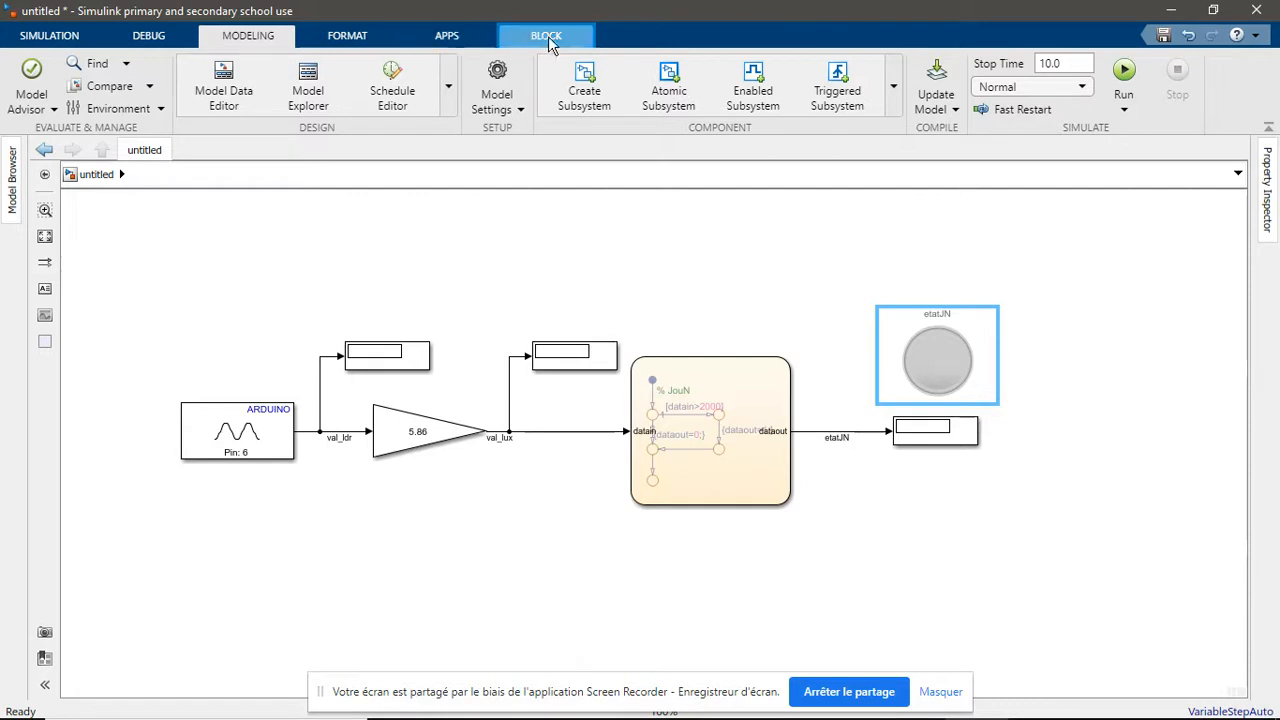
click(500, 108)
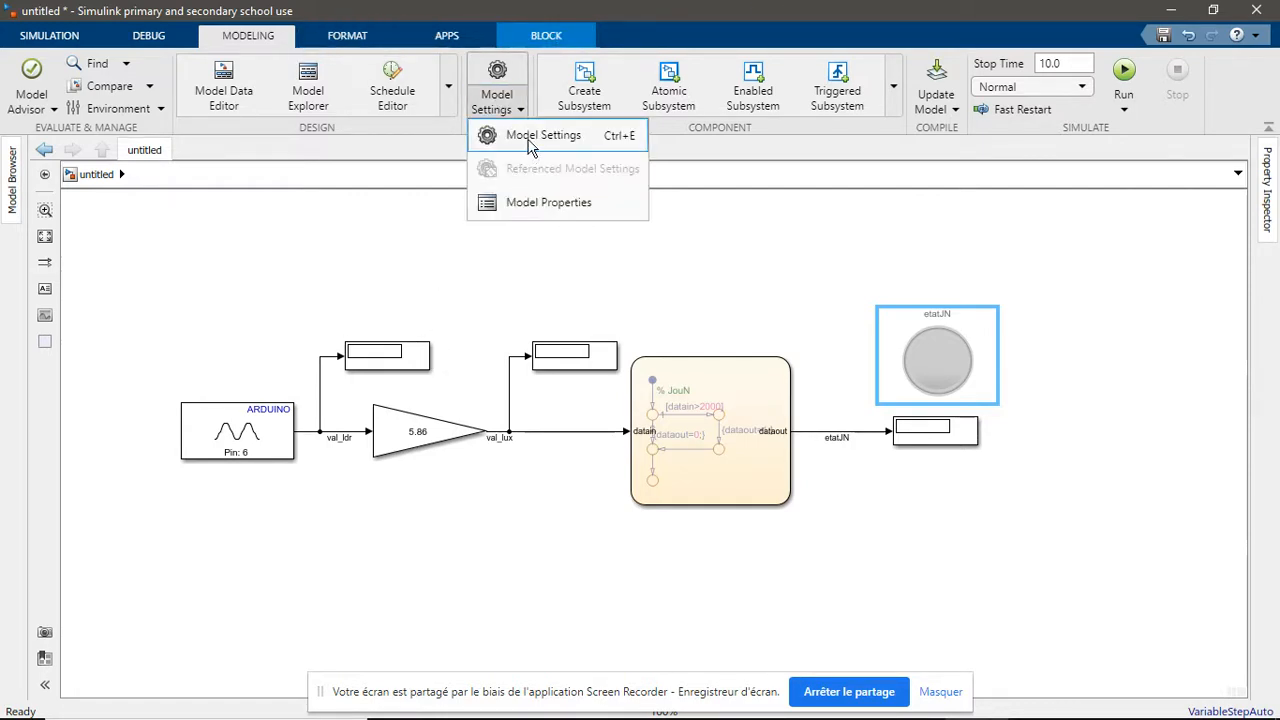
click(532, 140)
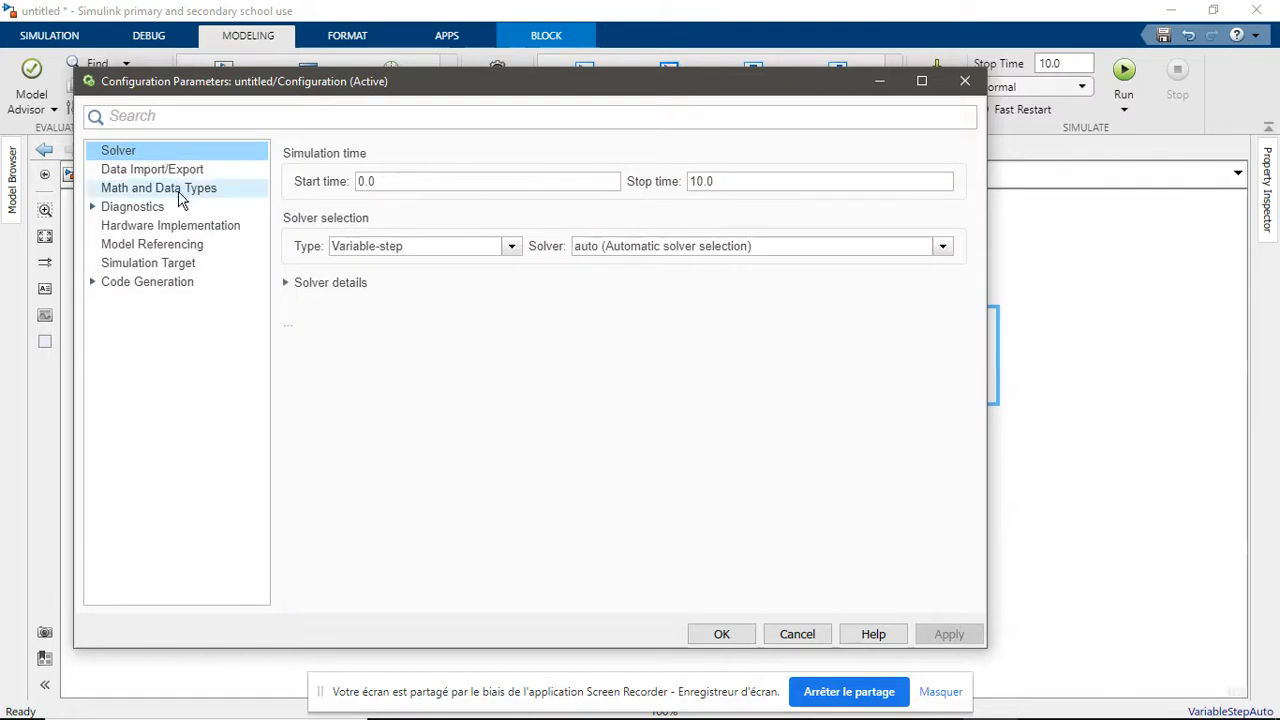
click(140, 228)
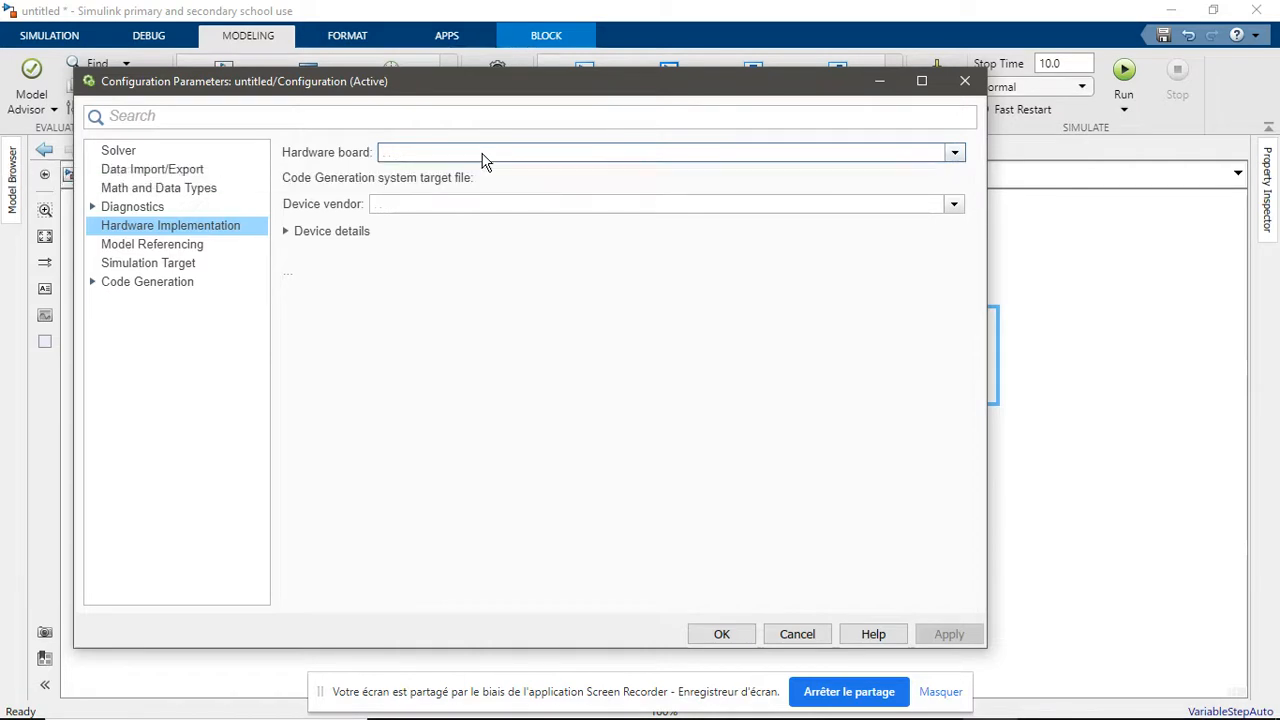
click(952, 153)
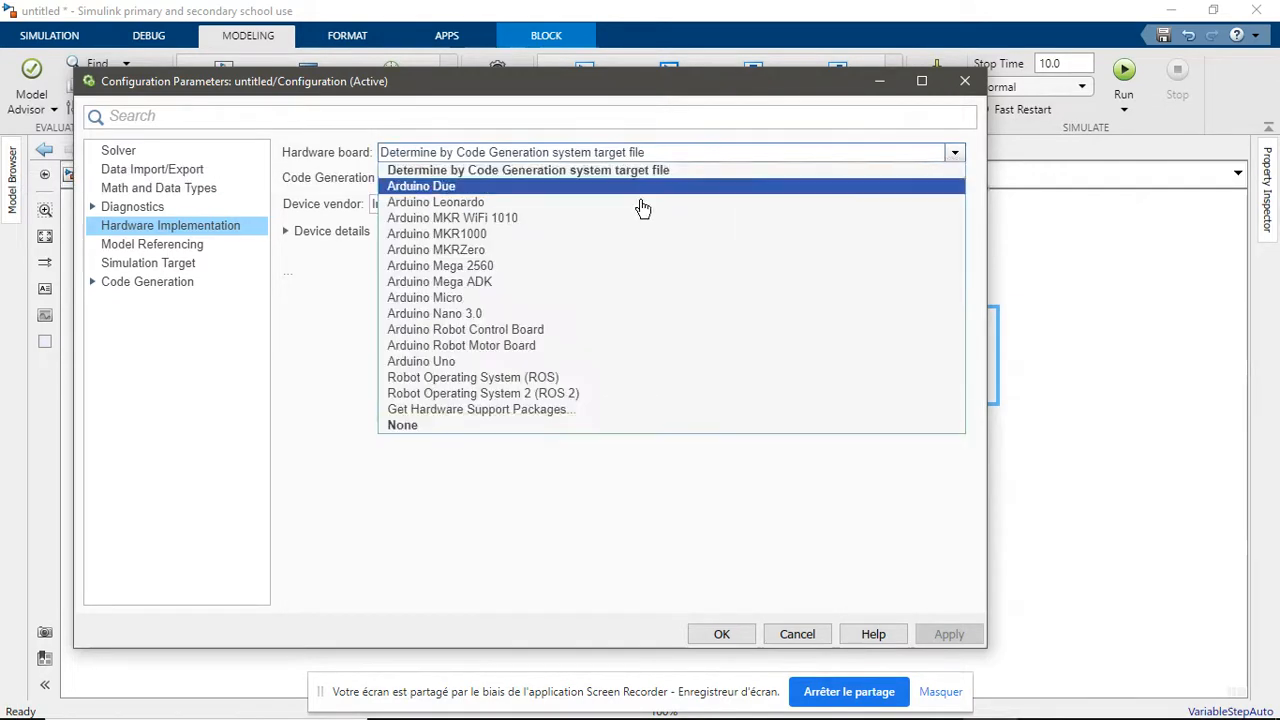
click(538, 272)
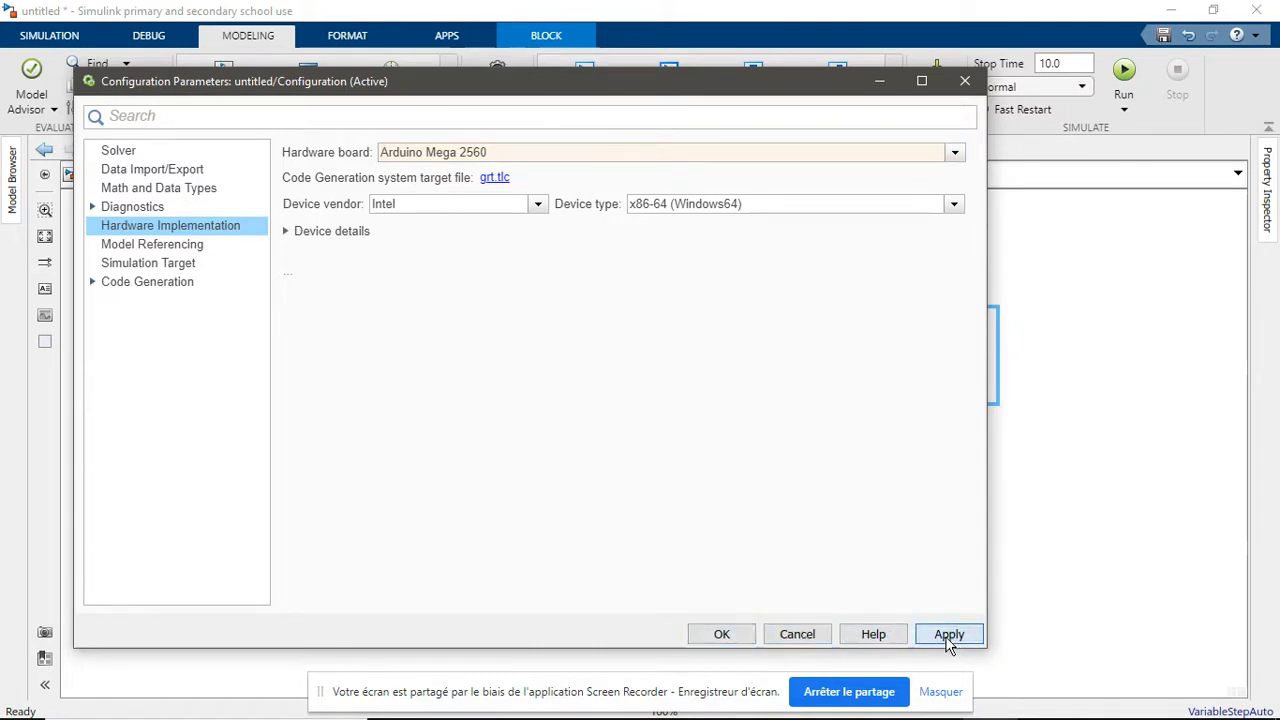
click(721, 634)
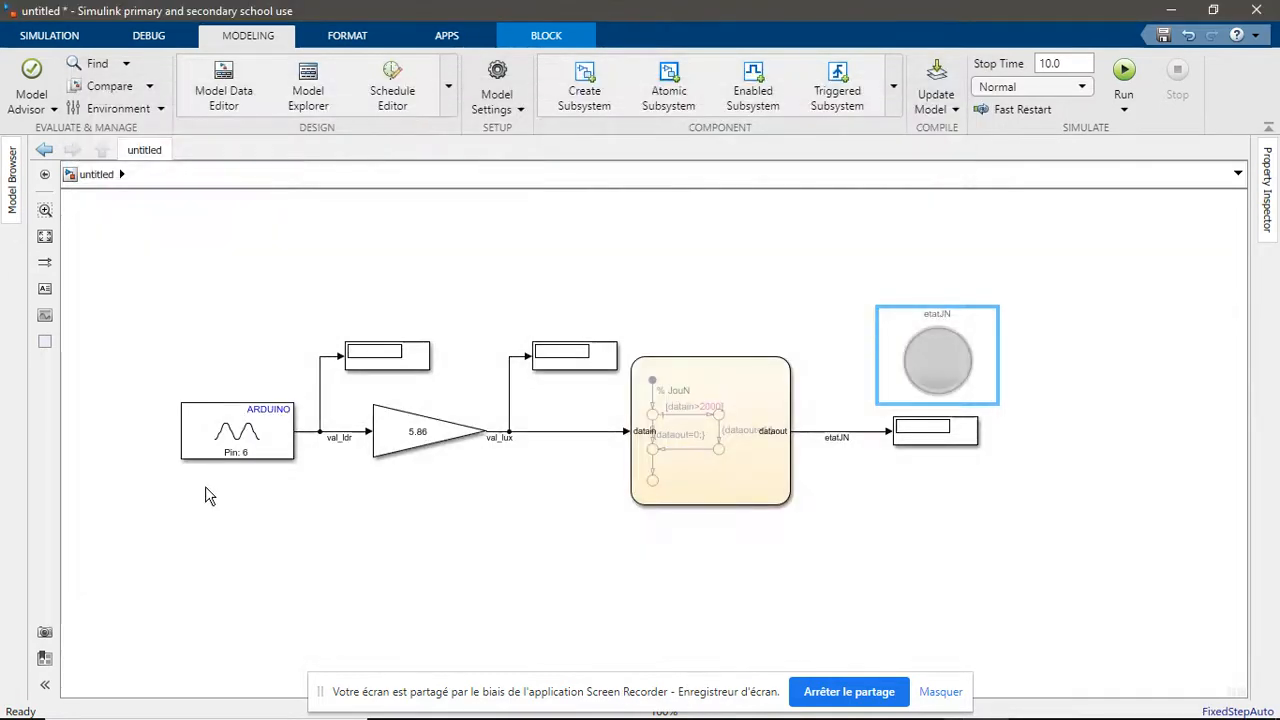
click(740, 600)
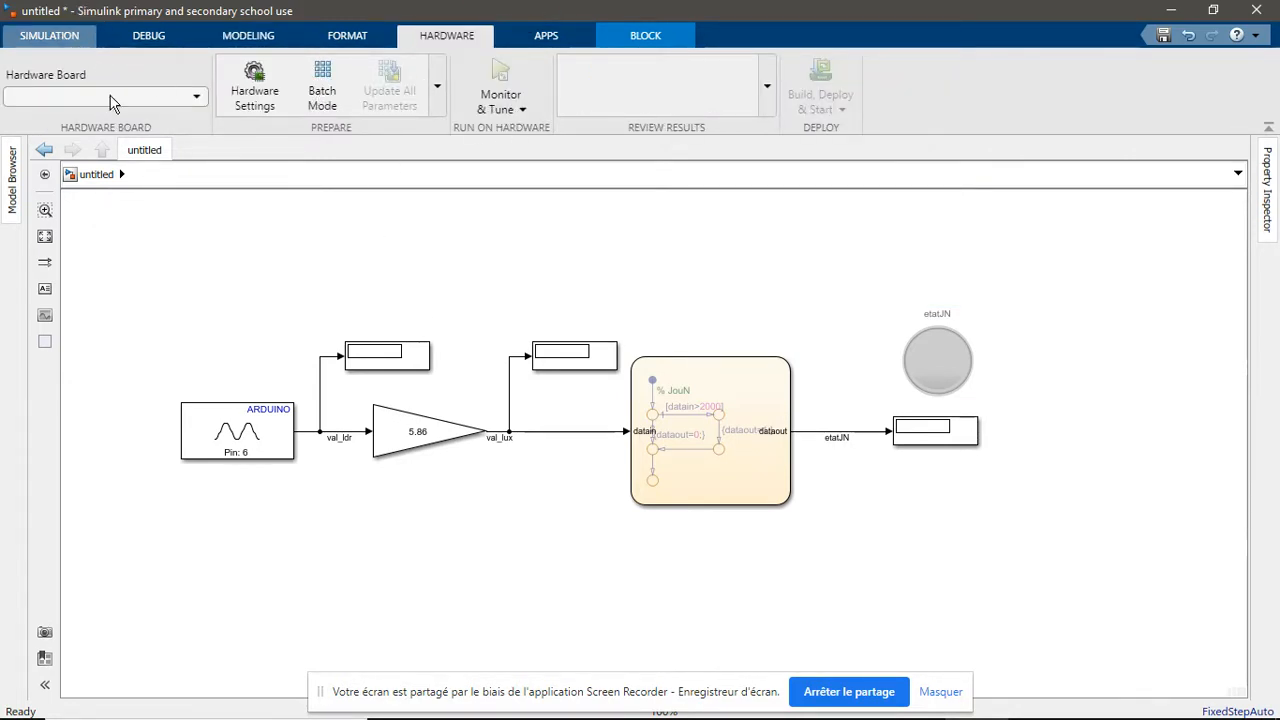
click(86, 36)
click(443, 37)
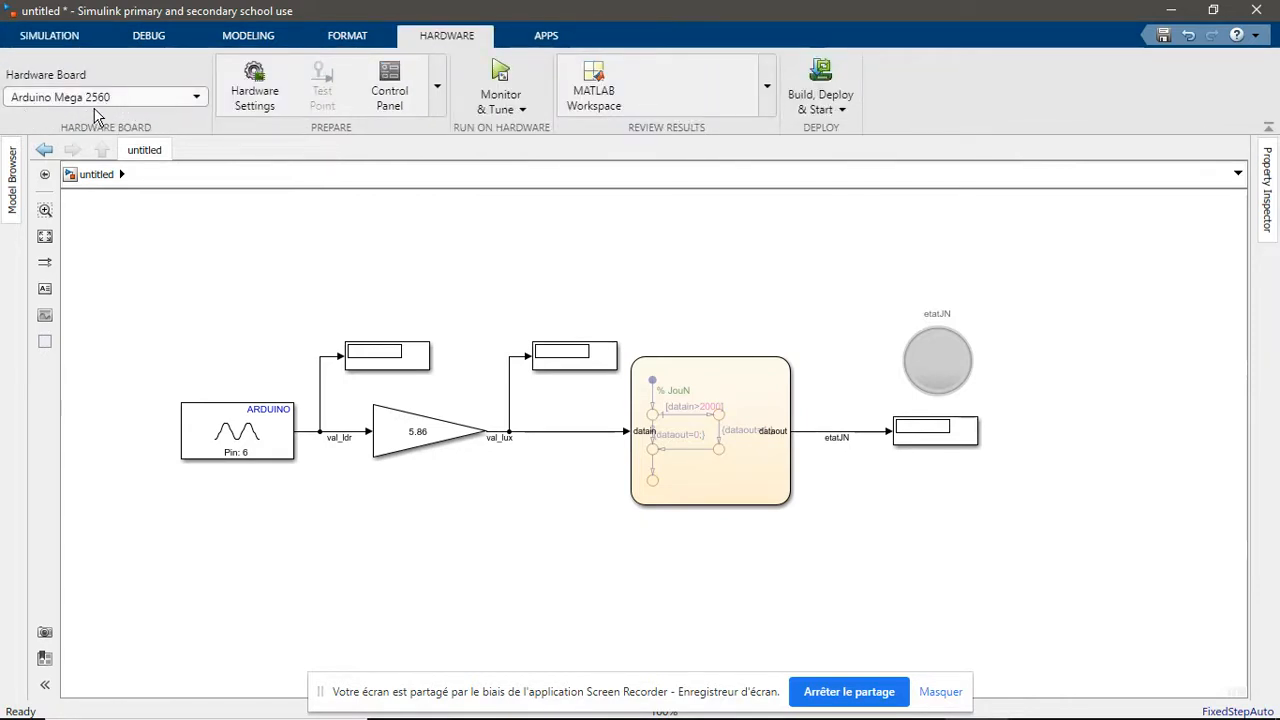
Set the simulation stop time to inf
click(67, 38)
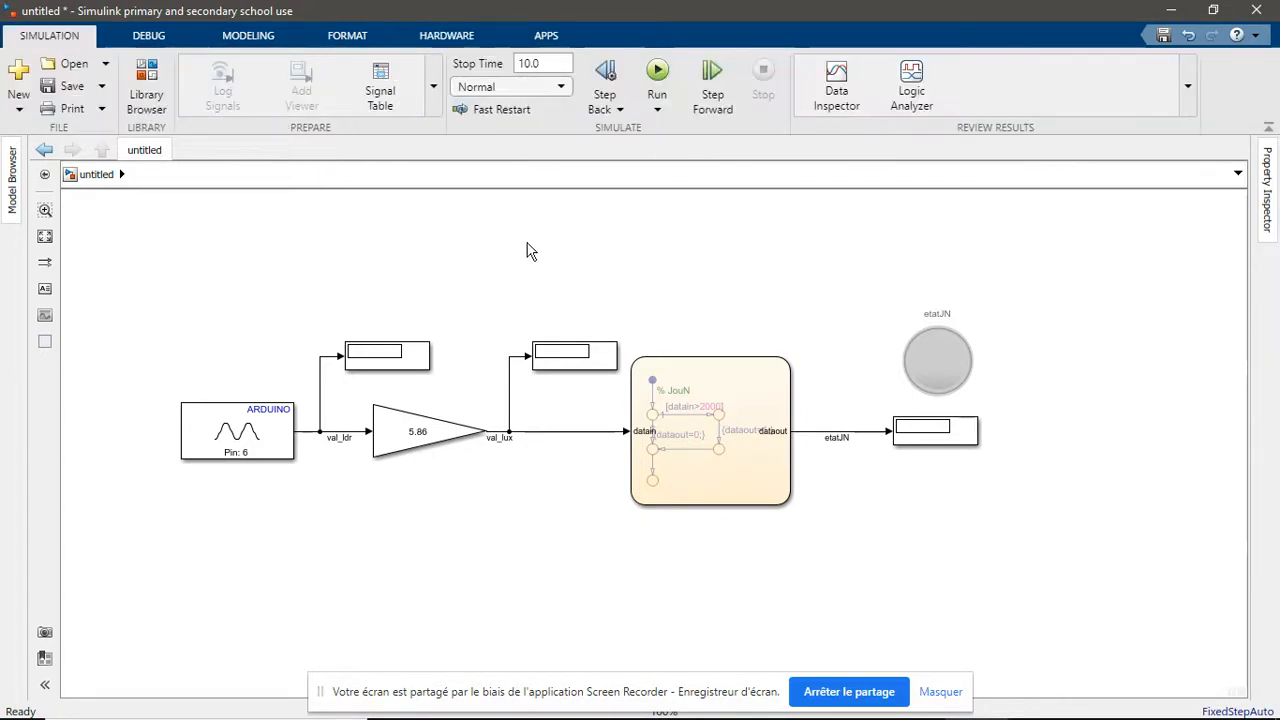
double_click(551, 67)
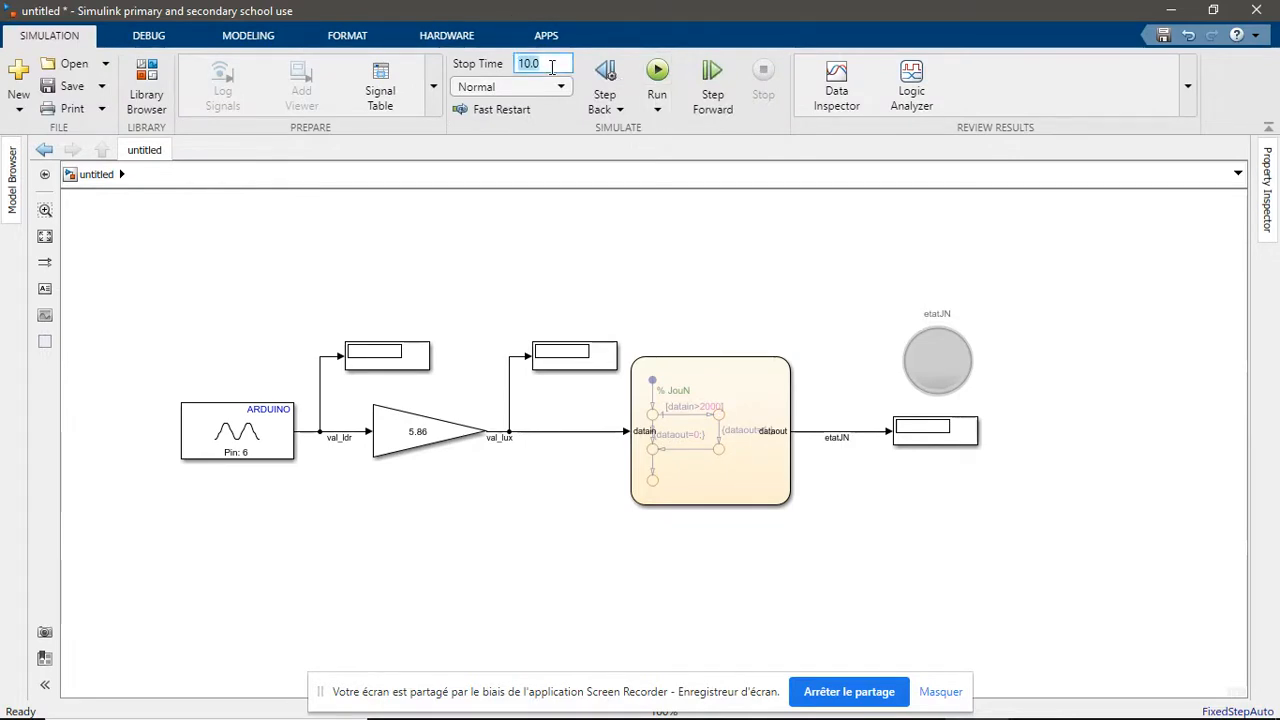
text(inf)
click(454, 251)
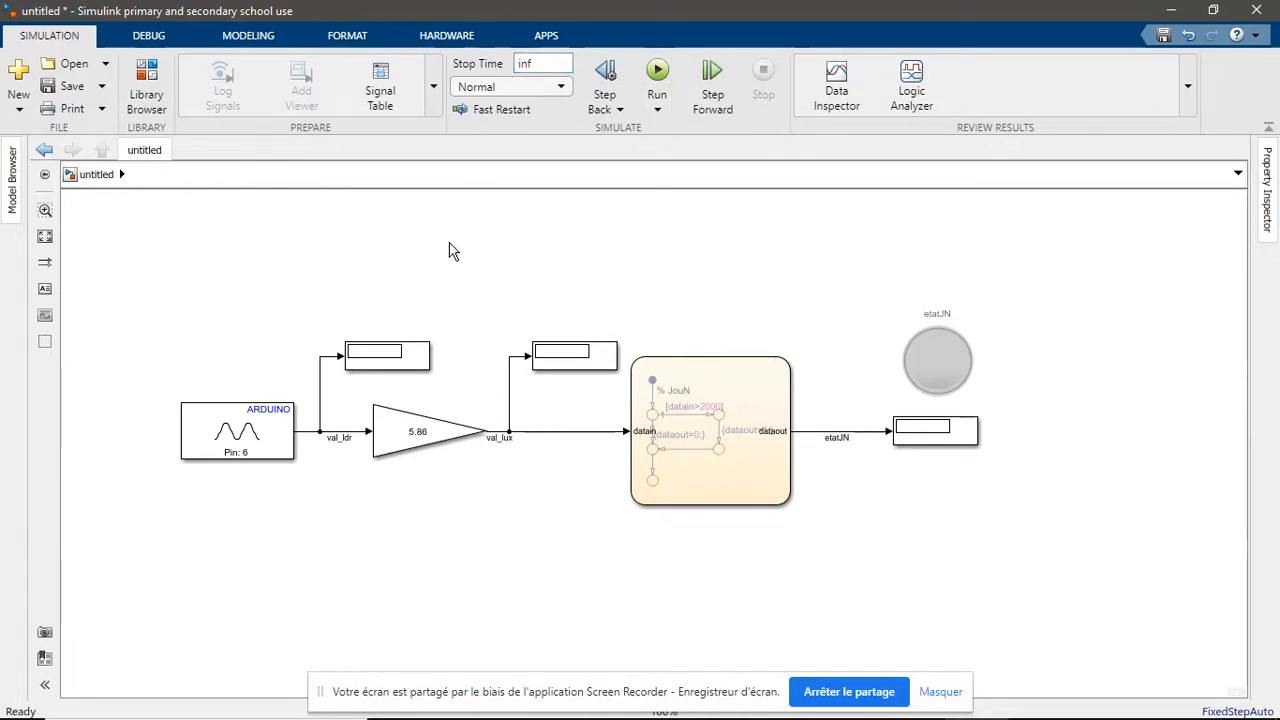
click(532, 35)
click(50, 36)
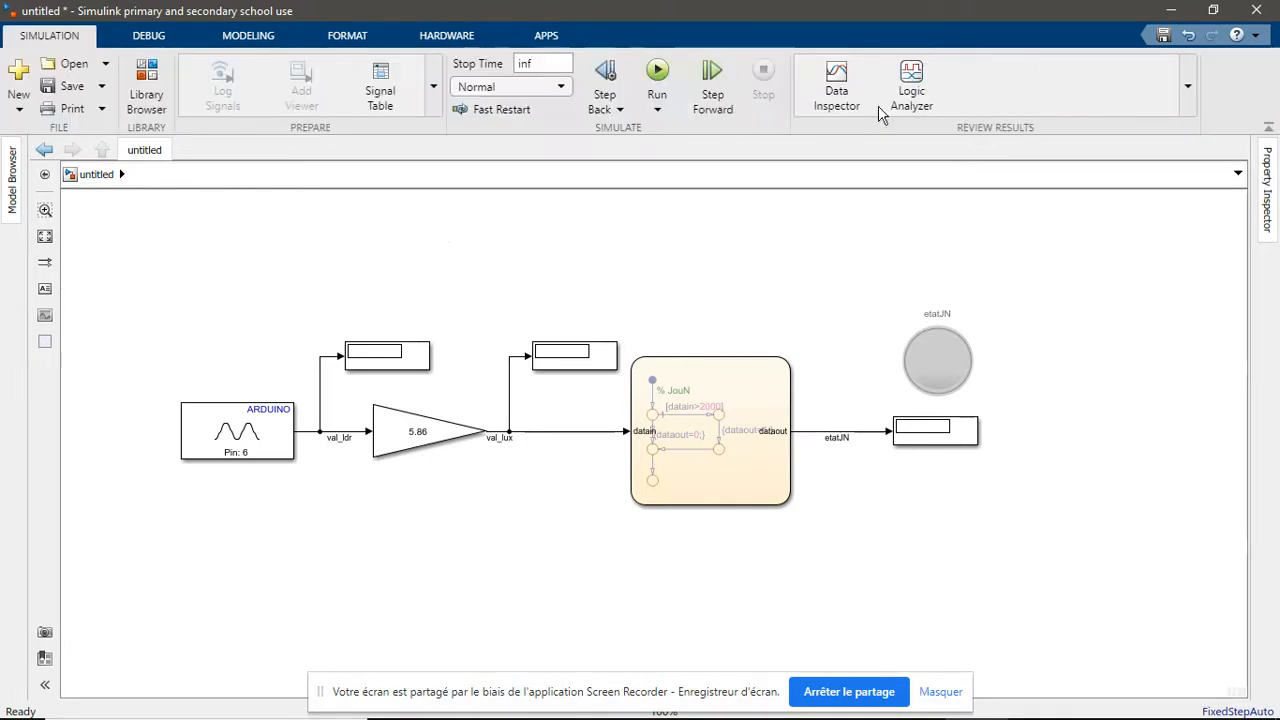
click(546, 35)
click(446, 35)
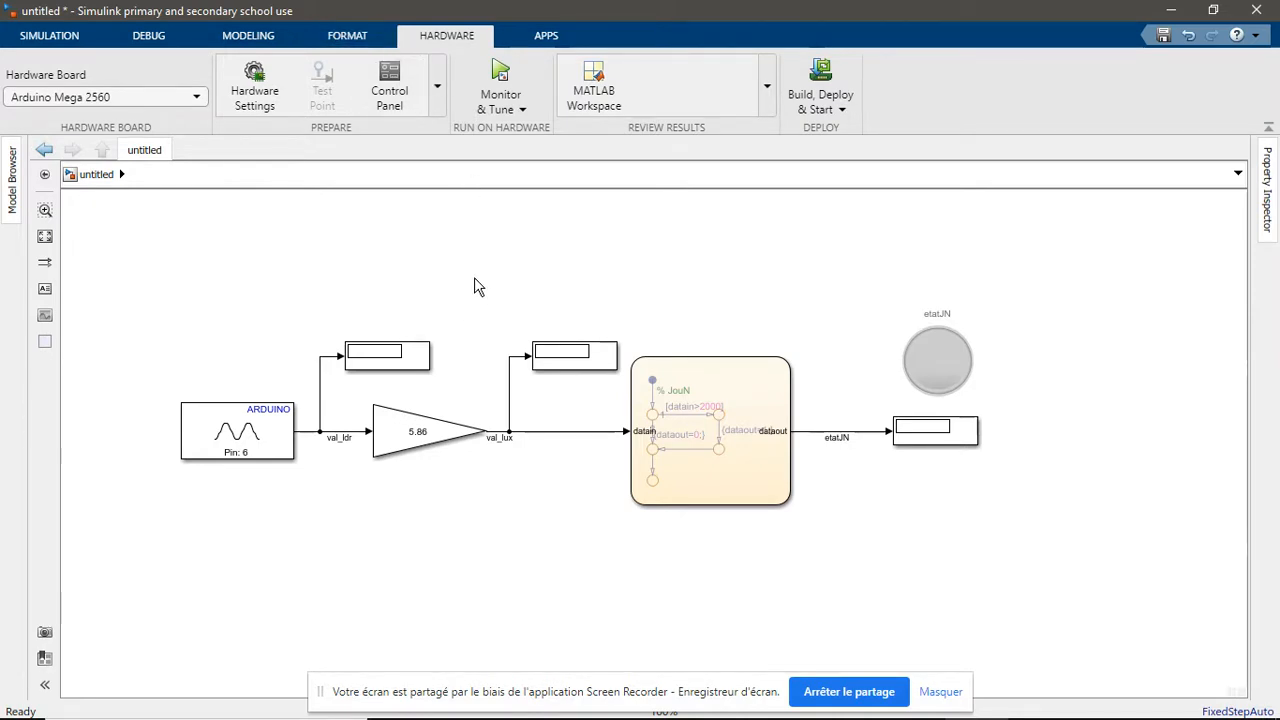
Insert a Simulink Scope block, connect it to the val_lux branch and place it just above that signal's Display
double_click(543, 278)
text(sd)
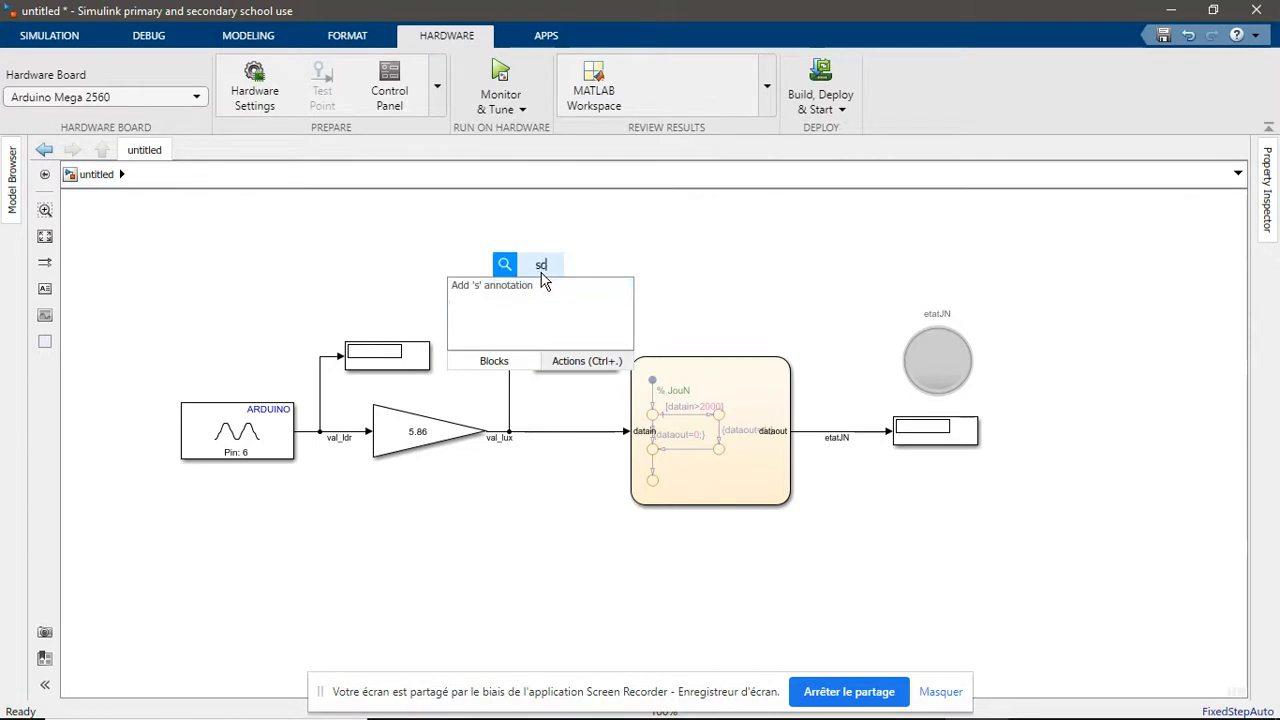
text(ope)
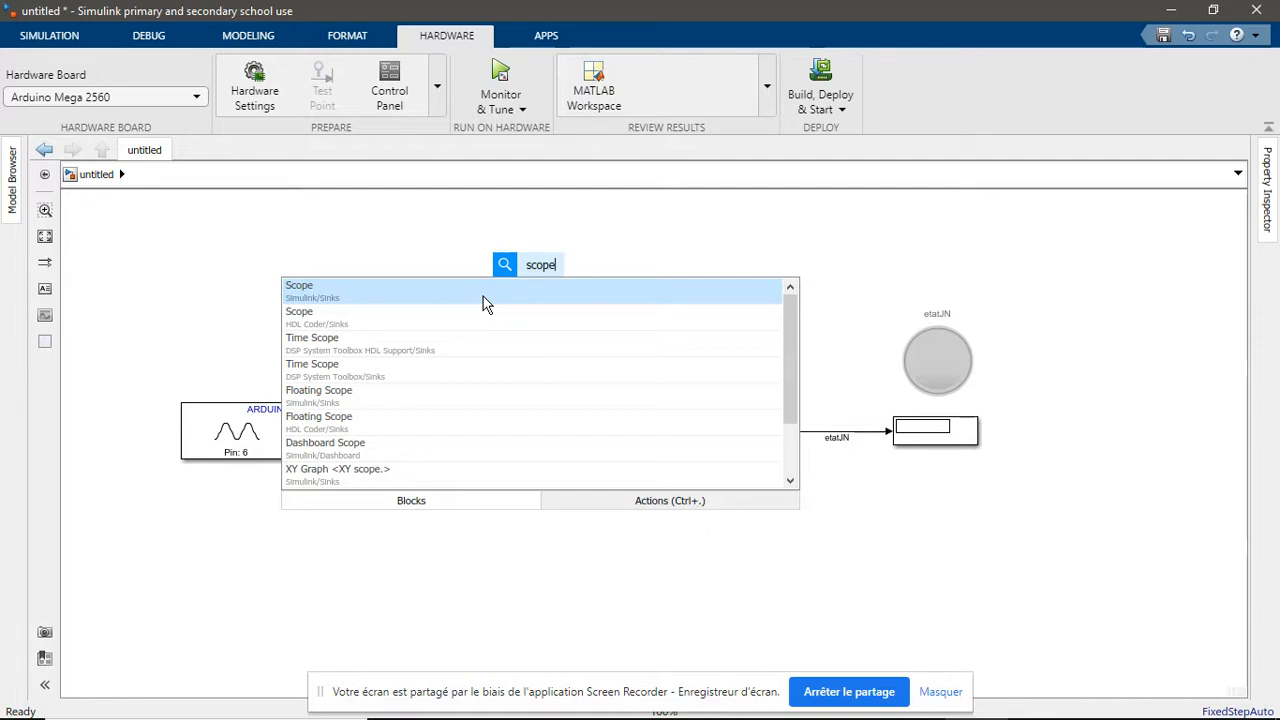
click(483, 296)
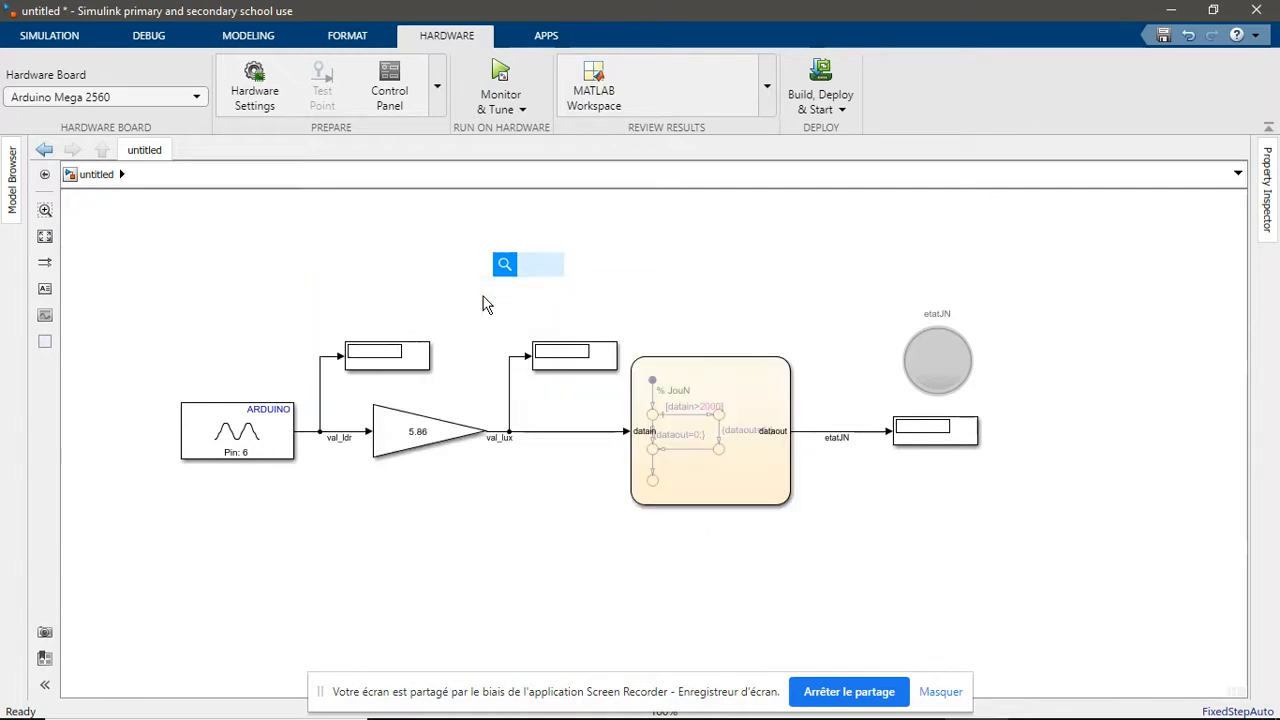
click(543, 288)
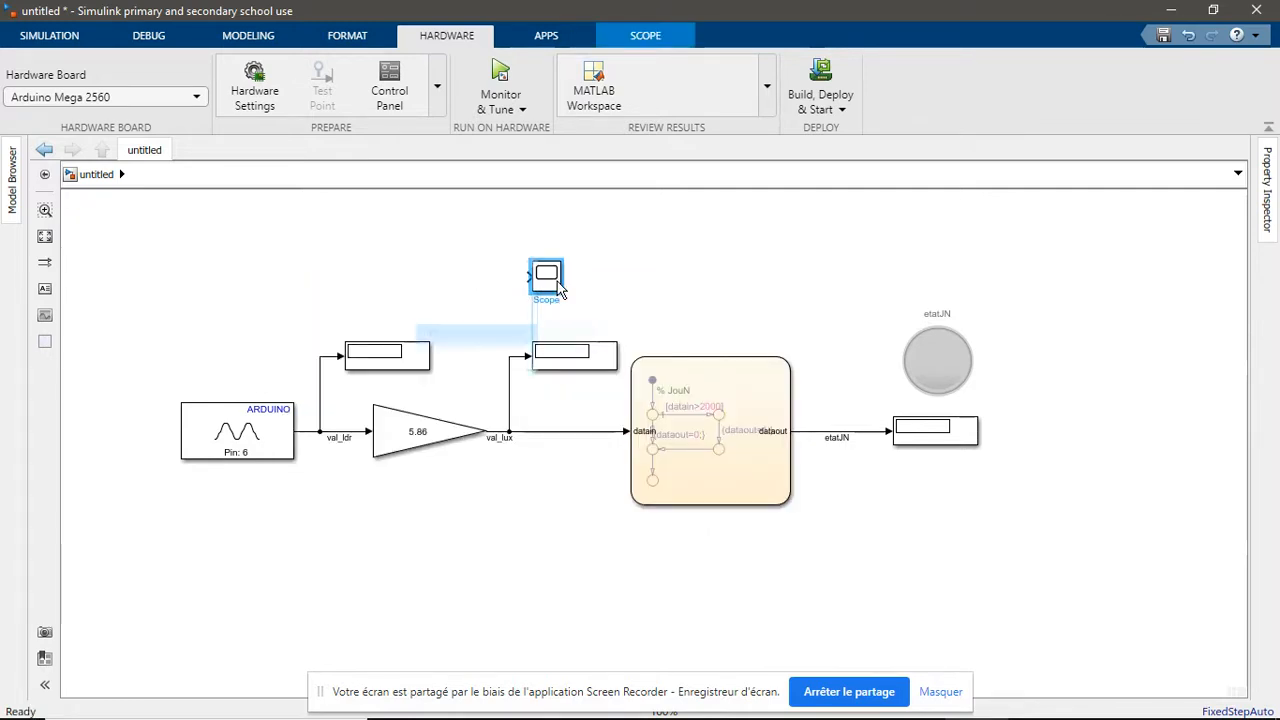
drag(526, 276, 508, 362)
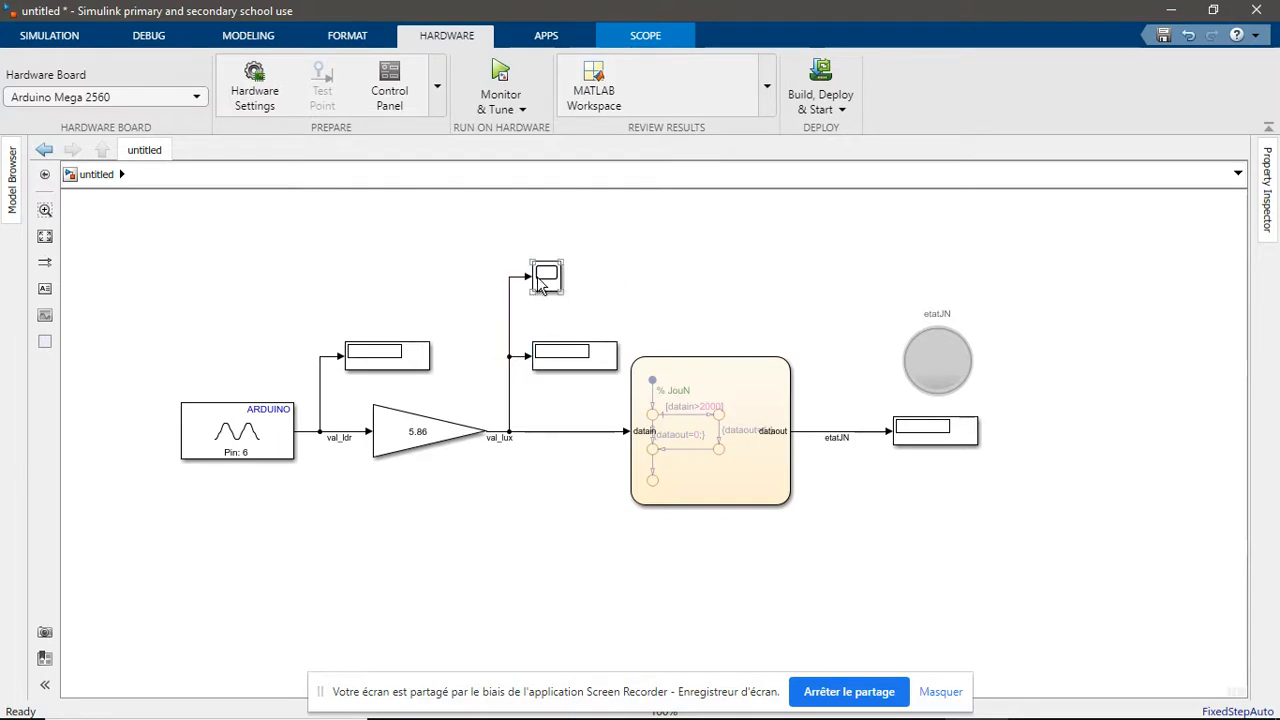
drag(545, 283, 545, 320)
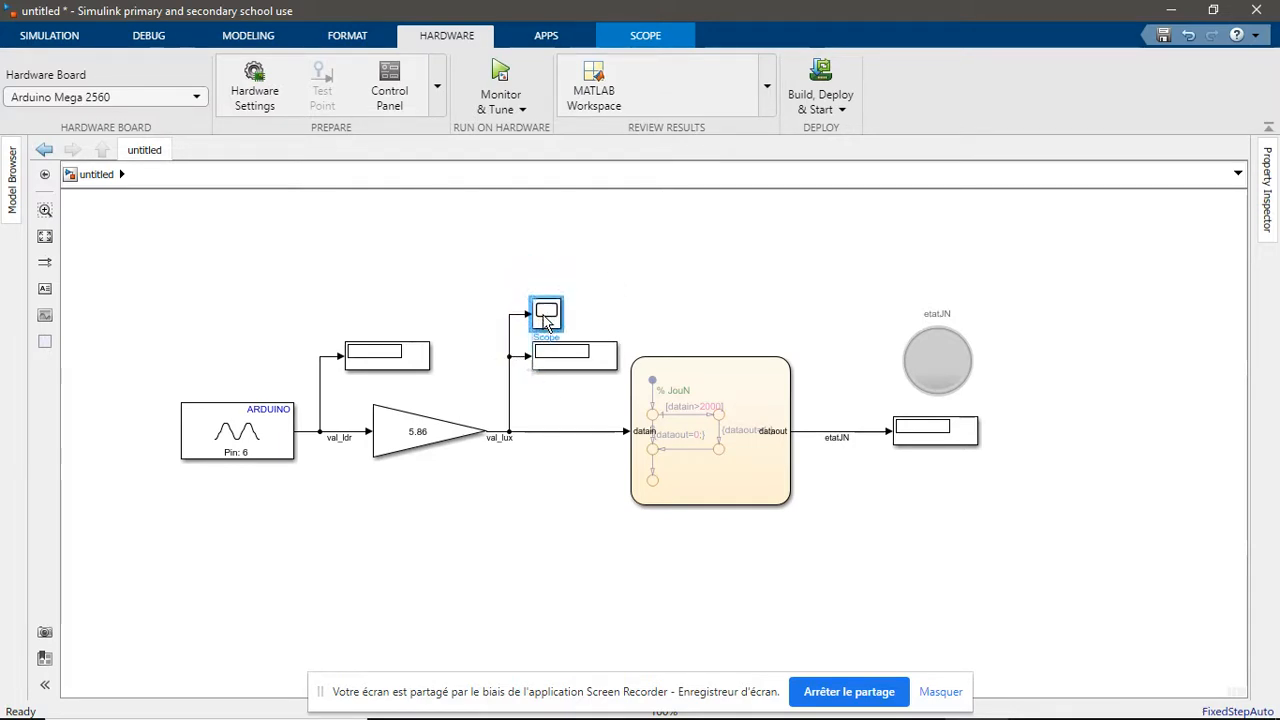
click(524, 492)
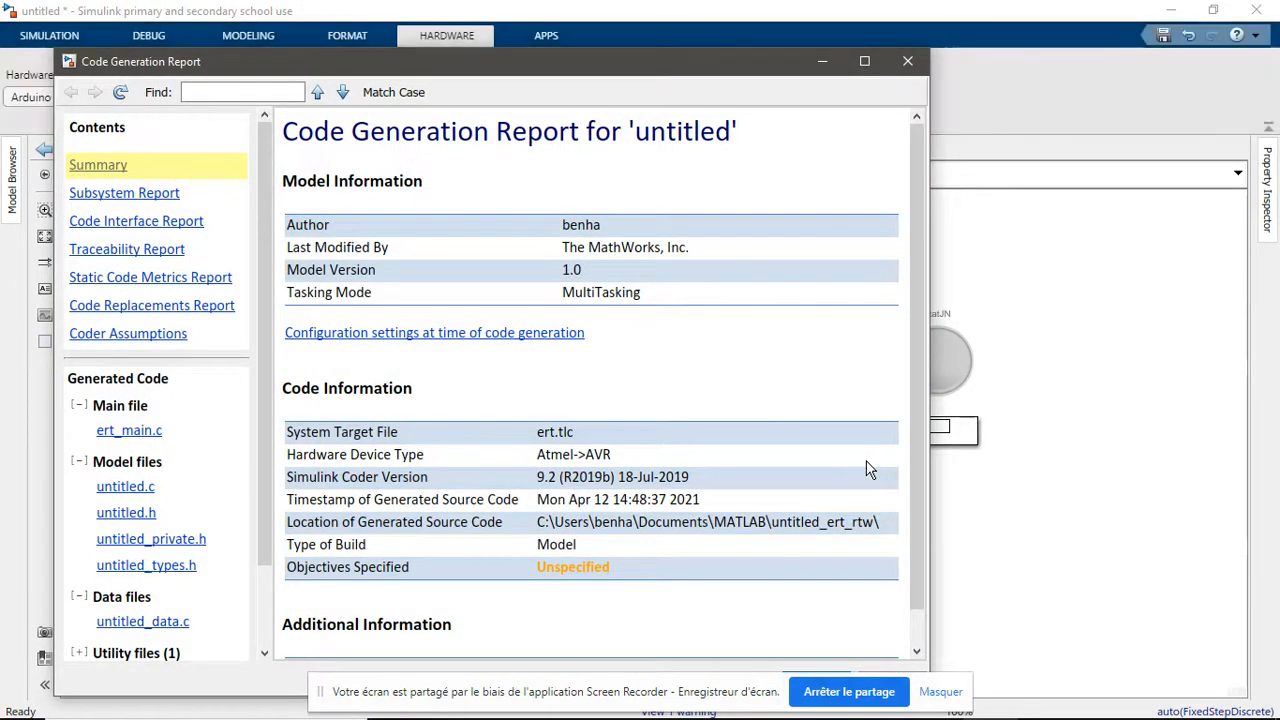
Review the summary of the code generation report, close the report and return to the model's simulation controls
scroll(638, 464, down, 1)
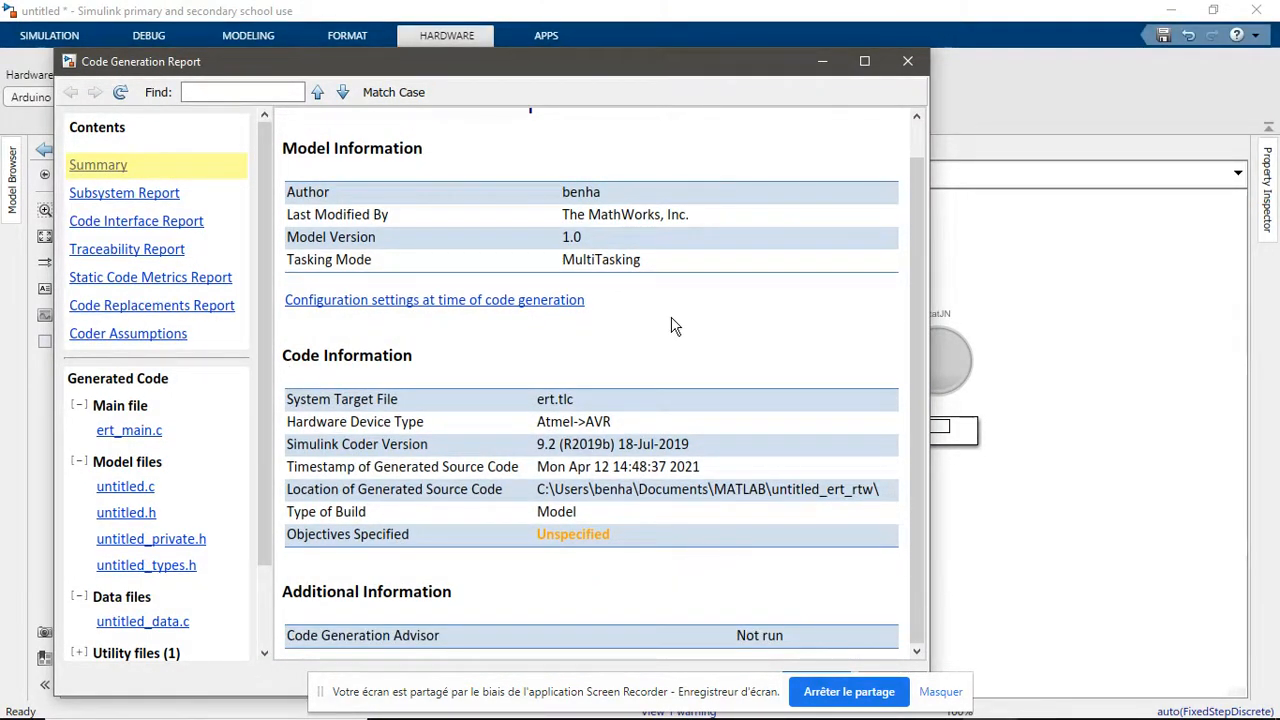
drag(651, 72, 618, 25)
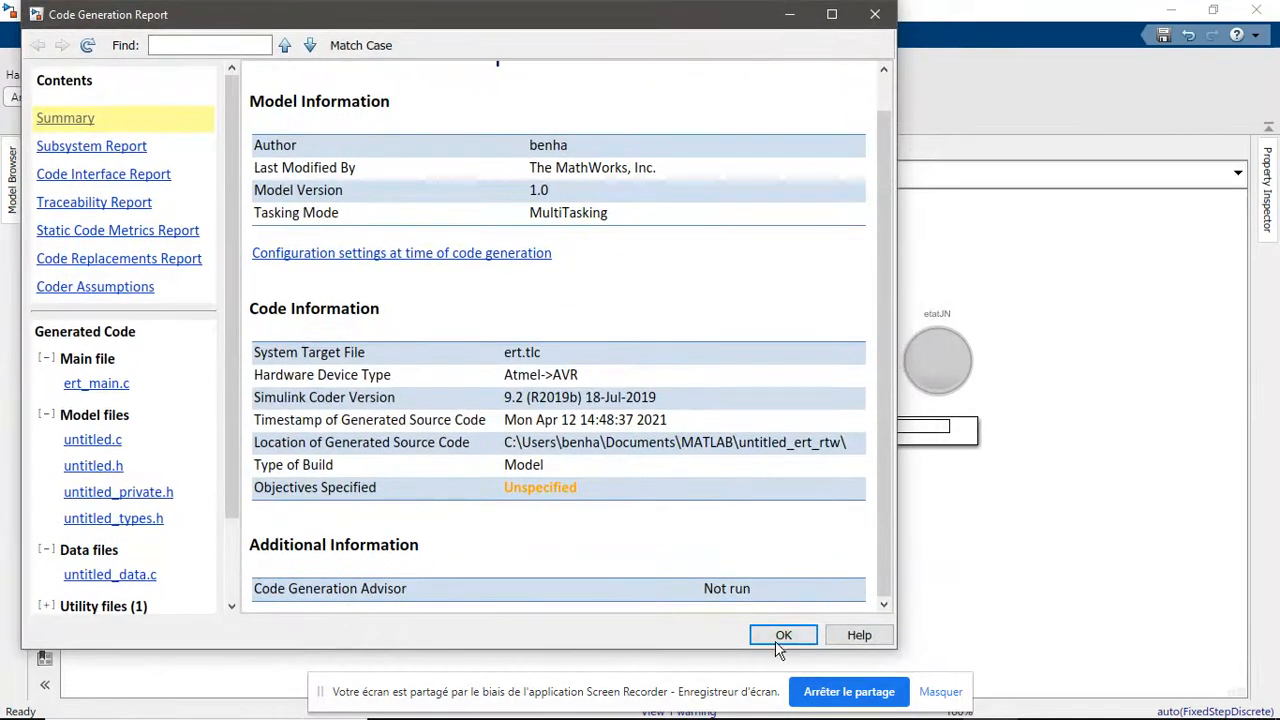
click(783, 635)
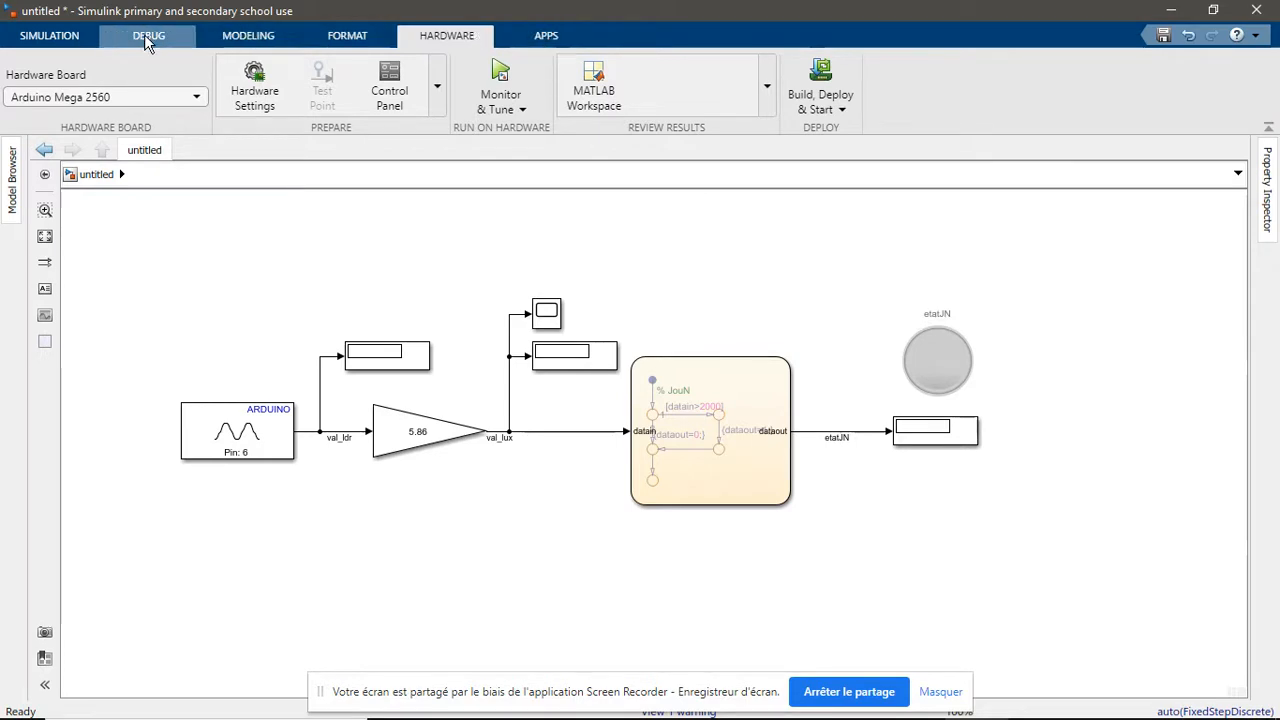
click(52, 36)
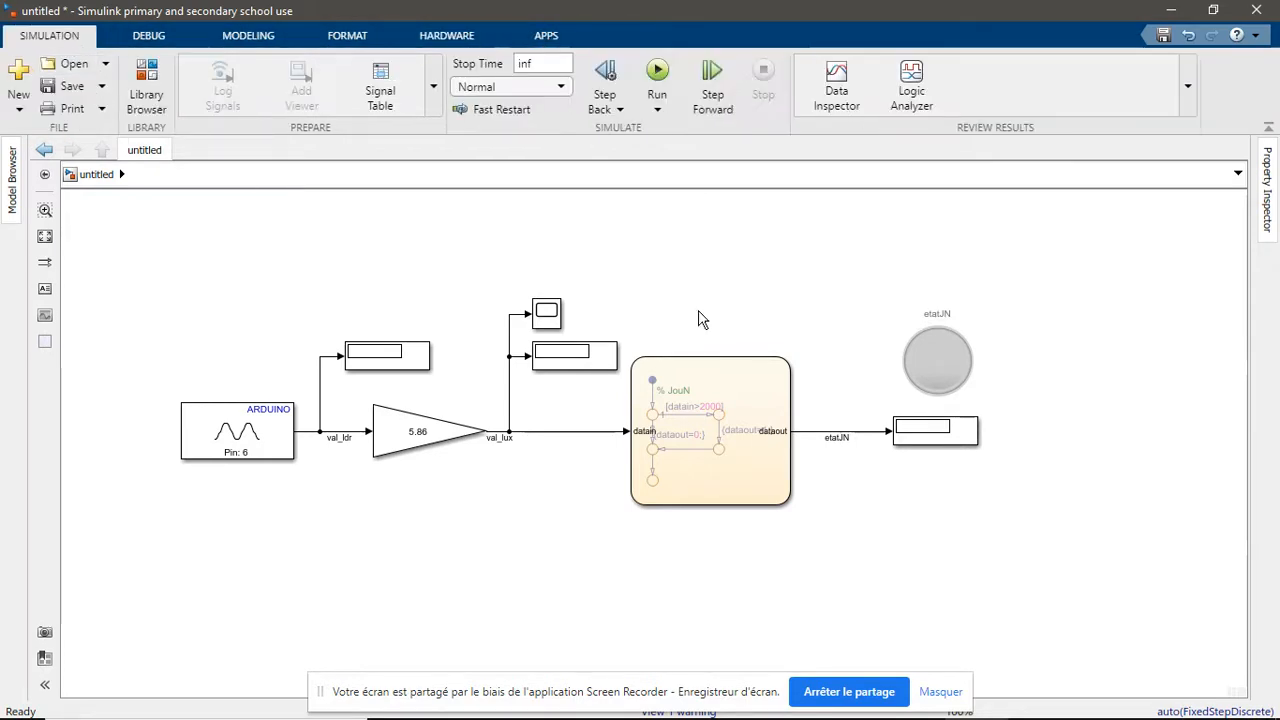
Run the simulation and set the val_lux Scope to scale its axes limits automatically
click(657, 74)
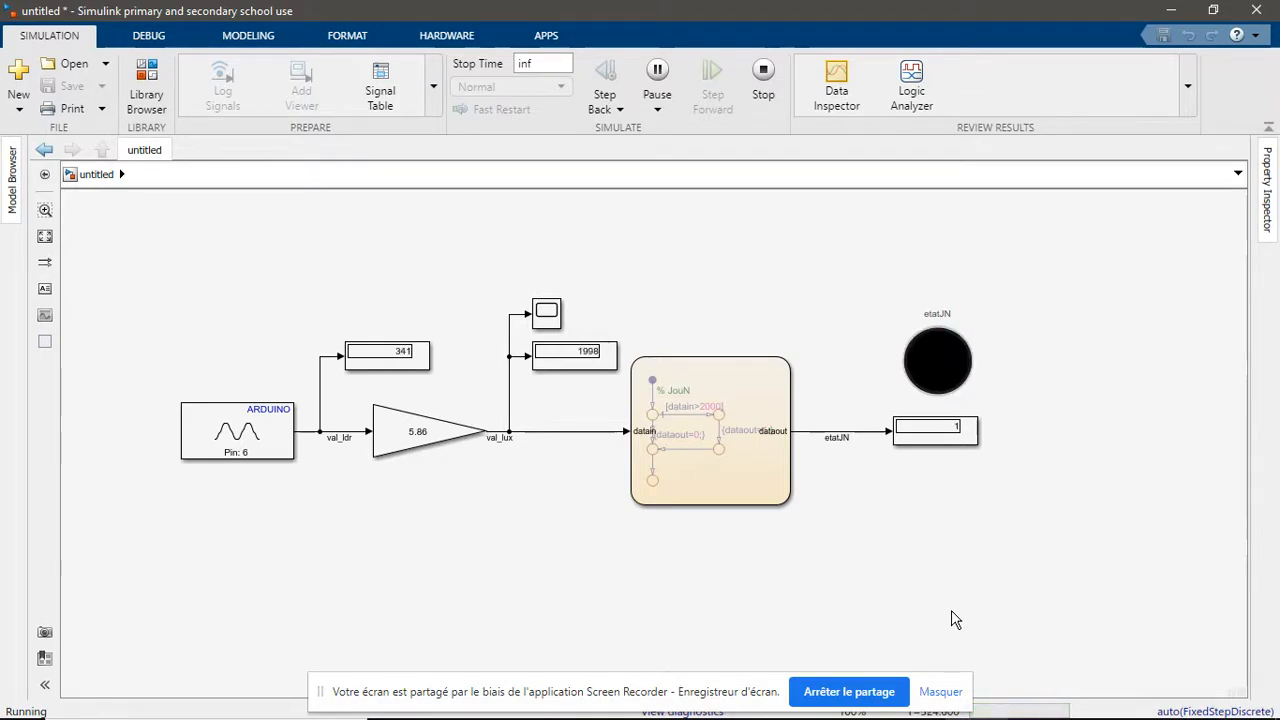
click(550, 313)
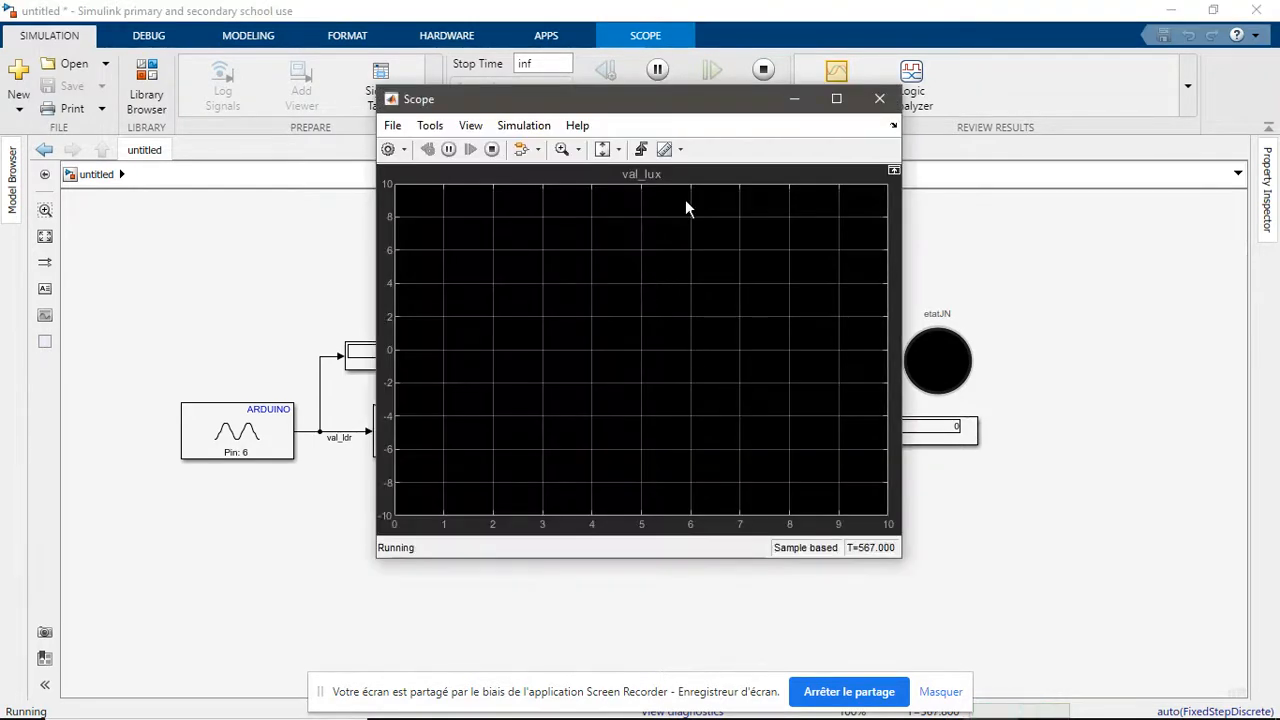
click(470, 125)
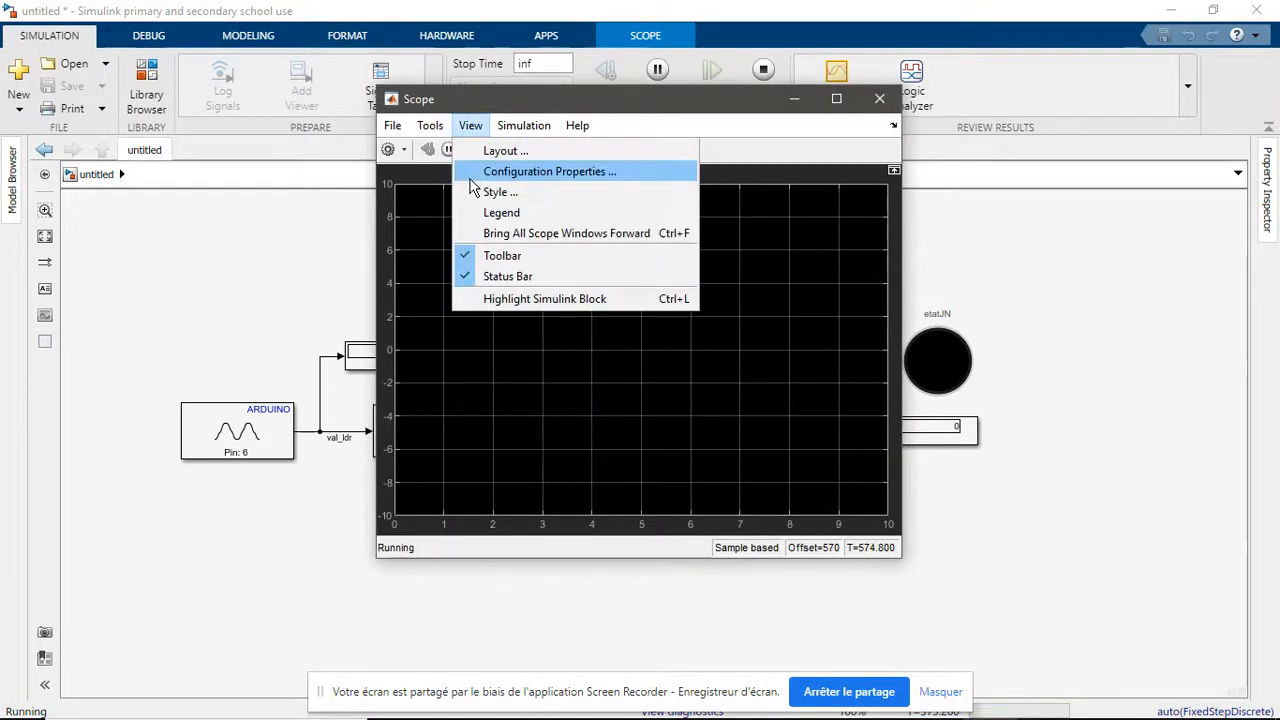
mouse_move(430, 125)
mouse_move(497, 255)
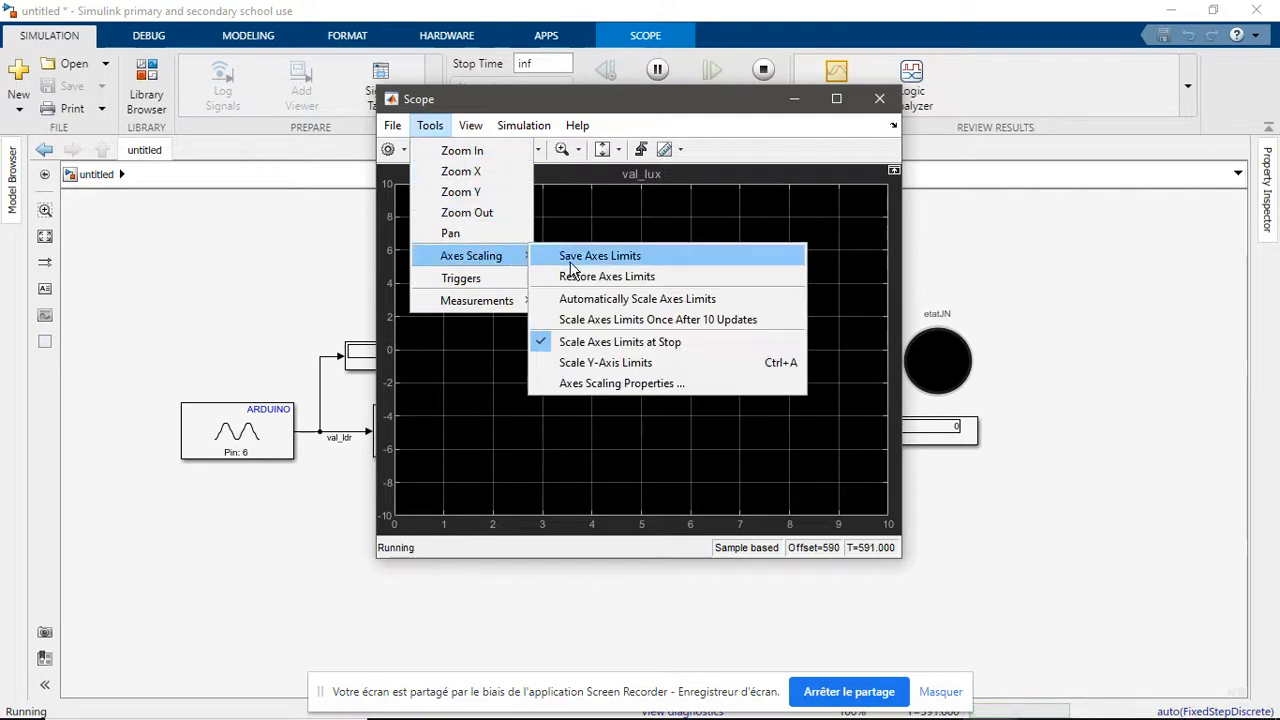
click(600, 299)
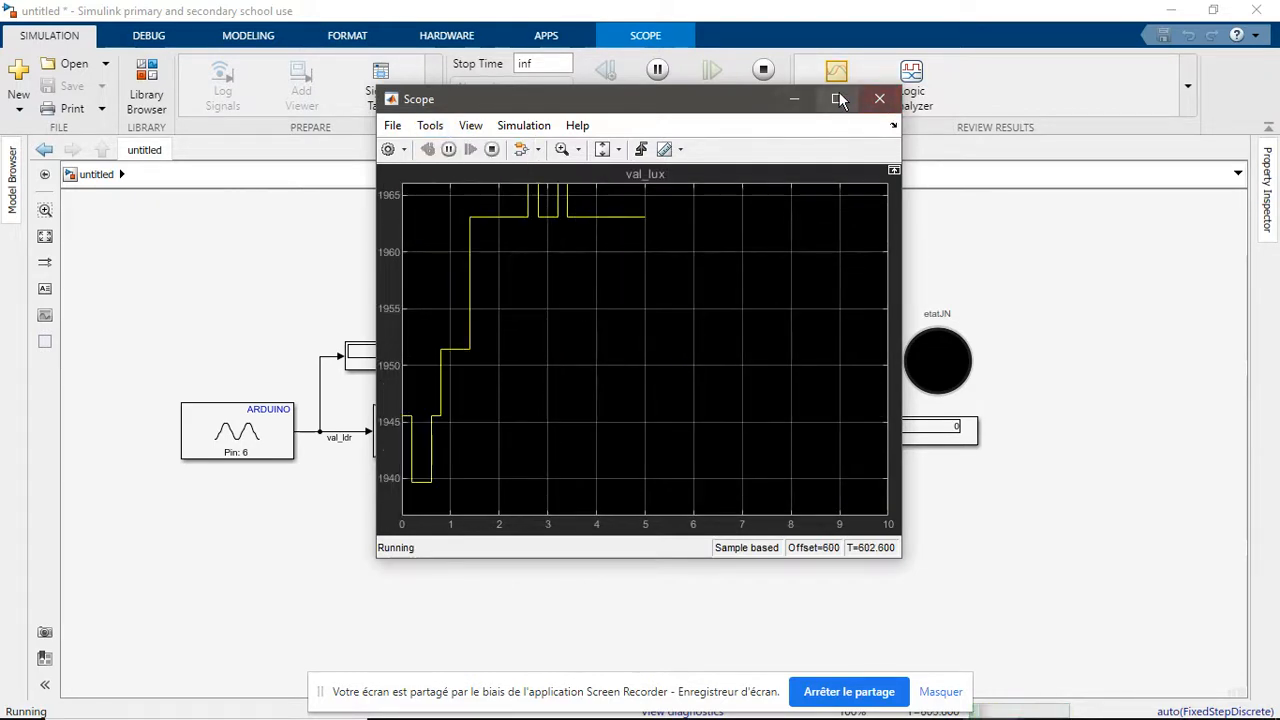
In the Scope's style settings, set the figure and axes backgrounds to white and the axes lines and labels to dark gray
click(470, 125)
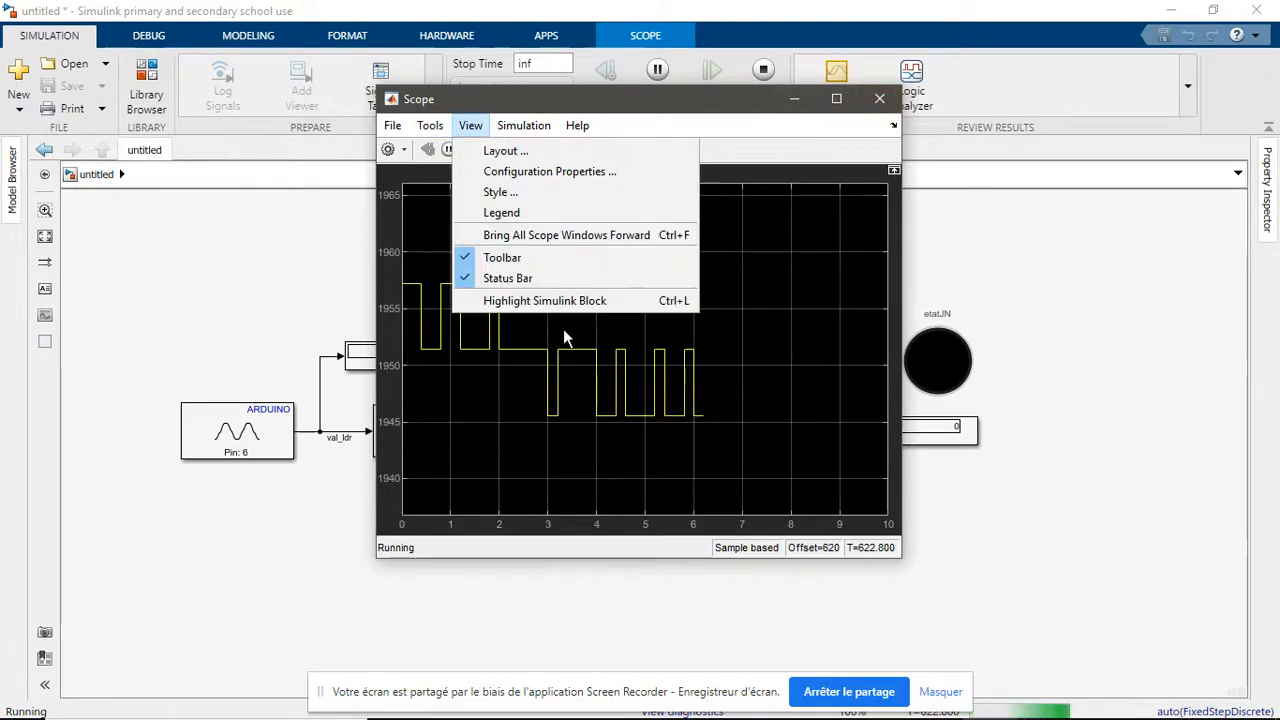
click(566, 209)
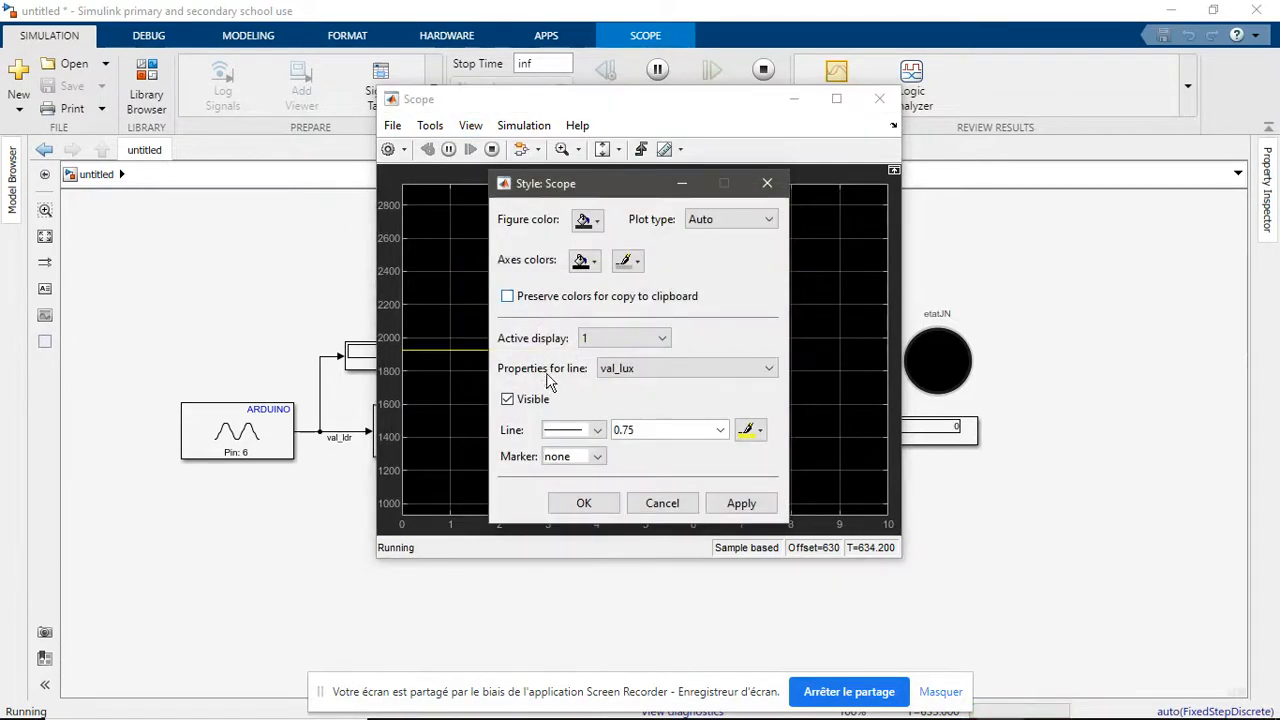
click(590, 222)
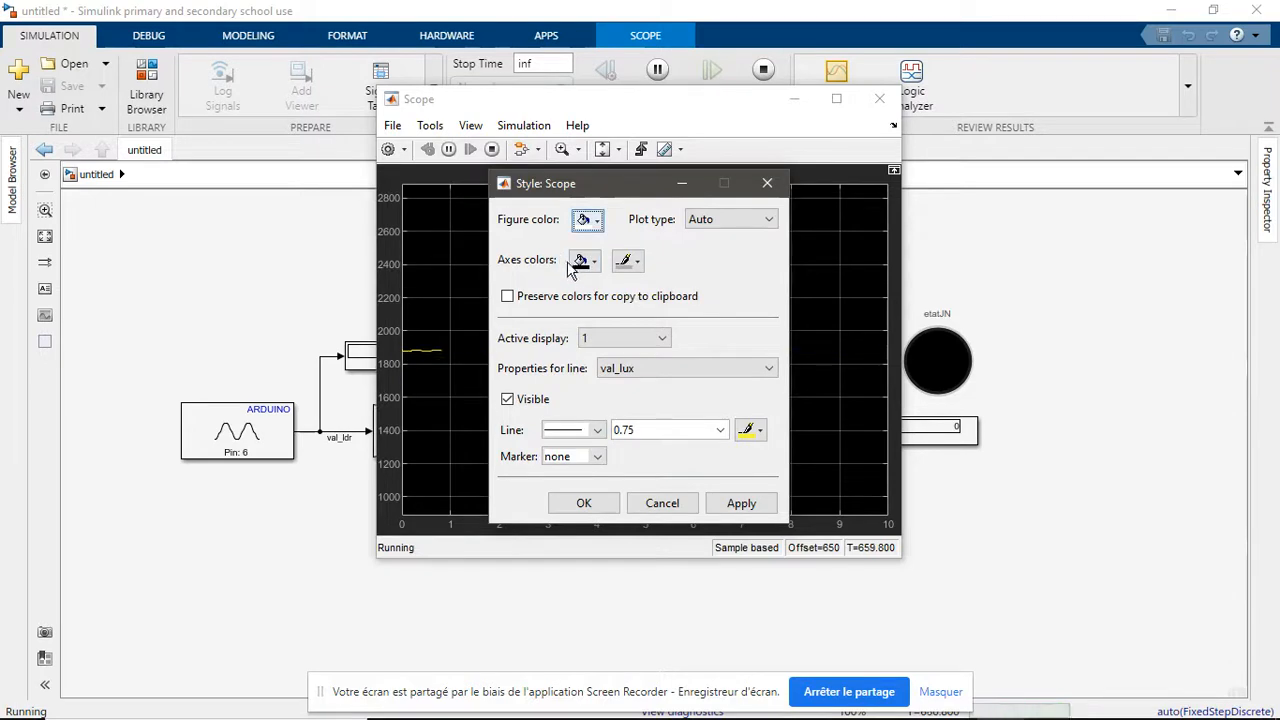
click(580, 261)
click(600, 288)
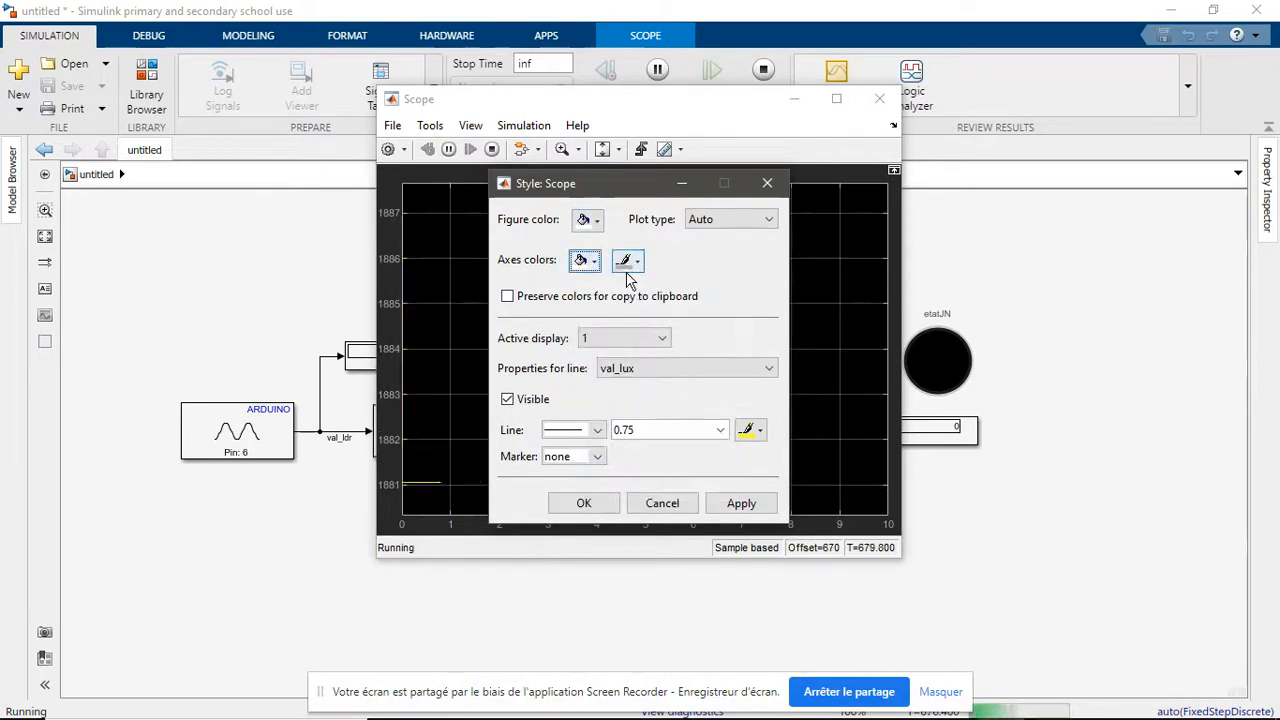
click(627, 261)
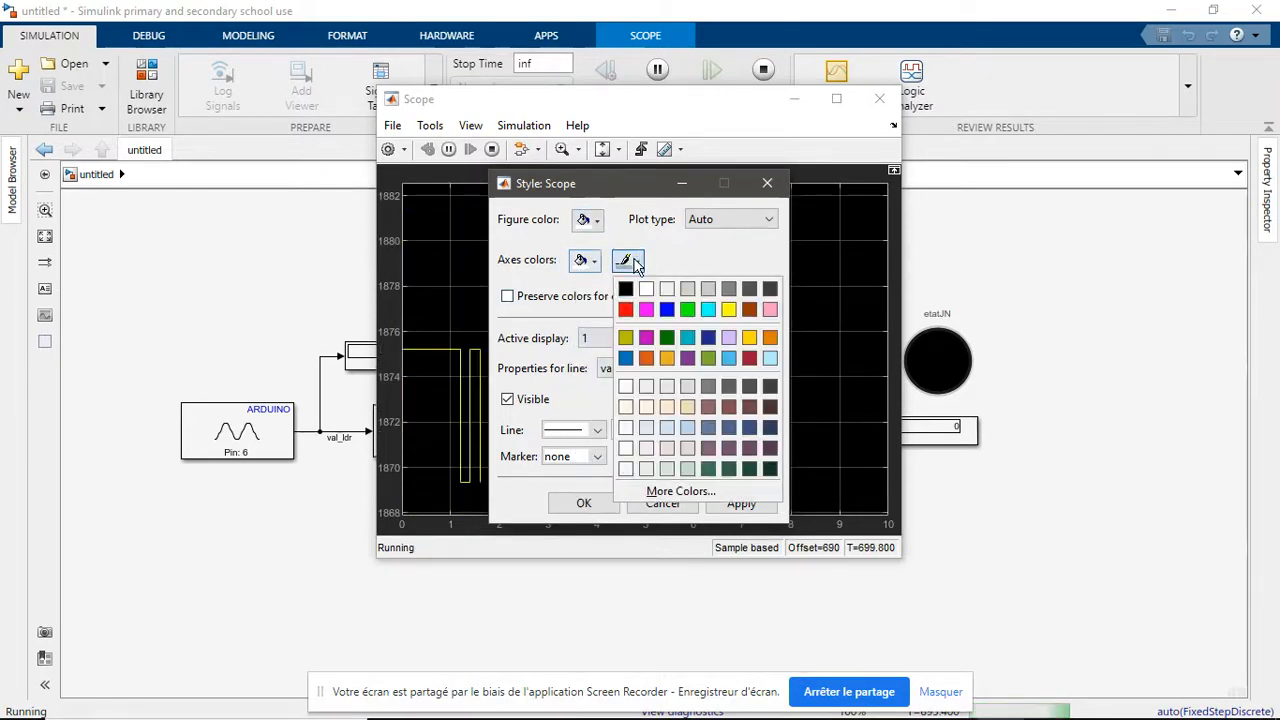
click(749, 289)
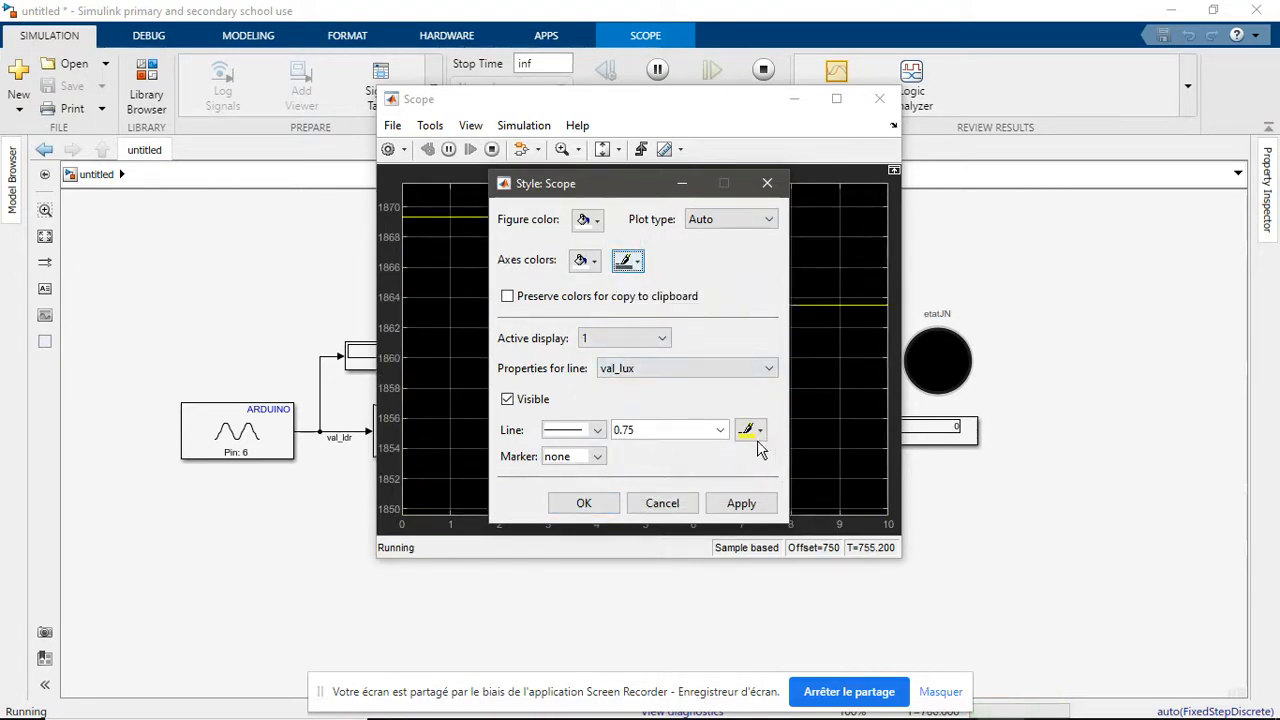
Style the val_lux line with a width of 2.0 and dark blue colour, and apply the Scope style
click(720, 430)
click(655, 497)
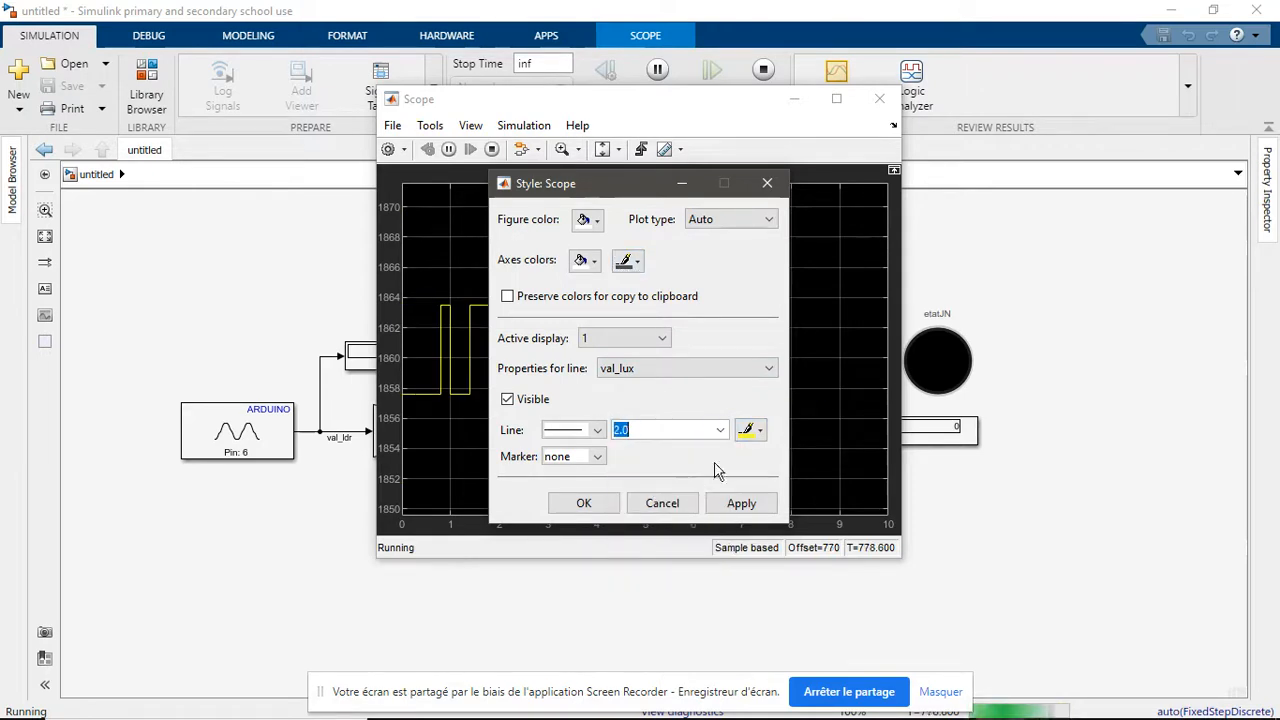
click(750, 430)
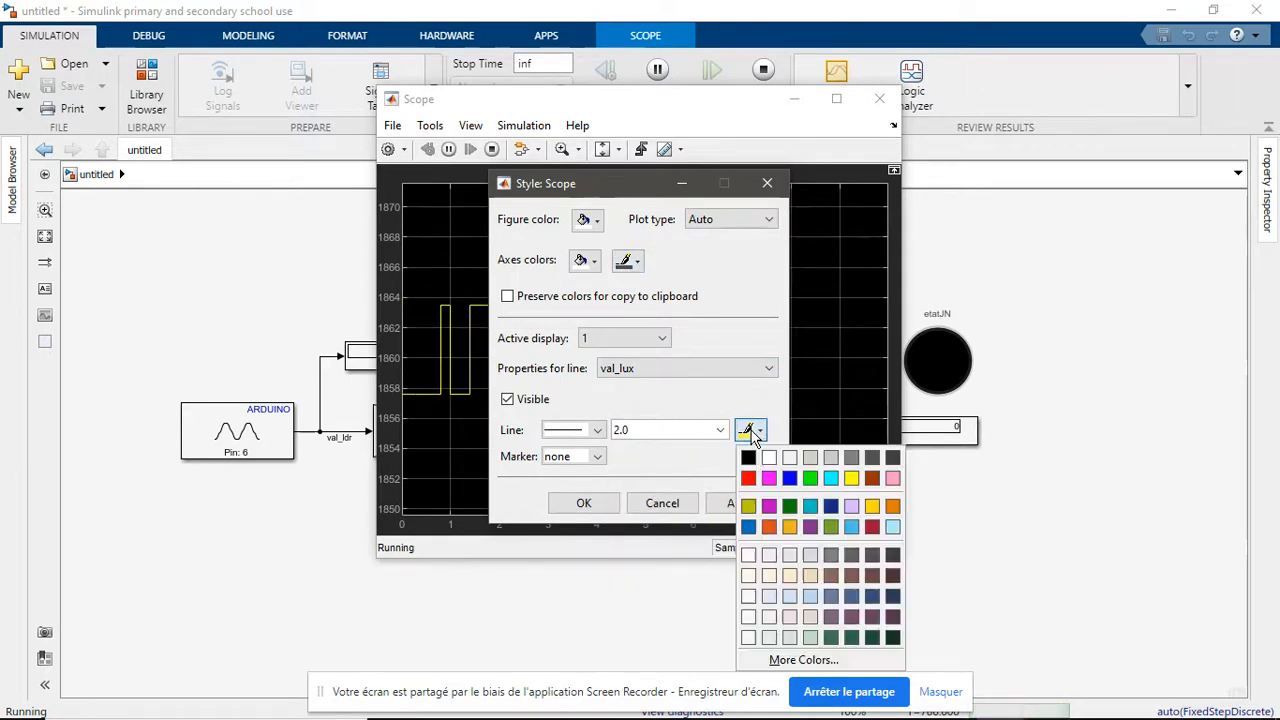
click(831, 507)
click(737, 510)
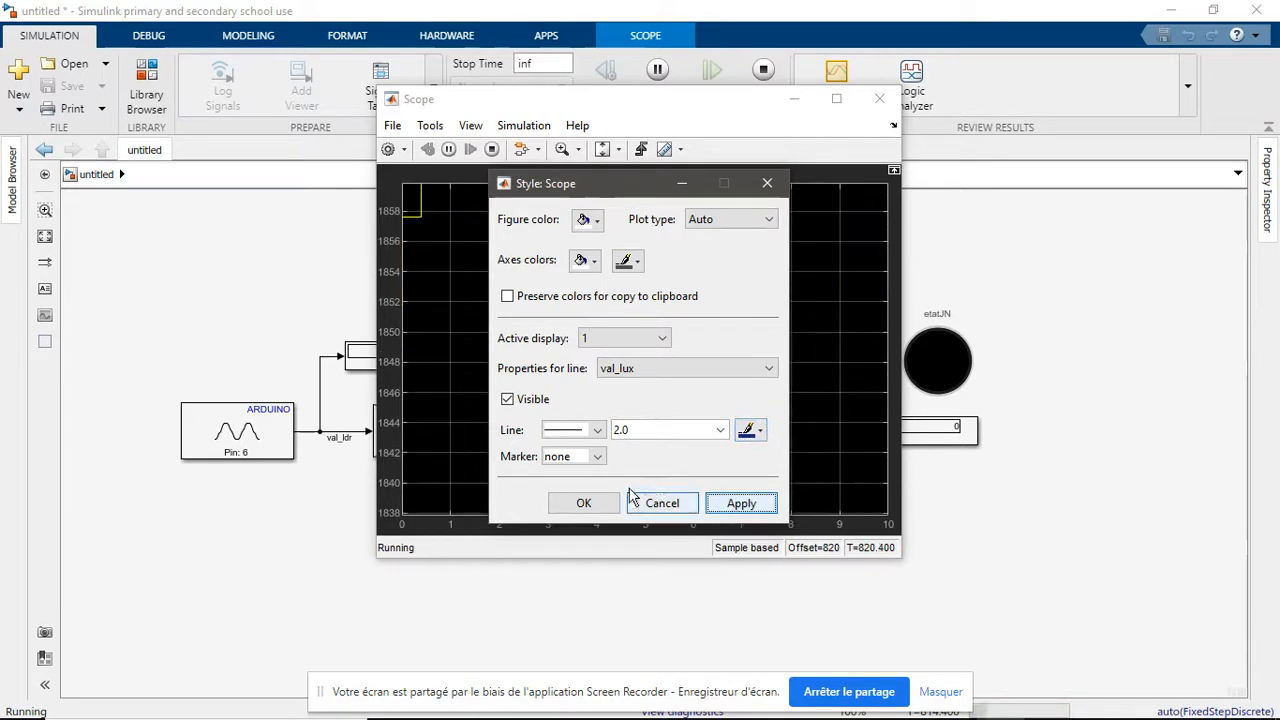
click(590, 503)
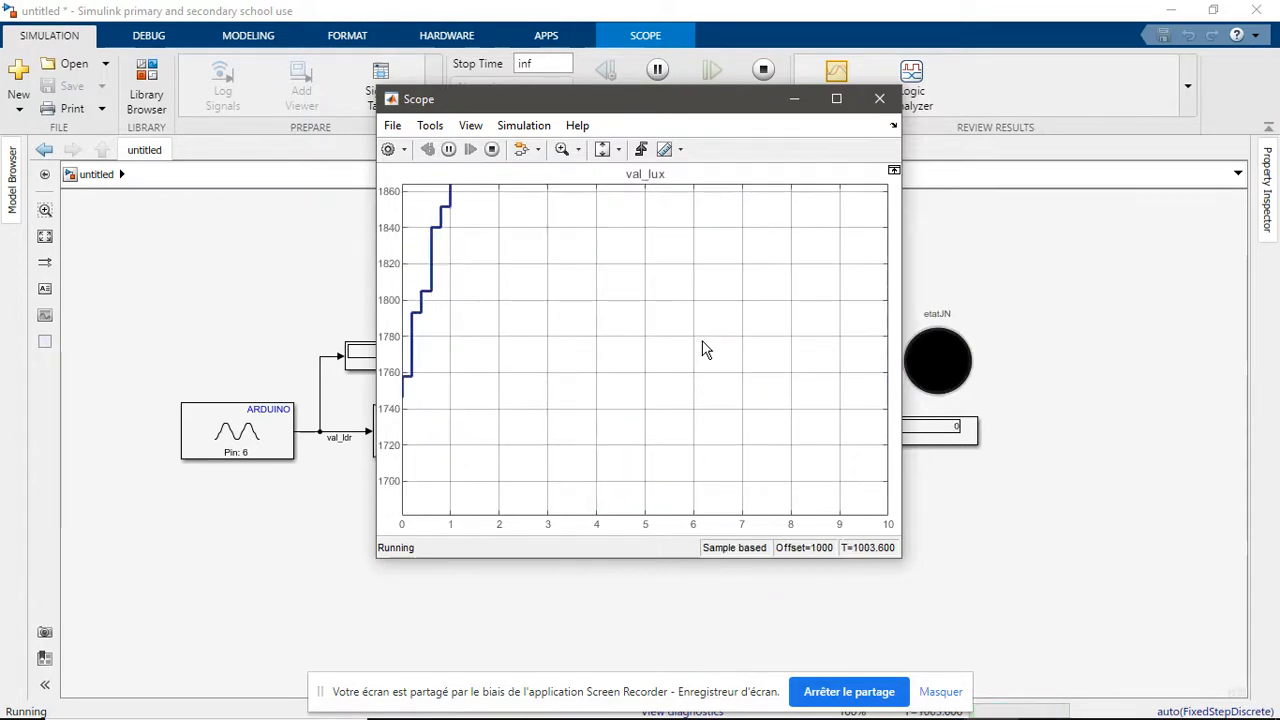
Pause the simulation to examine the val_lux curve in the Scope, and resume it
click(449, 150)
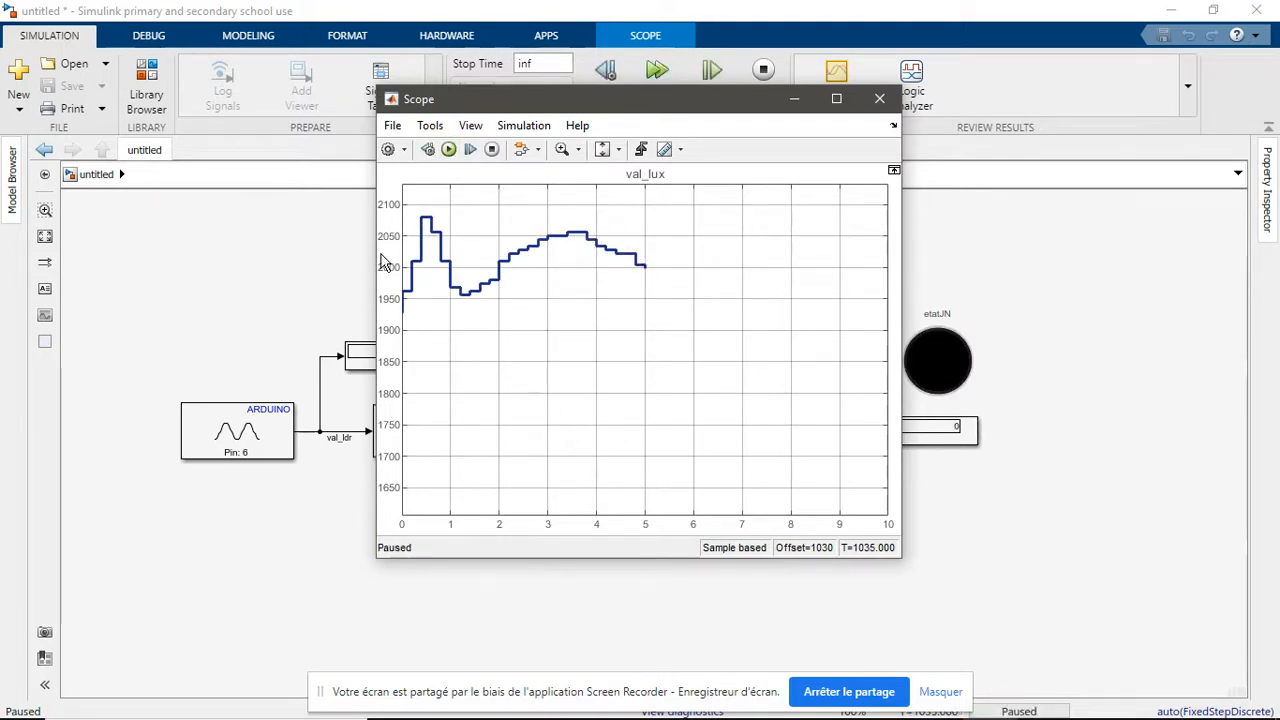
click(449, 150)
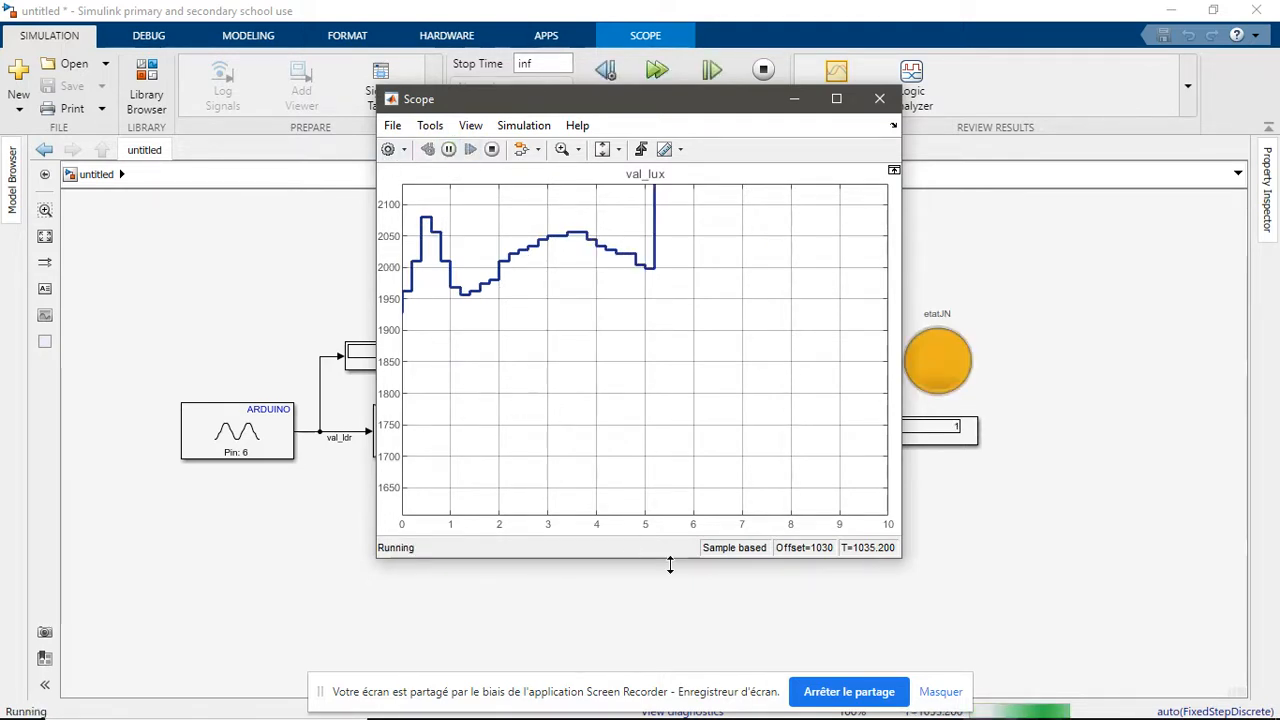